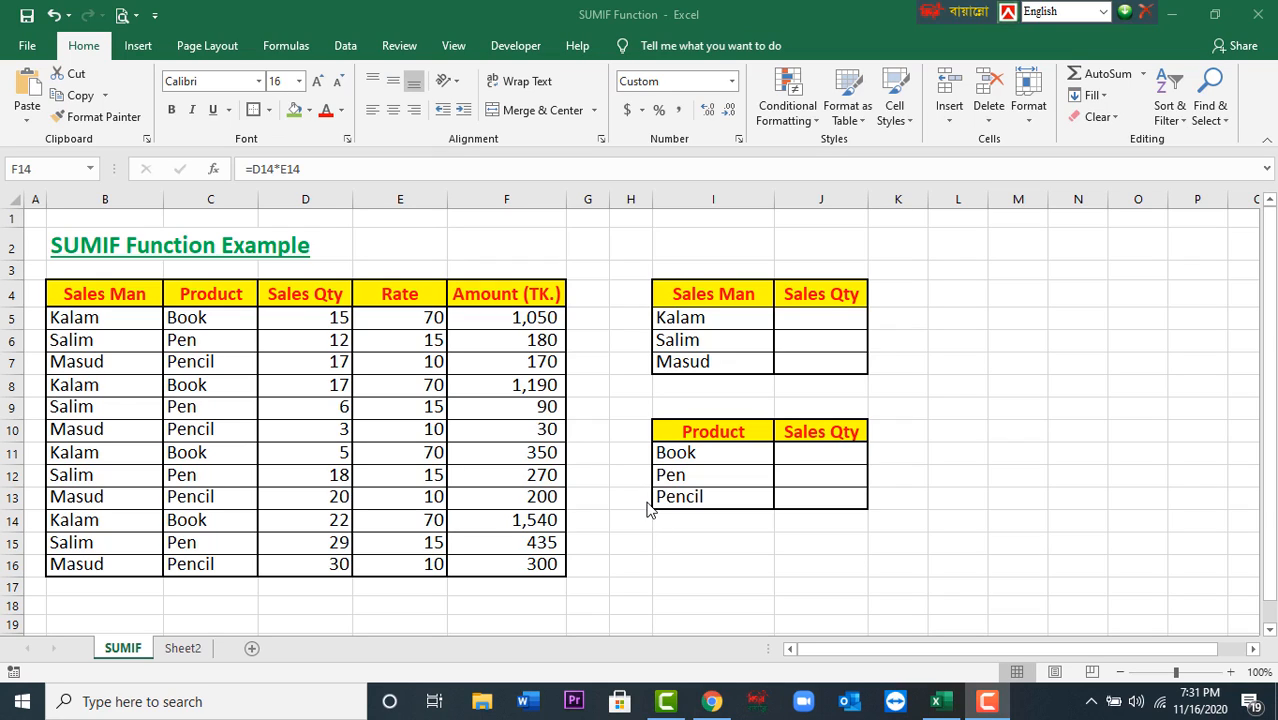
Examine the sales table's salesman entries and its column headings from Sales Man through Amount (TK.)
left_click(80, 321)
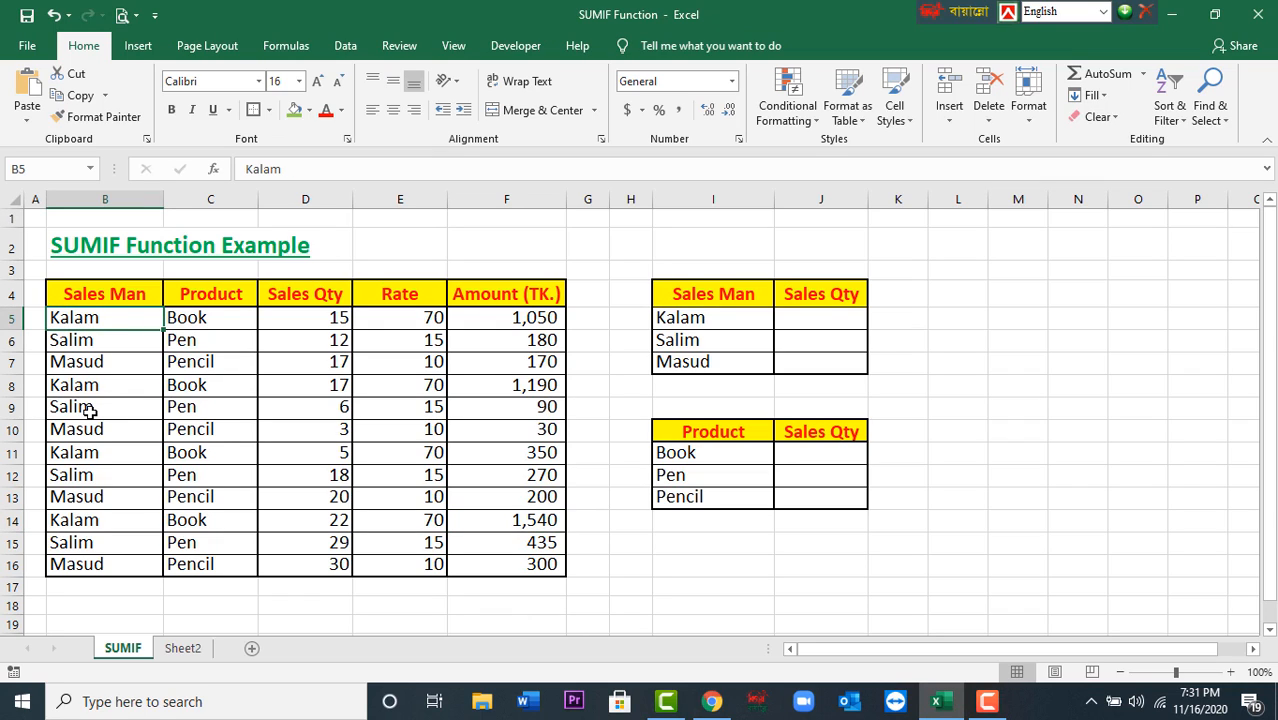
key("Down")
key("Down")
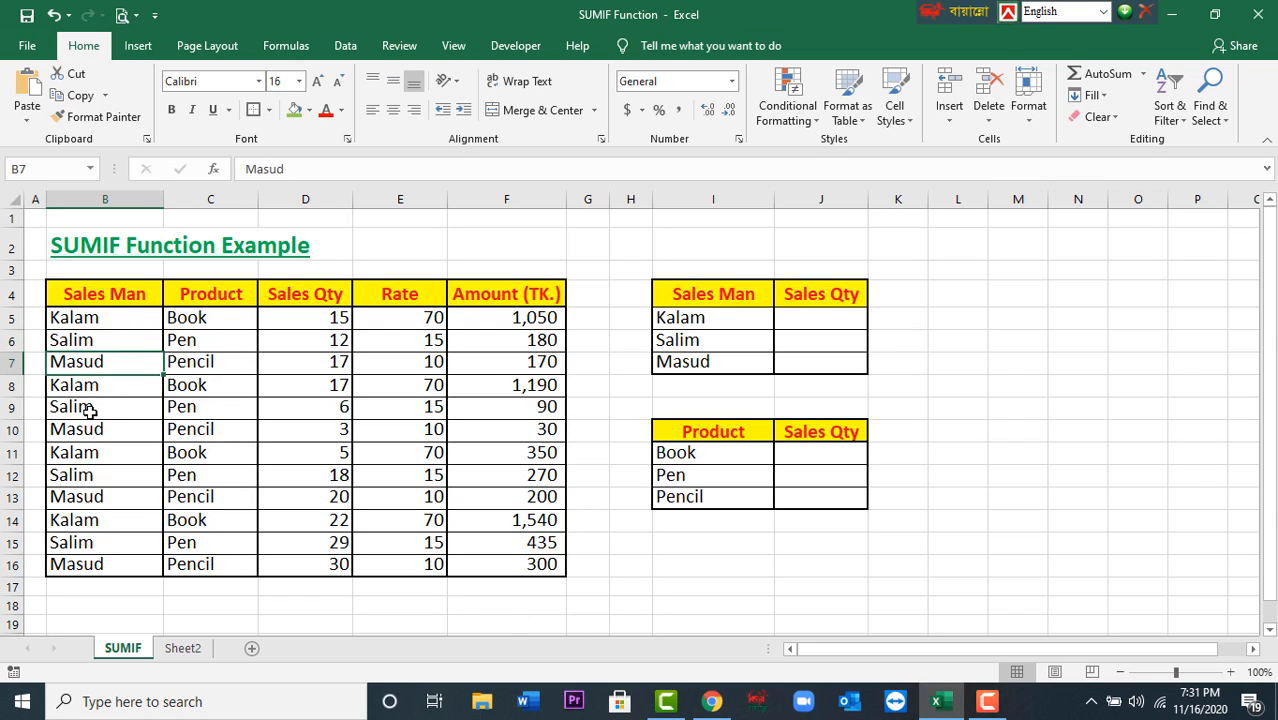
key("Up")
key("Up")
key("Up")
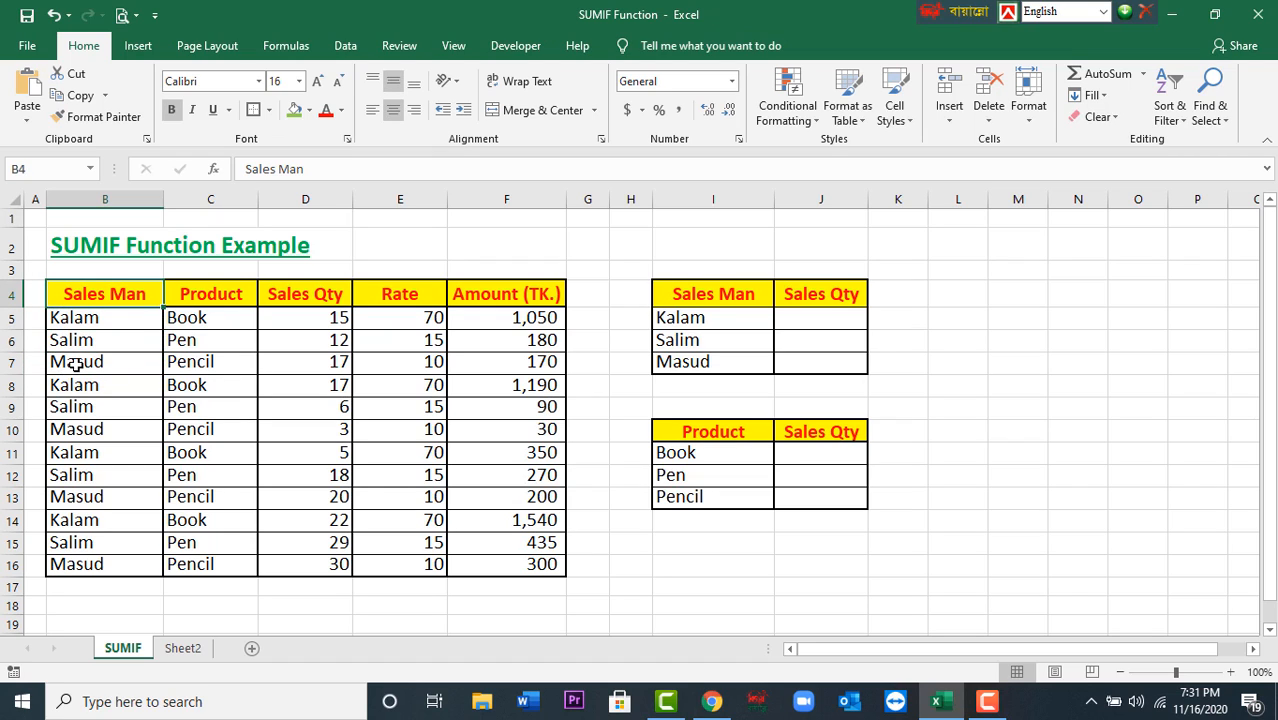
left_click(125, 368)
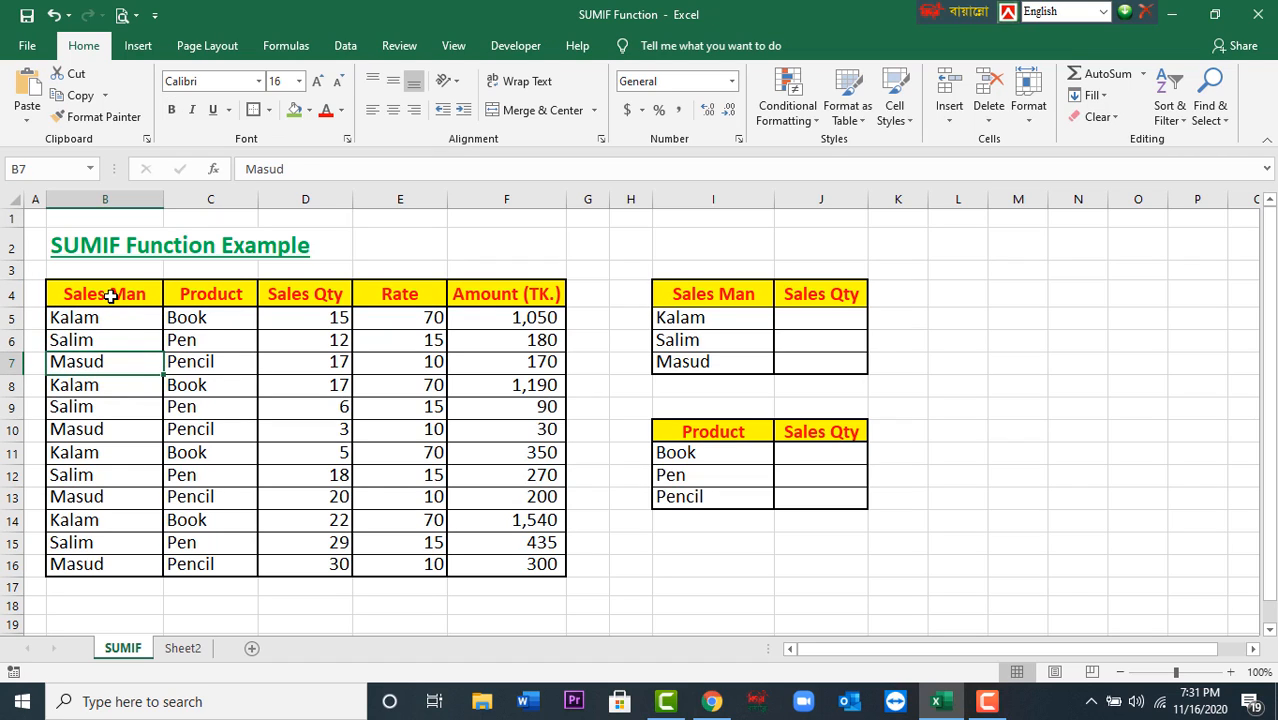
left_click(110, 296)
left_click(219, 294)
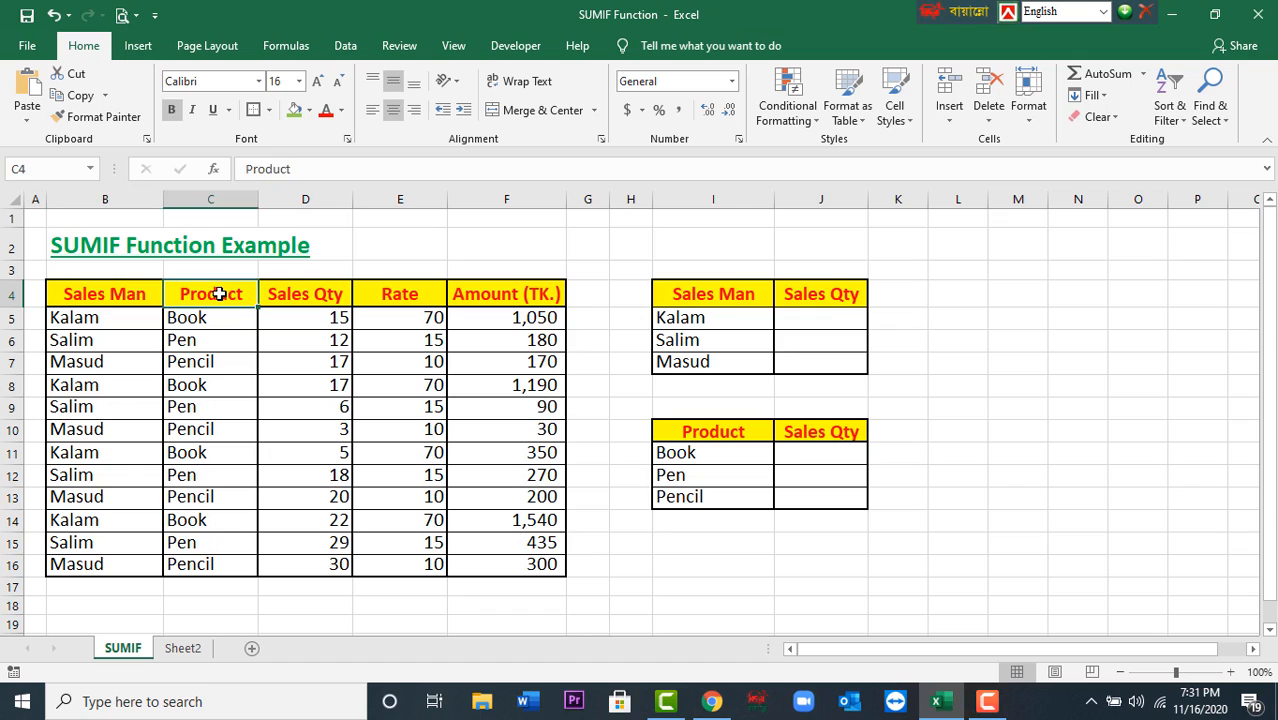
left_click(313, 294)
left_click(400, 294)
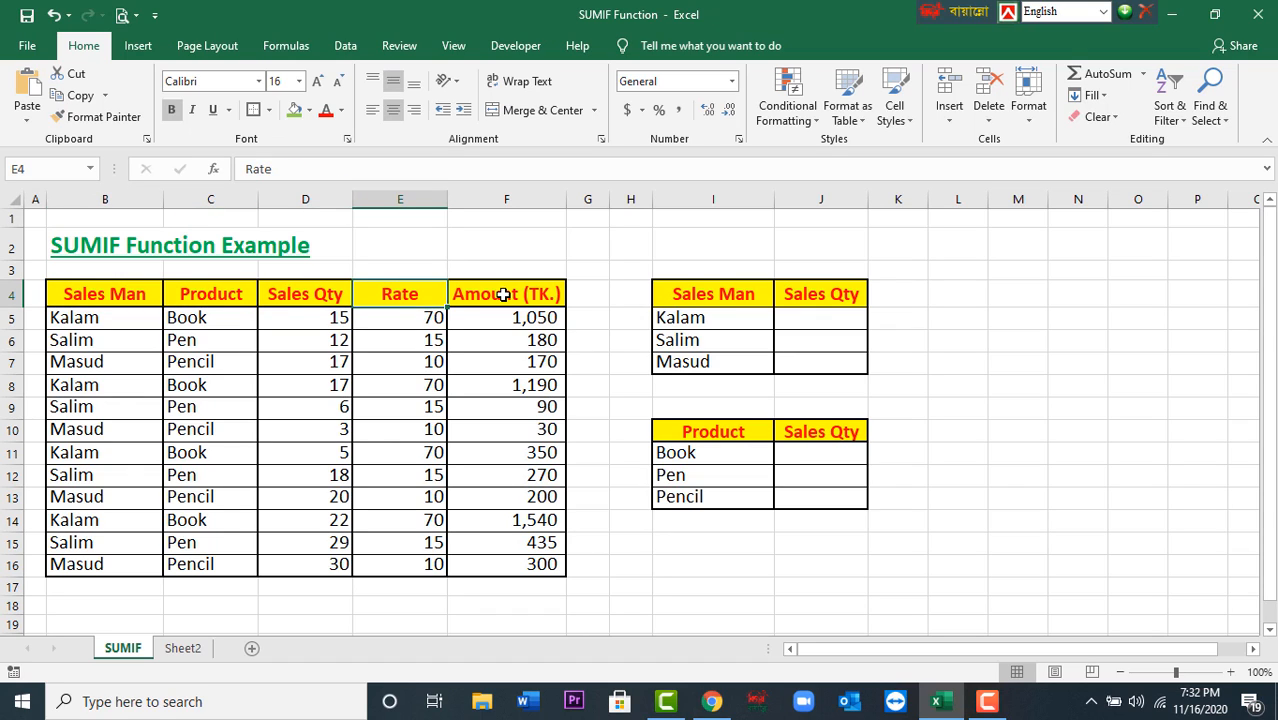
left_click(503, 294)
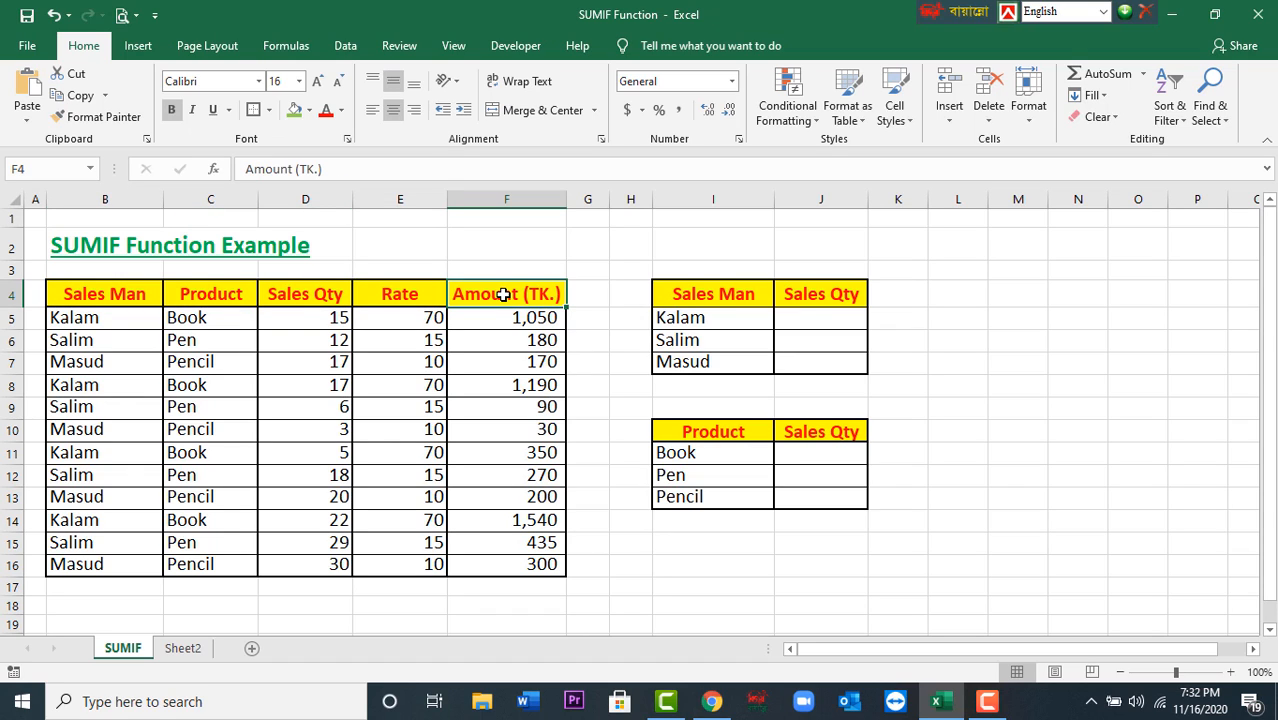
Go through the repeated salesman entries in column B and the Book, Pen and Pencil entries in column C
left_click(103, 322)
left_click(100, 357)
left_click(95, 323)
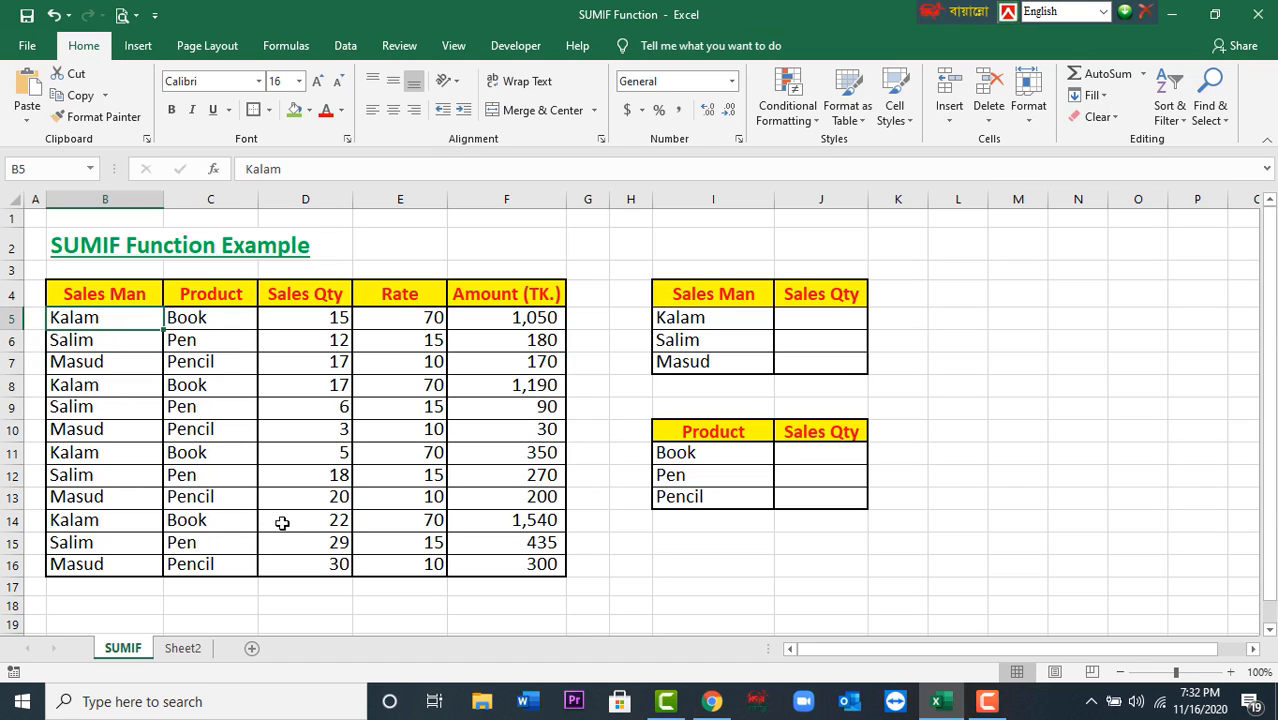
key("Down")
key("Down")
key("Down")
key("Down")
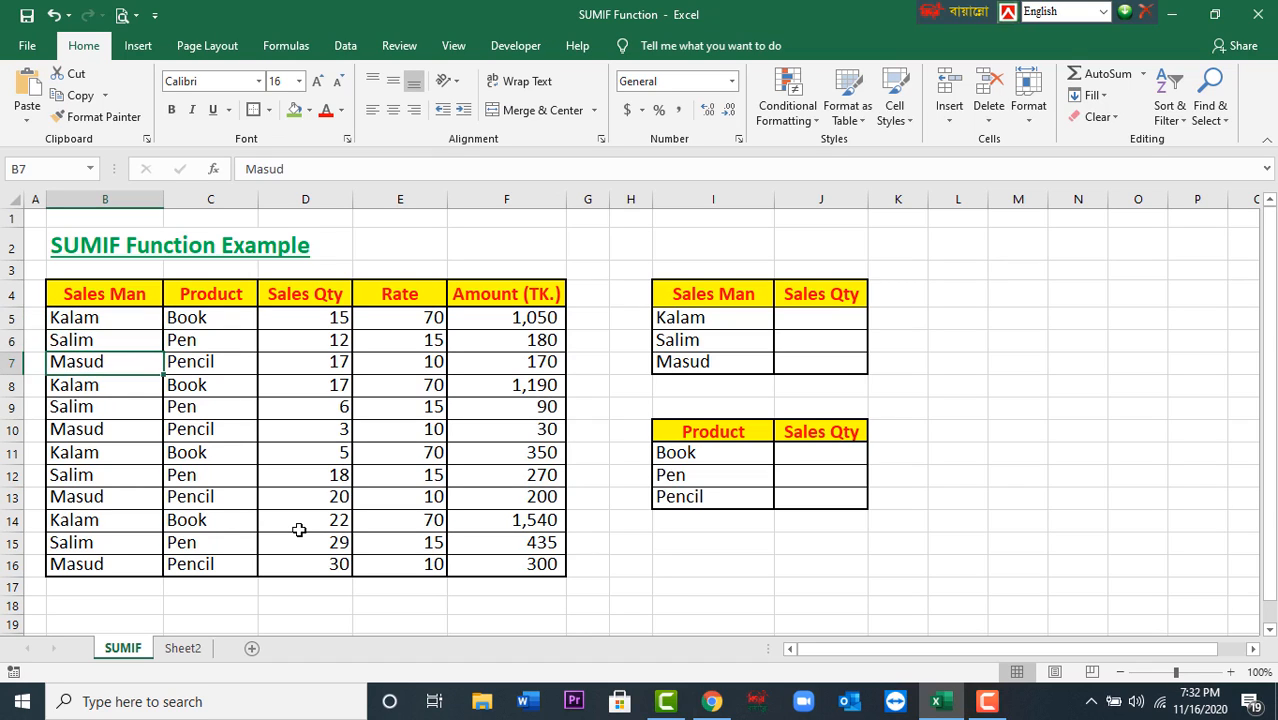
key("Down")
key("Down")
key("Down")
key("Down")
key("Down")
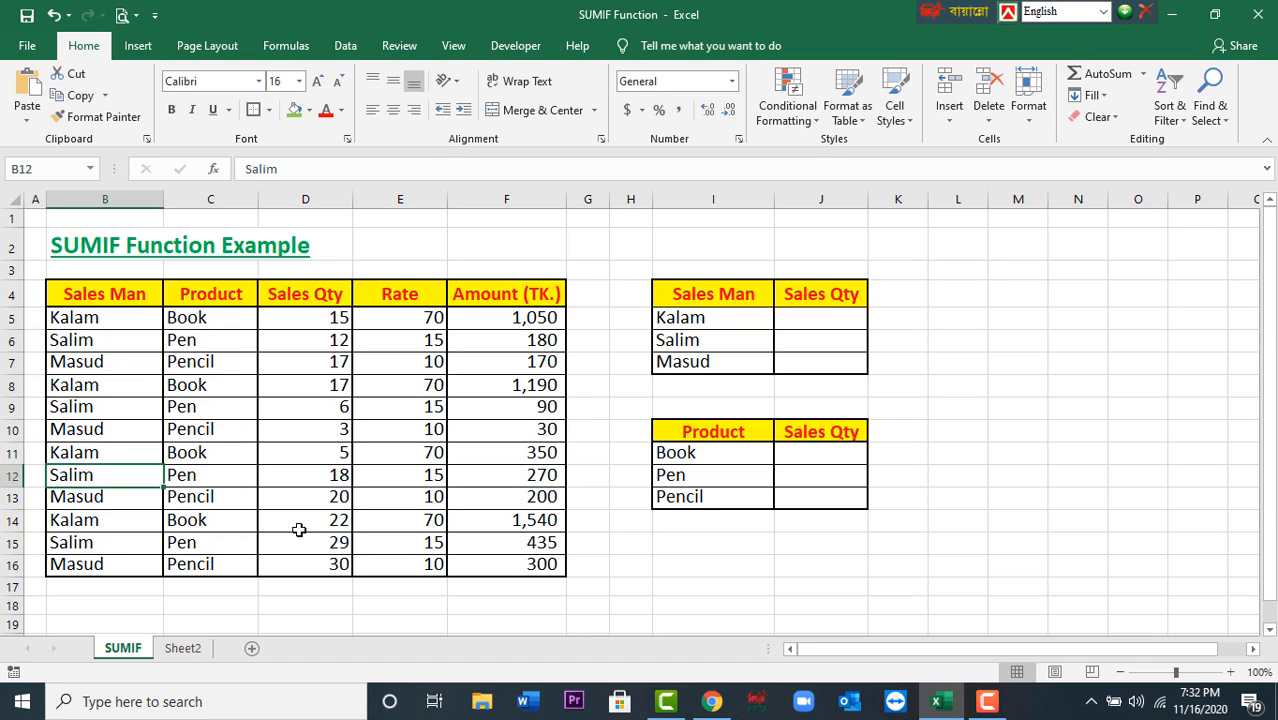
left_click(190, 404)
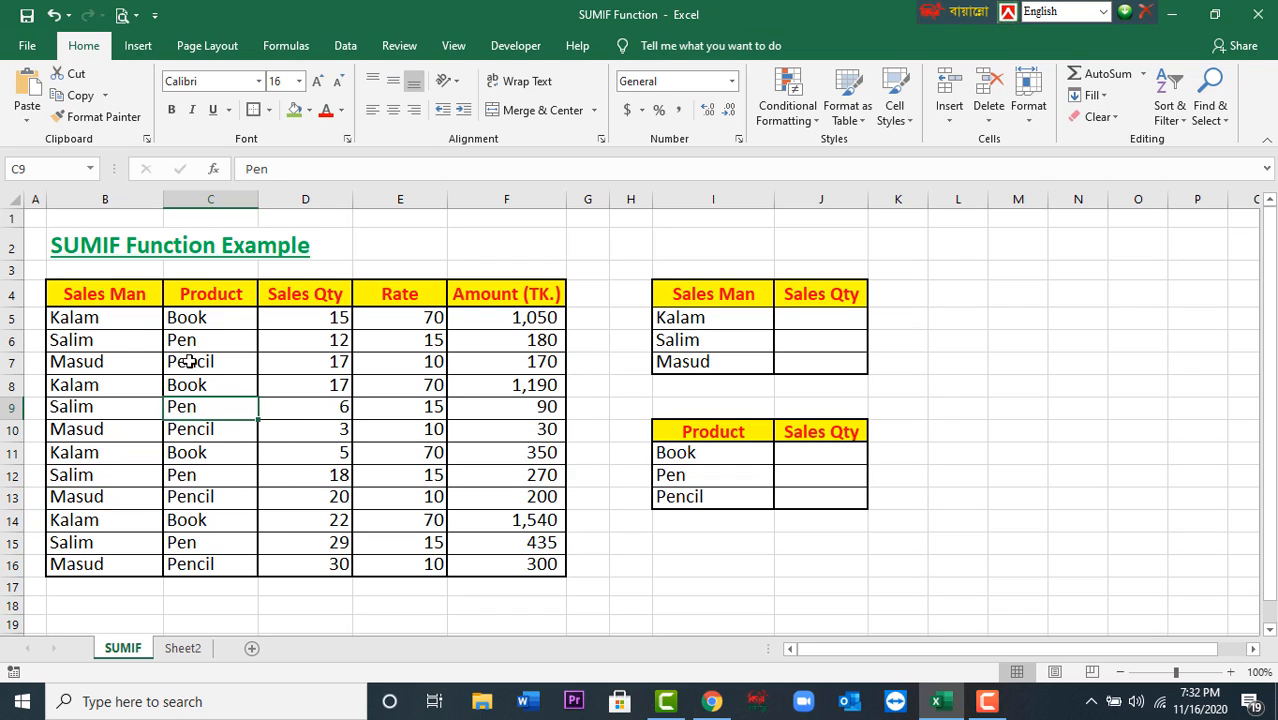
left_click(192, 317)
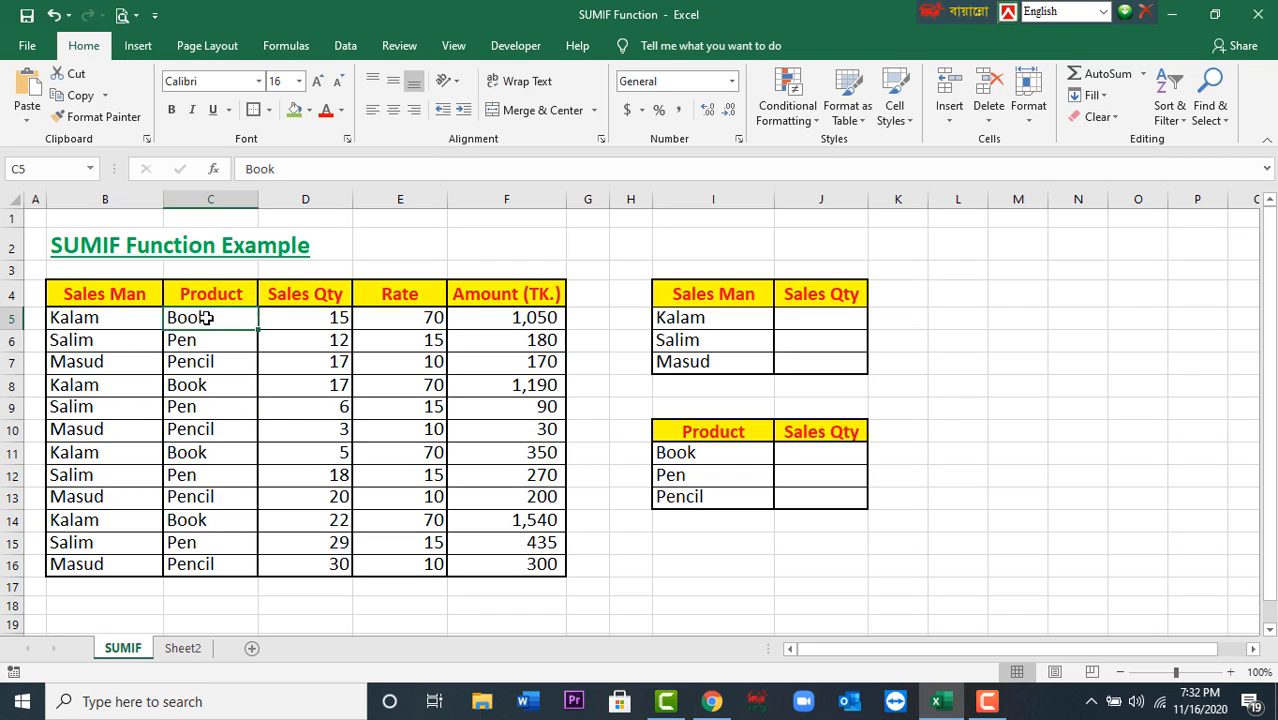
left_click(191, 339)
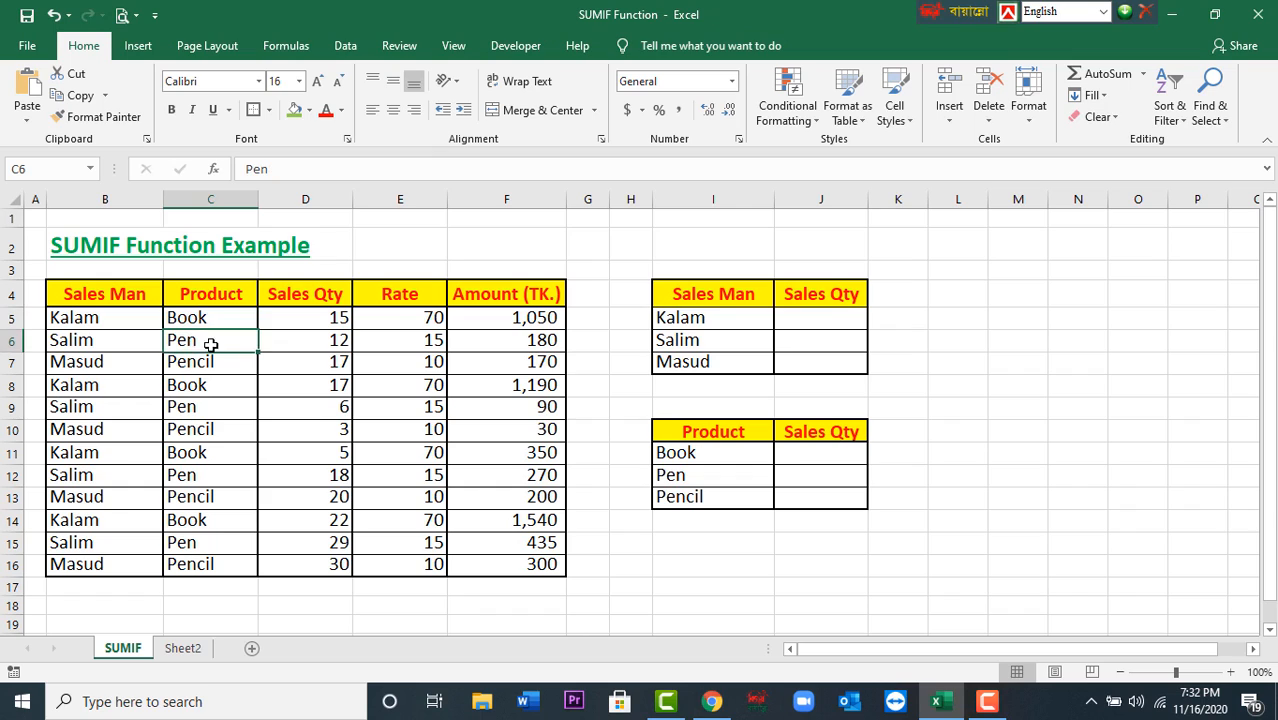
left_click(200, 363)
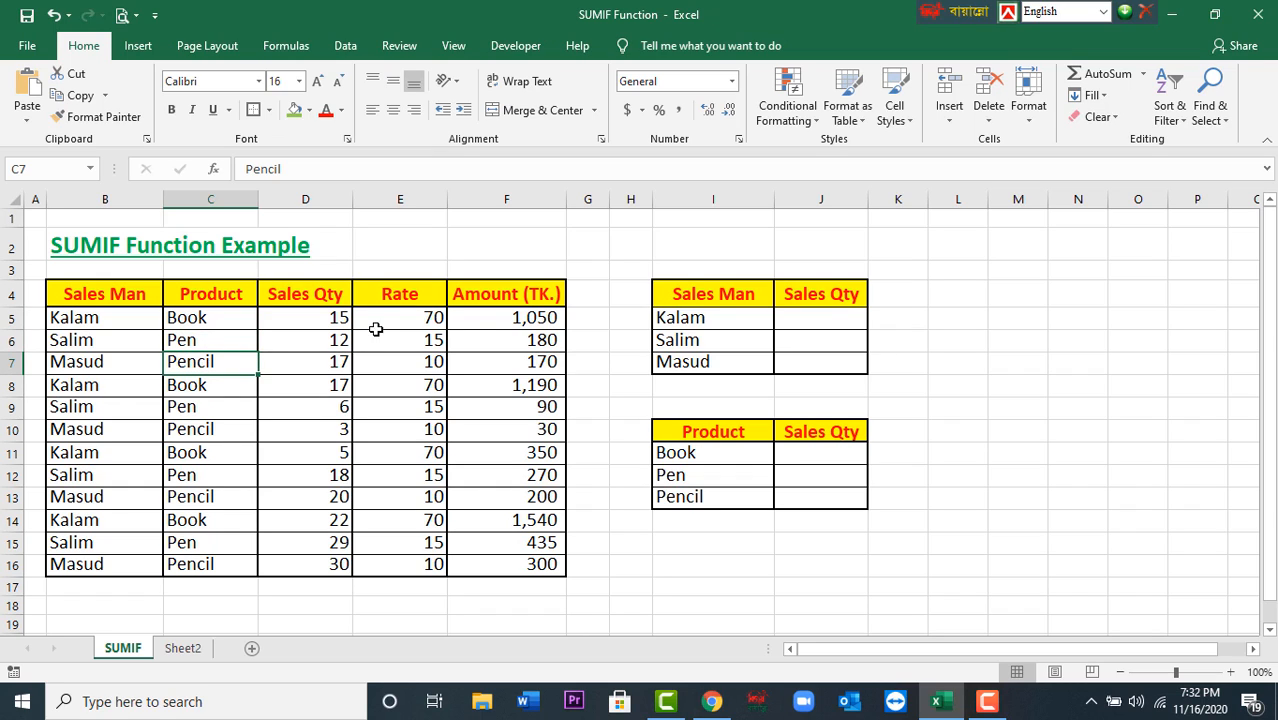
Compare the salesman summary table starting at I5 and J5 with the product and salesman entries in the main sales table
left_click(766, 321)
left_click(840, 320)
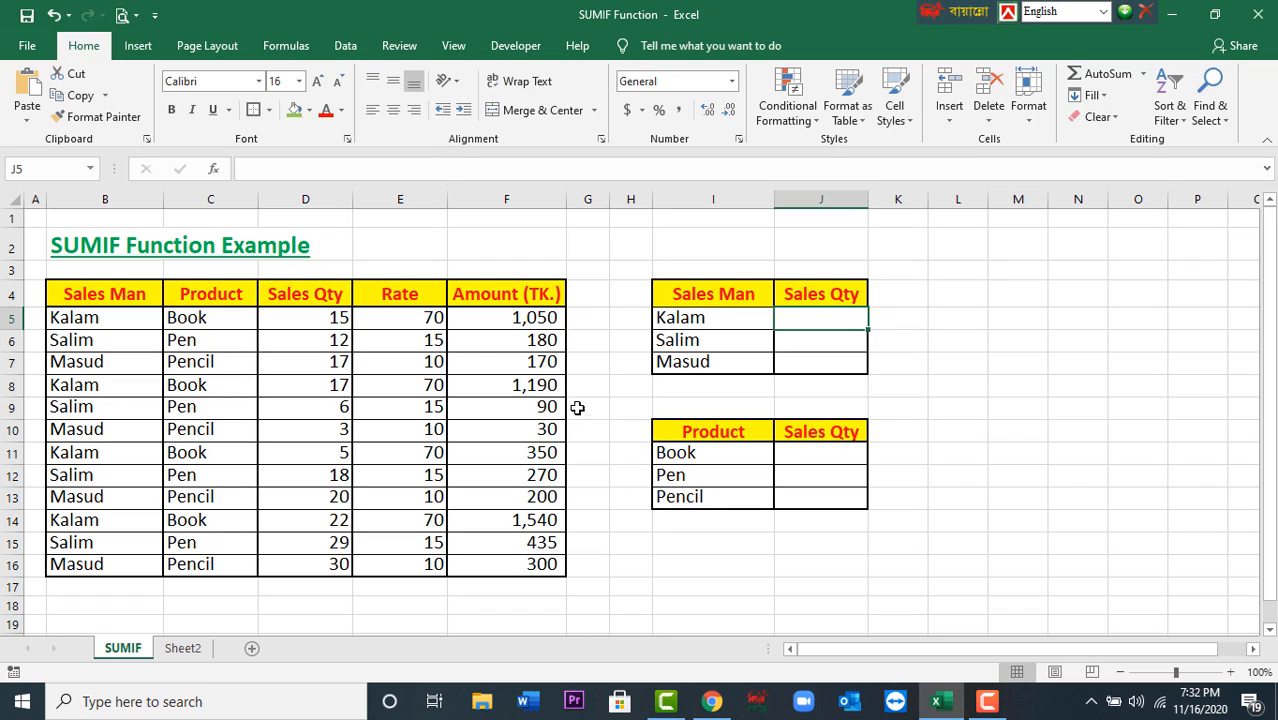
left_click(684, 319)
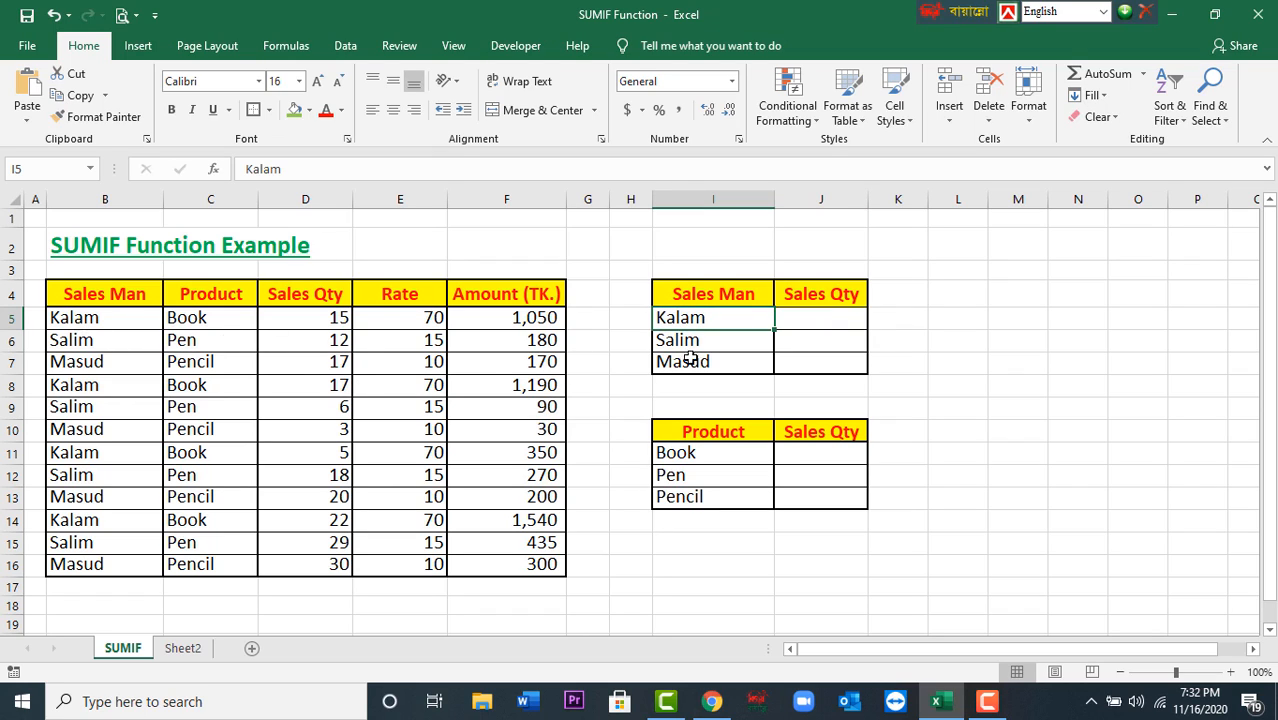
left_click(193, 321)
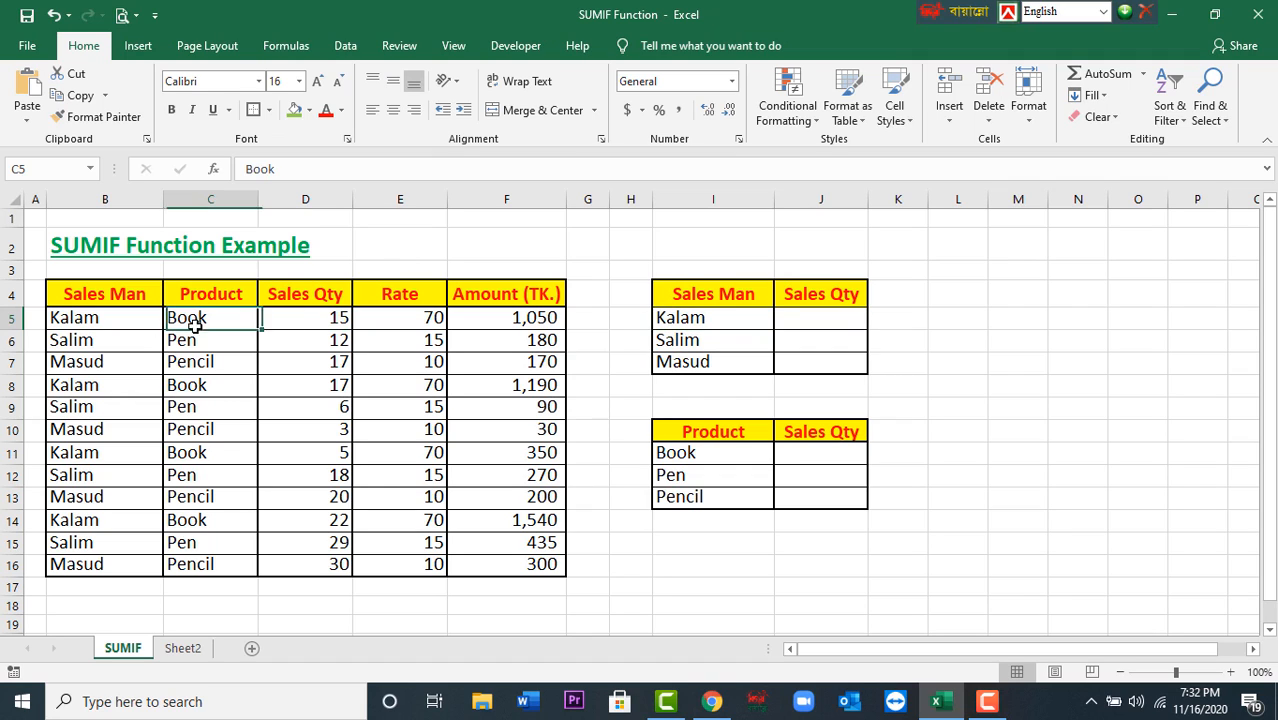
left_click(195, 340)
left_click(183, 364)
left_click(74, 322)
left_click_drag(74, 336, 63, 561)
left_click(103, 491)
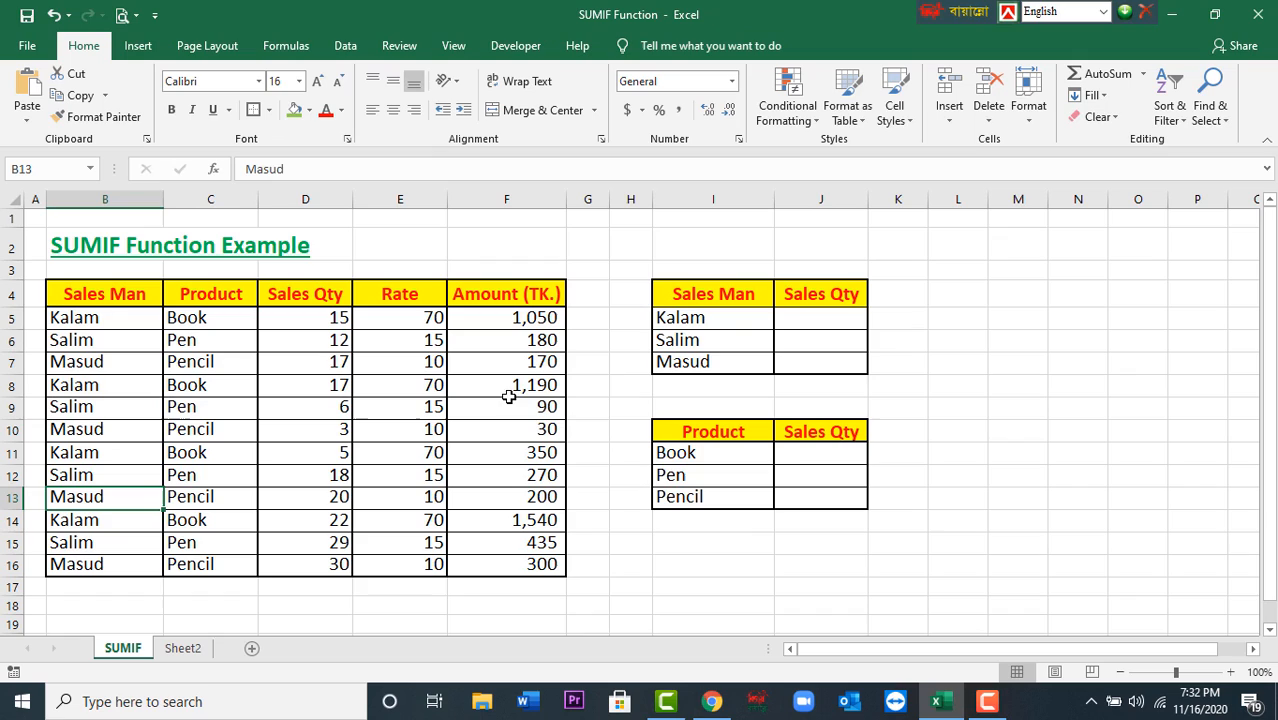
Enter =SUMIF(B4:F16,I5,D4:D16) in J5 to total the first salesman's sales quantity
left_click(792, 319)
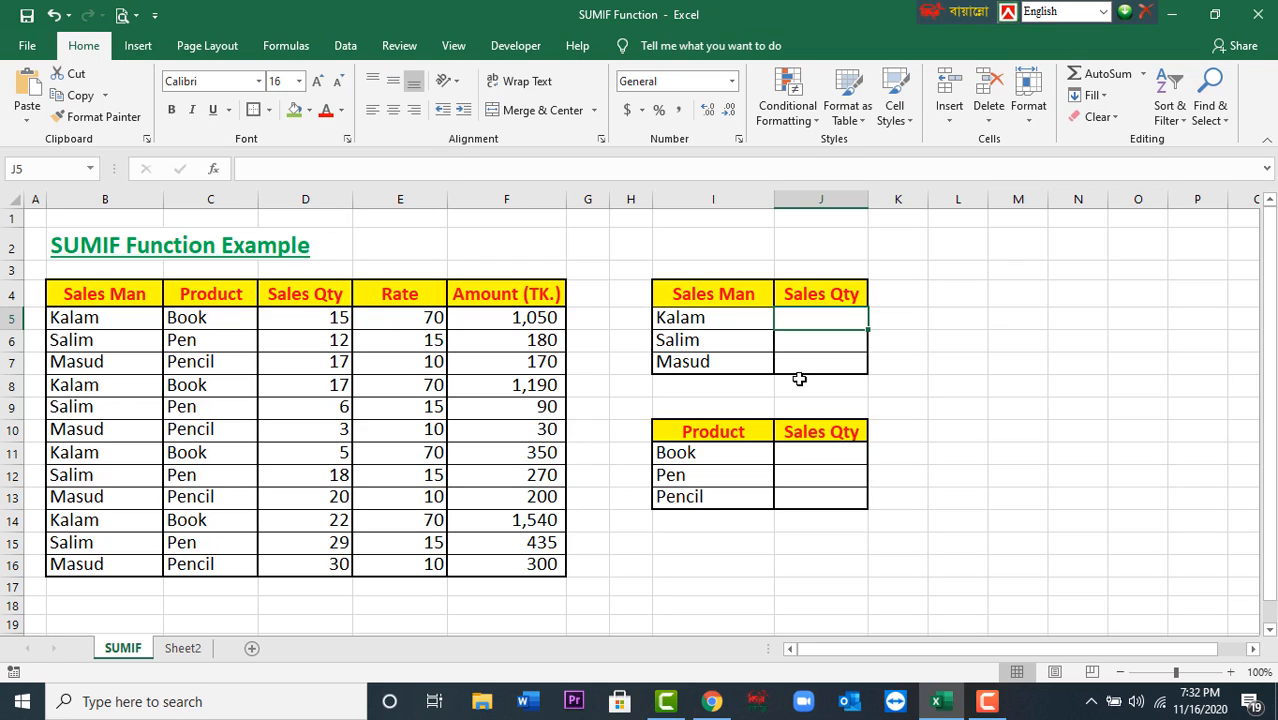
type("=s")
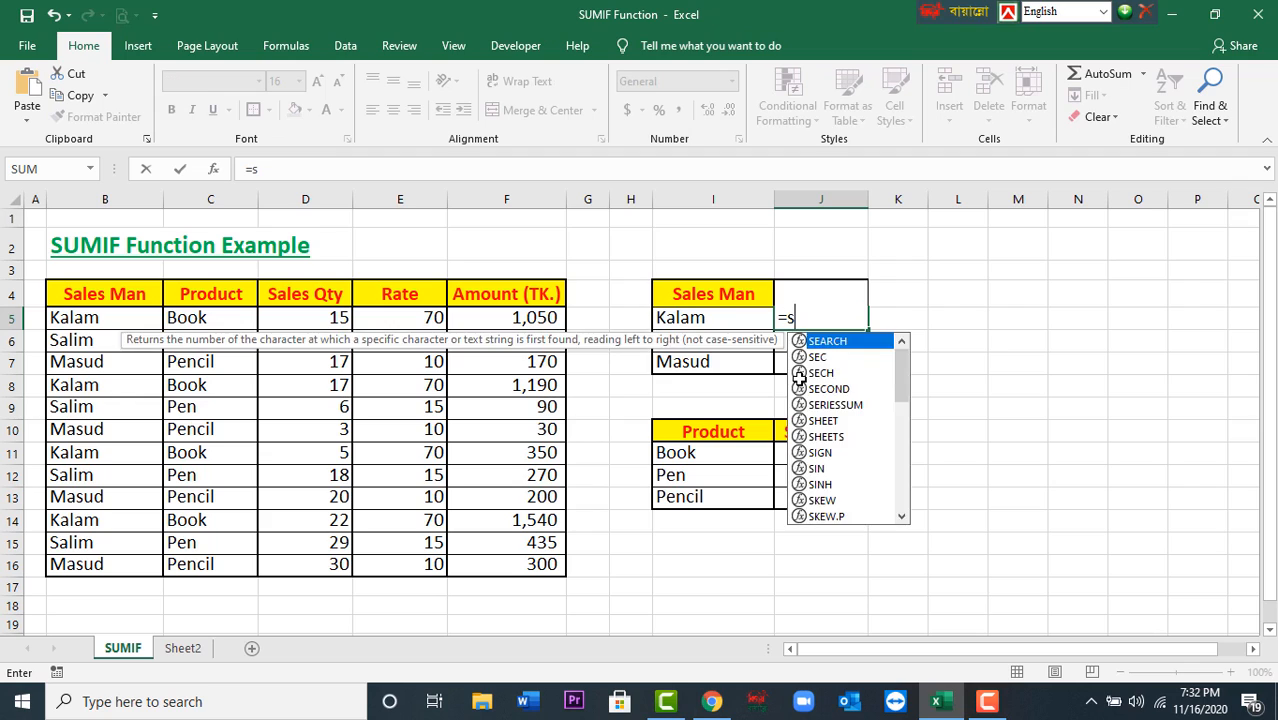
type("umi")
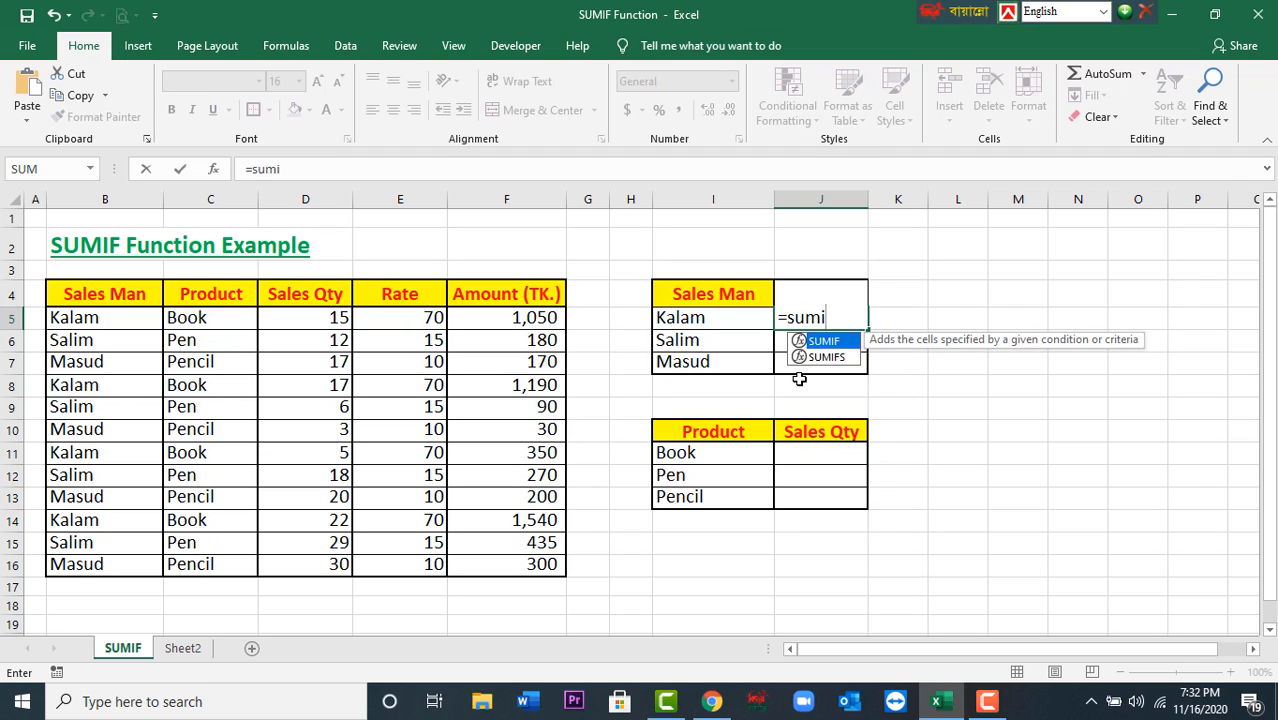
type("d")
key("BackSpace")
type("f(")
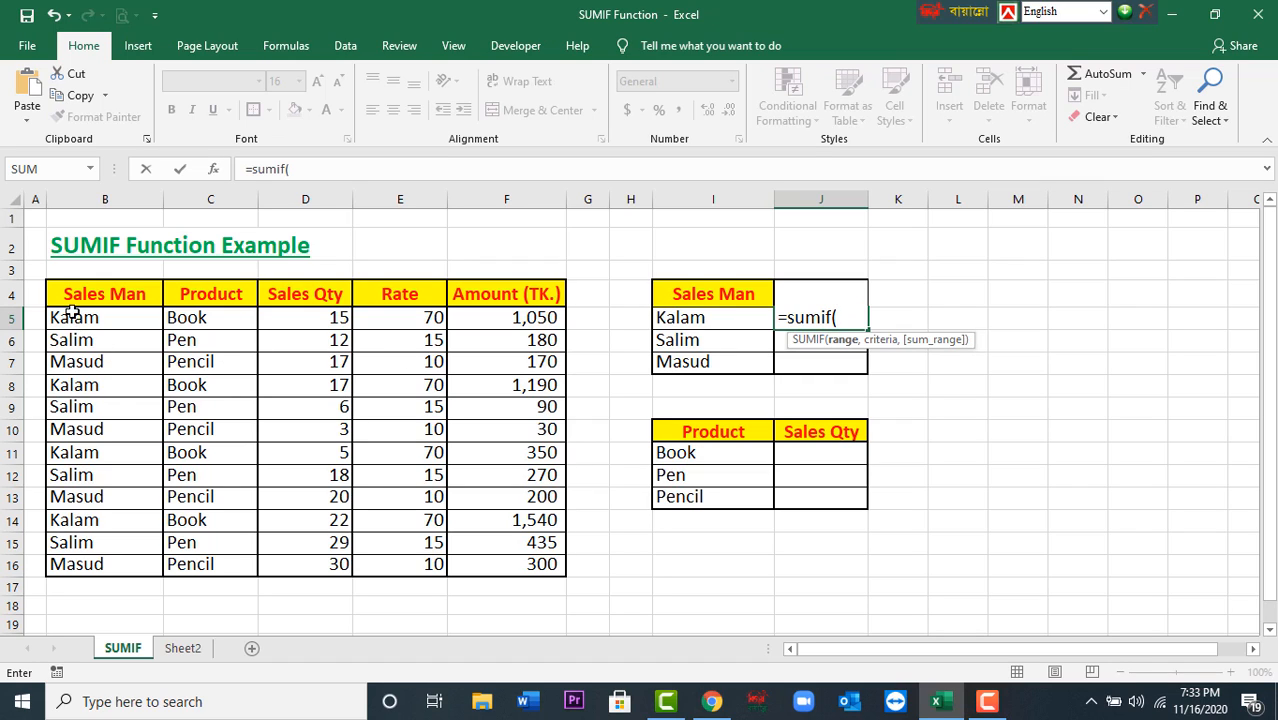
left_click_drag(62, 289, 500, 569)
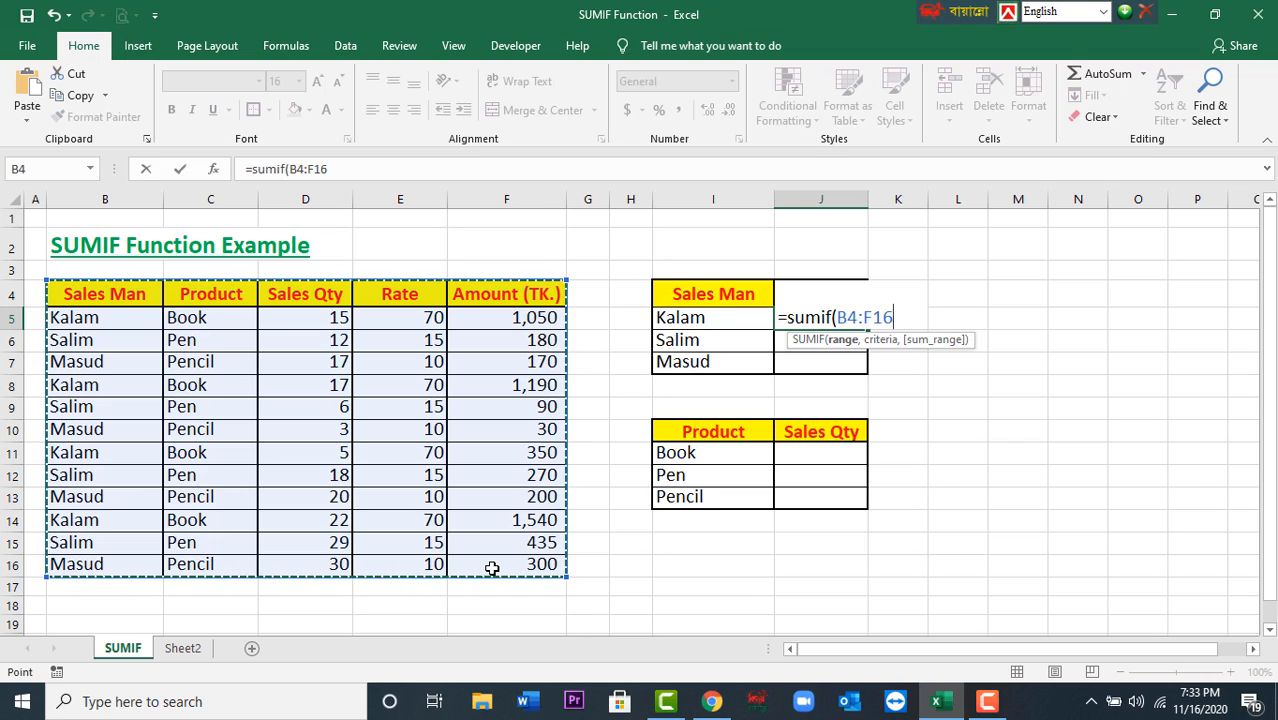
type(",")
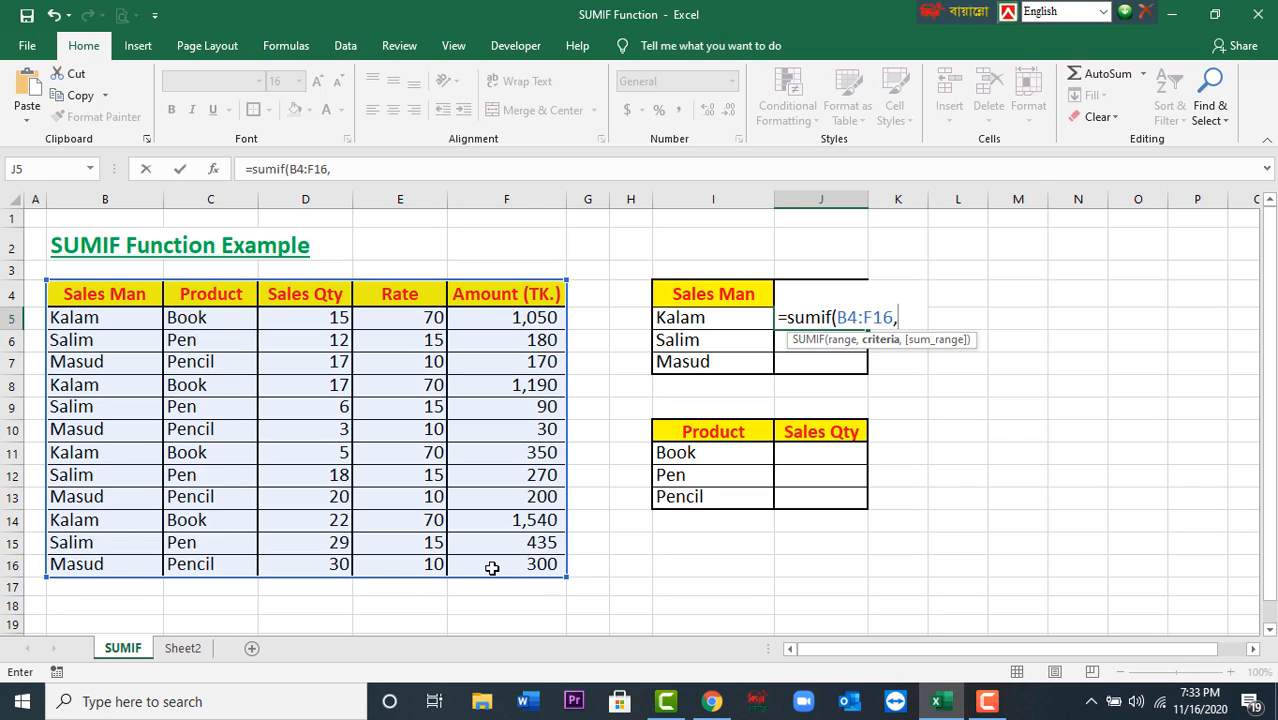
left_click(695, 318)
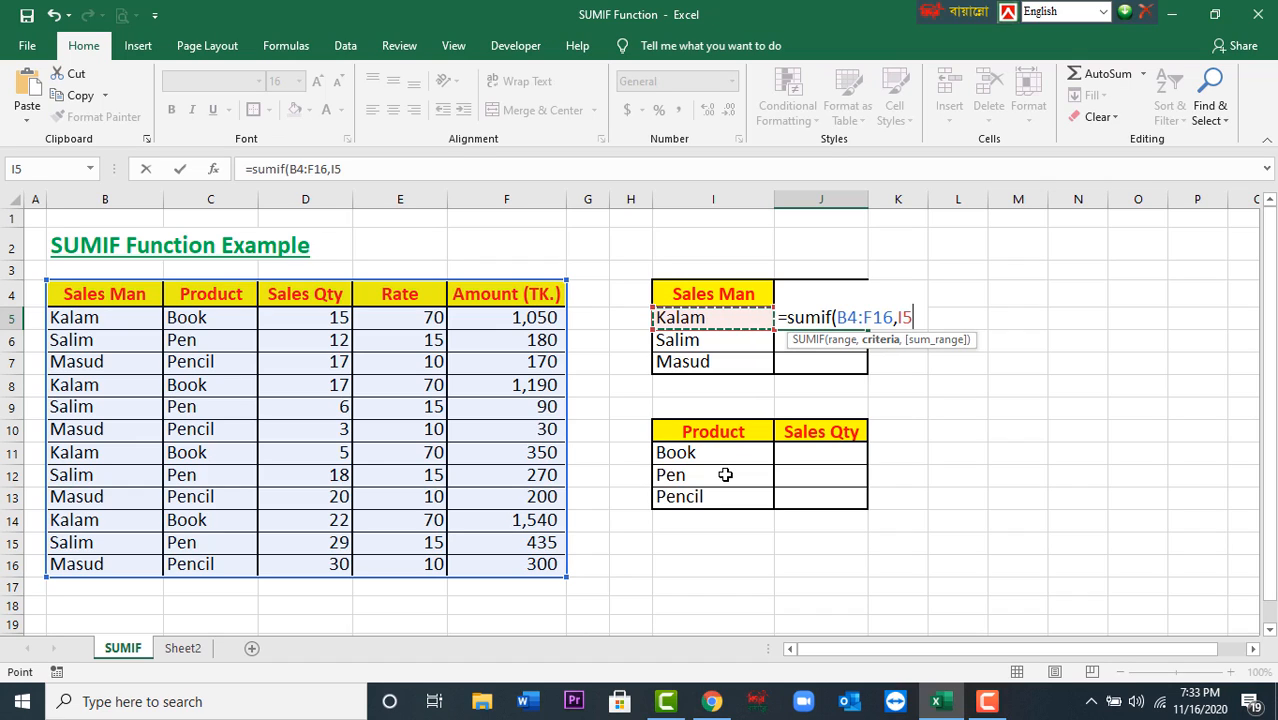
type(",")
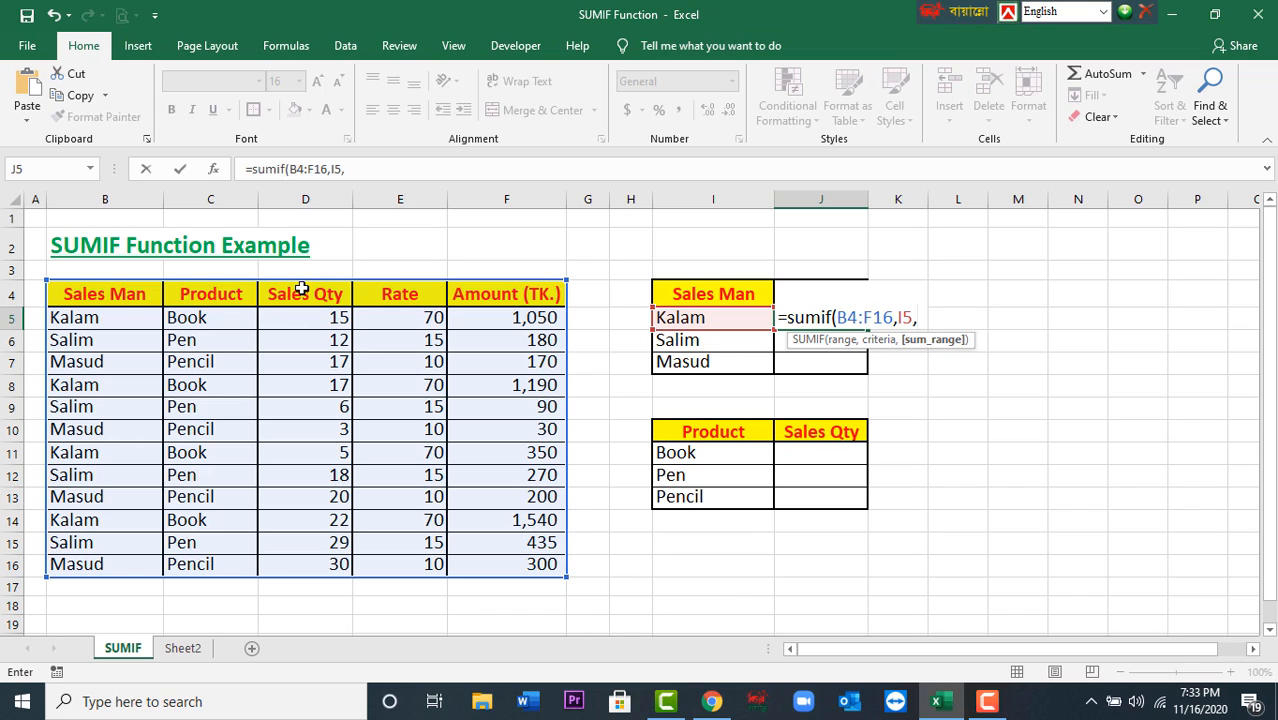
left_click_drag(301, 290, 300, 566)
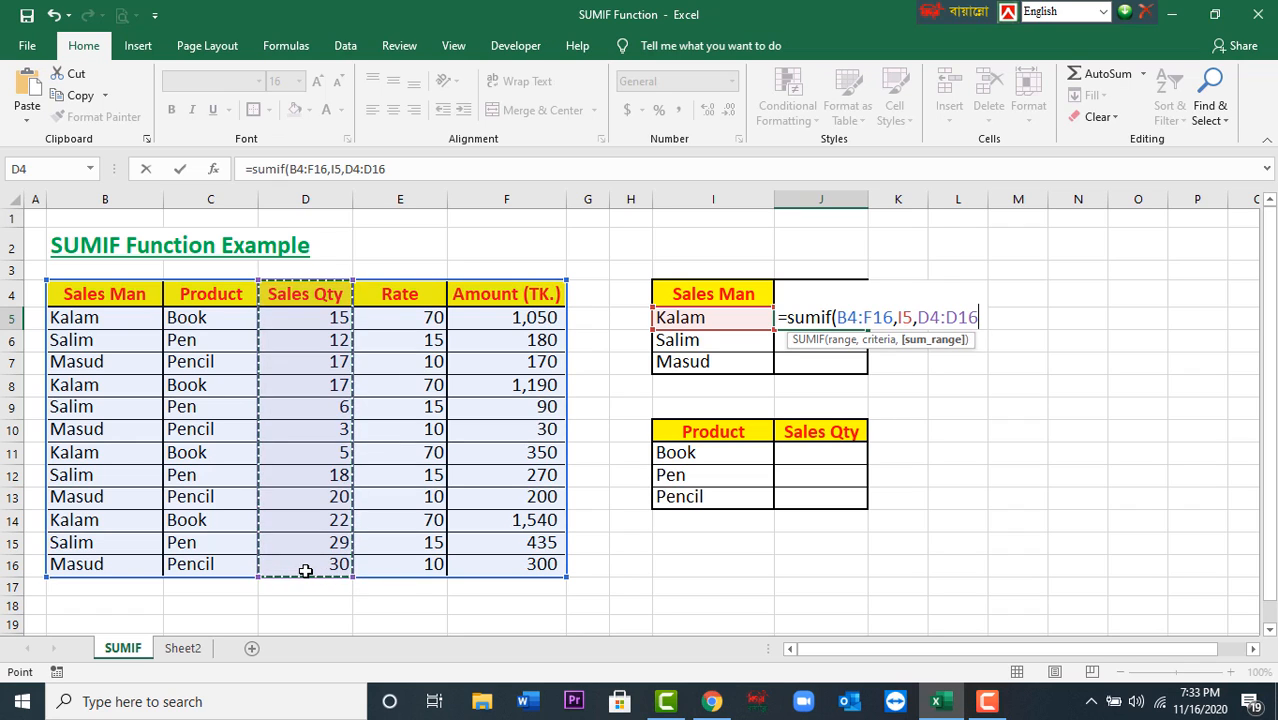
type(")")
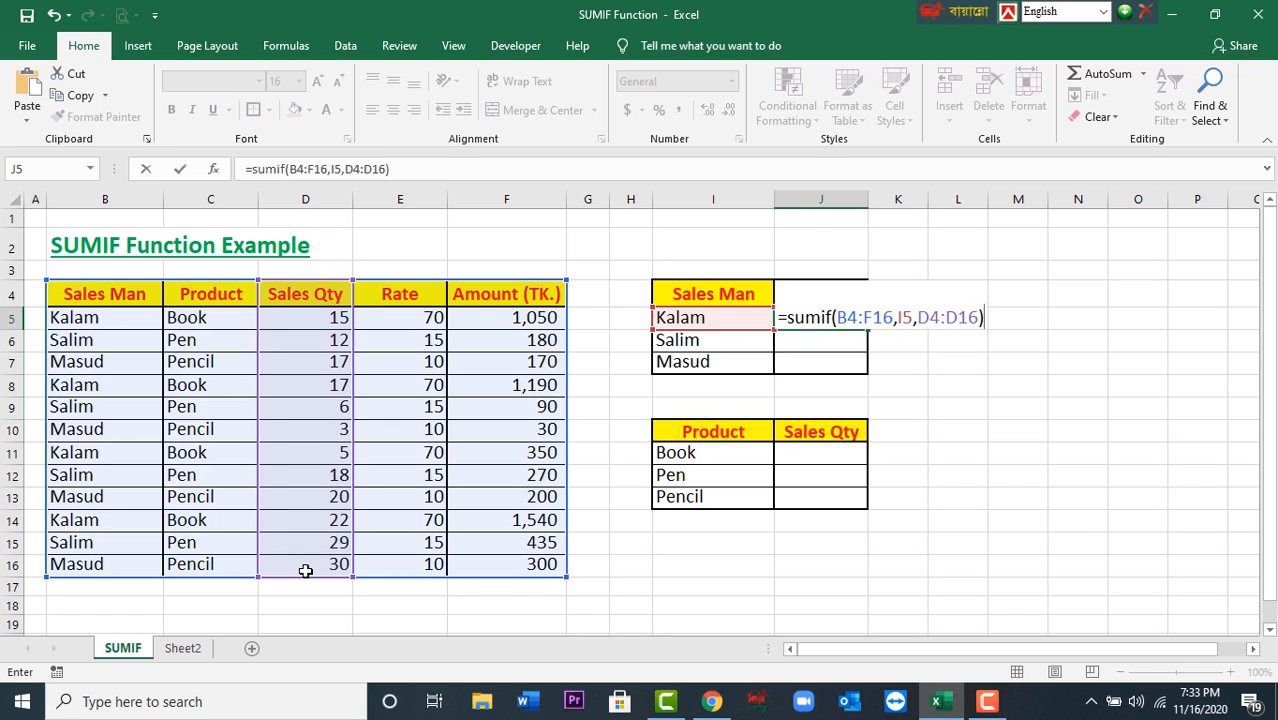
key("Return")
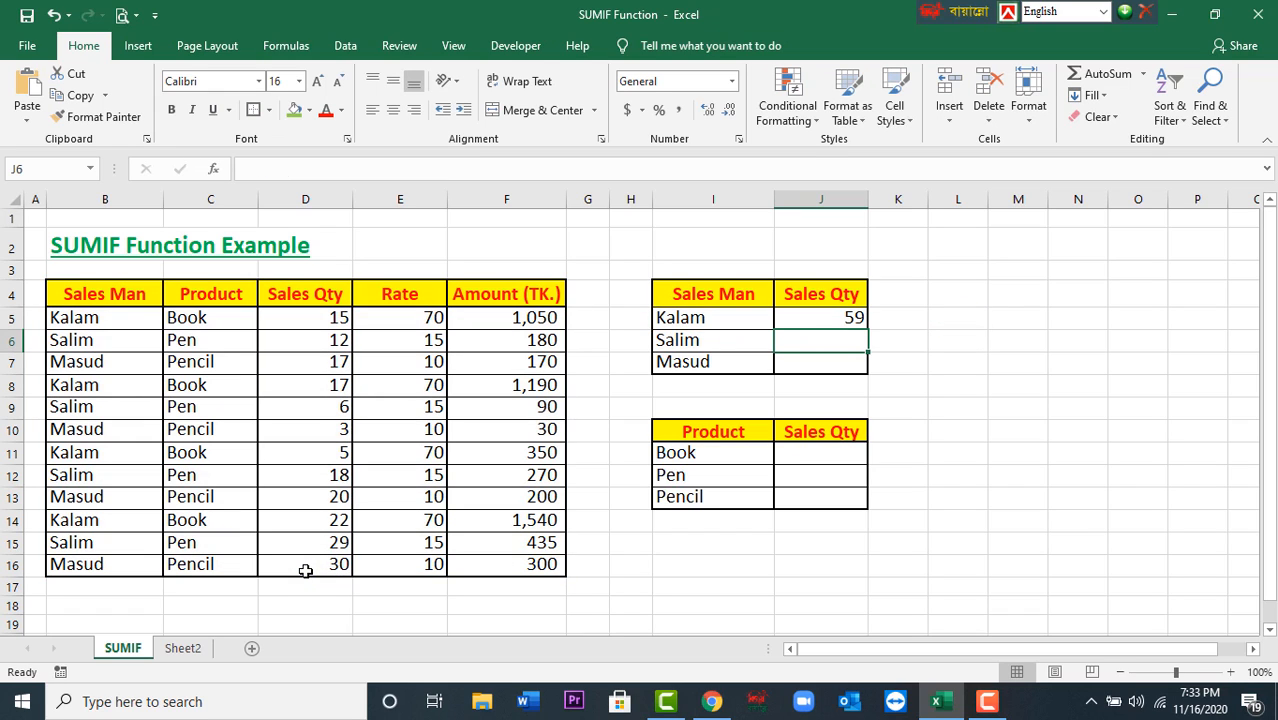
Check the total in J5 by selecting the first salesman's quantities D5, D8, D11 and D14 together and comparing their sum
left_click(797, 319)
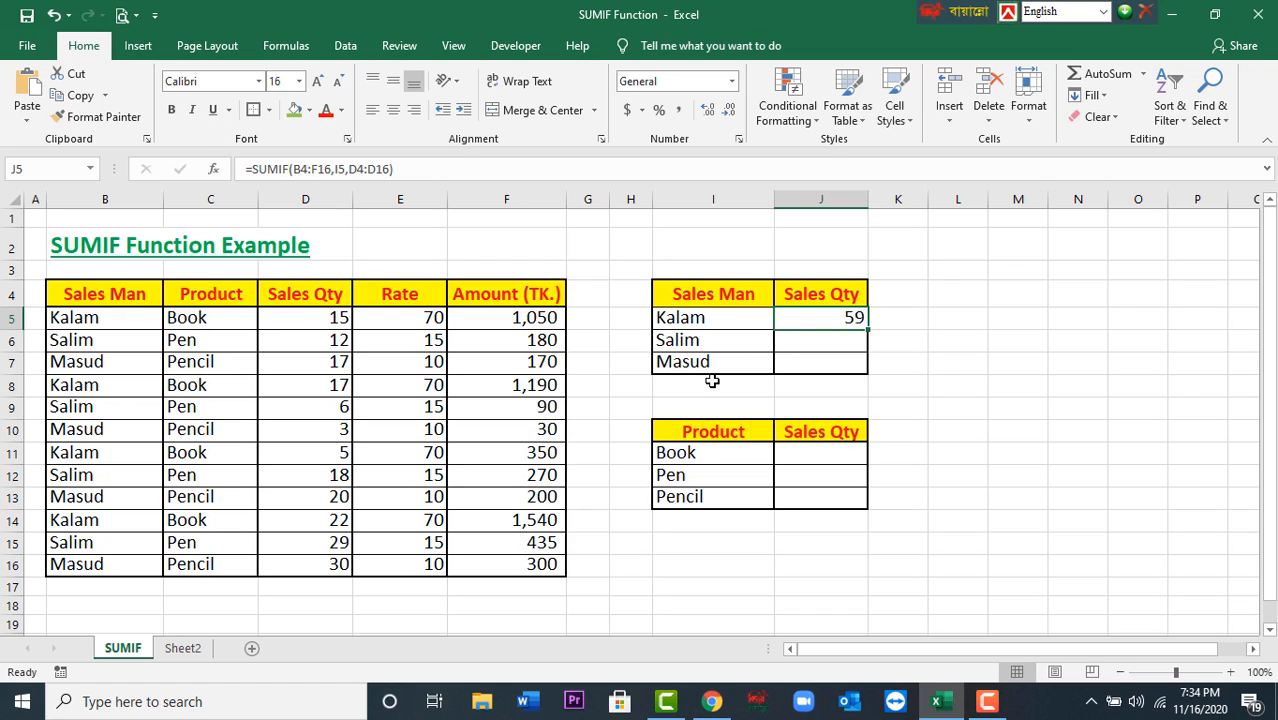
left_click(303, 321)
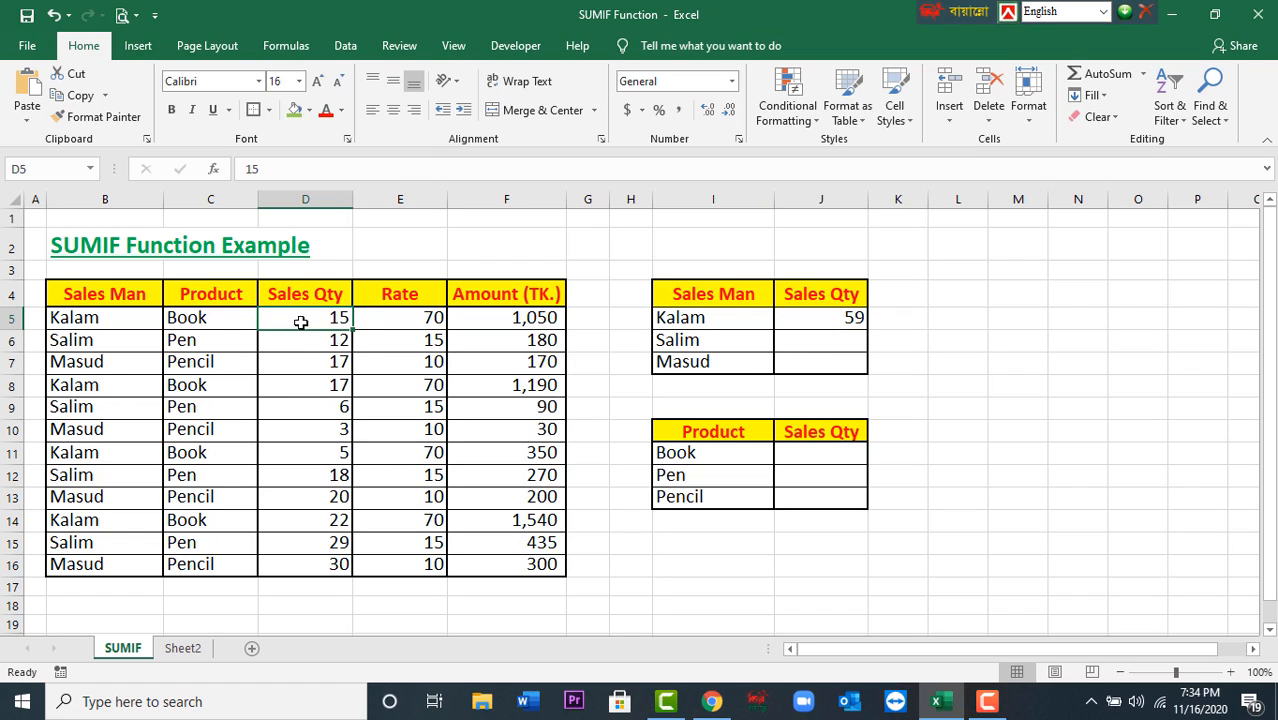
left_click(289, 384, "ctrl")
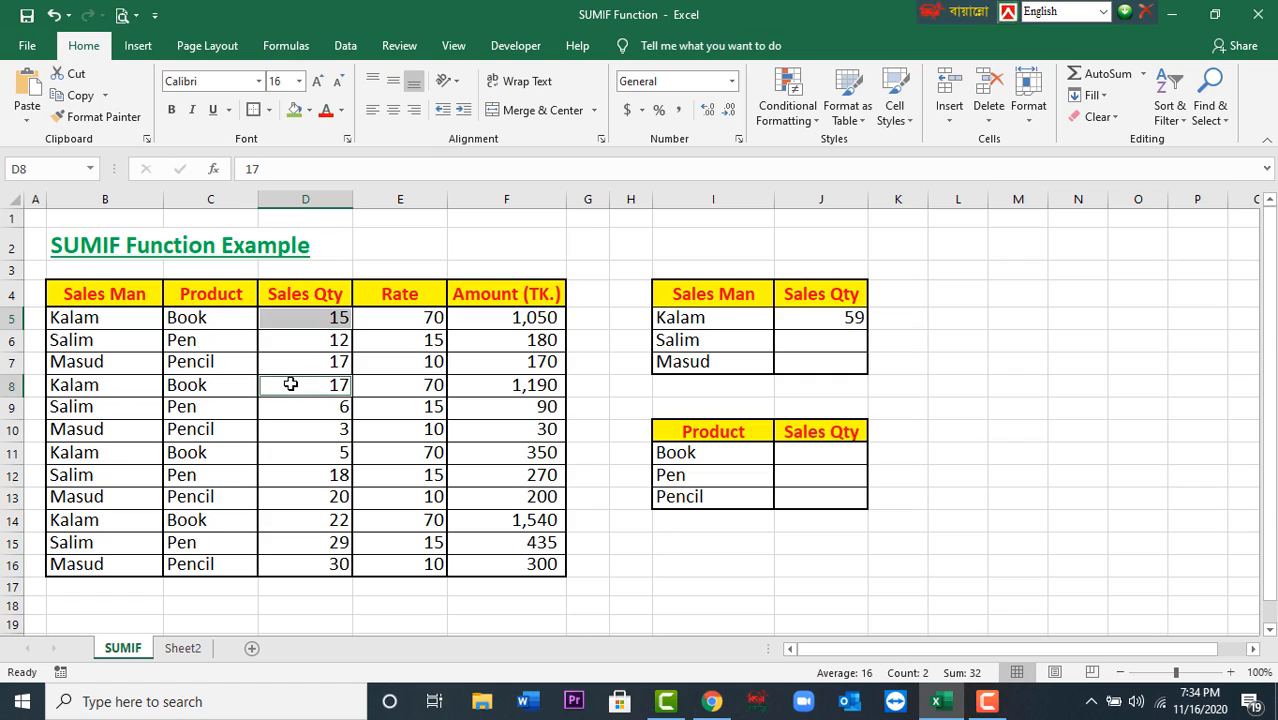
left_click(307, 459, "ctrl")
left_click(301, 503, "ctrl")
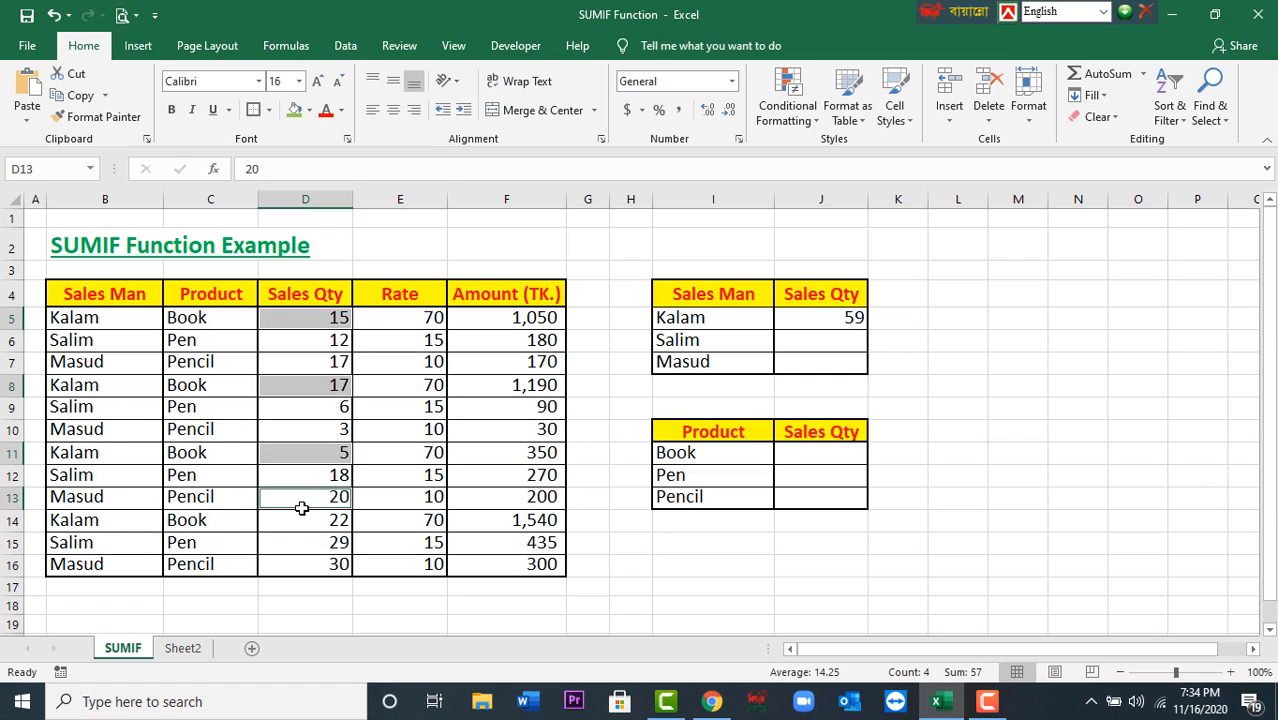
left_click(301, 497)
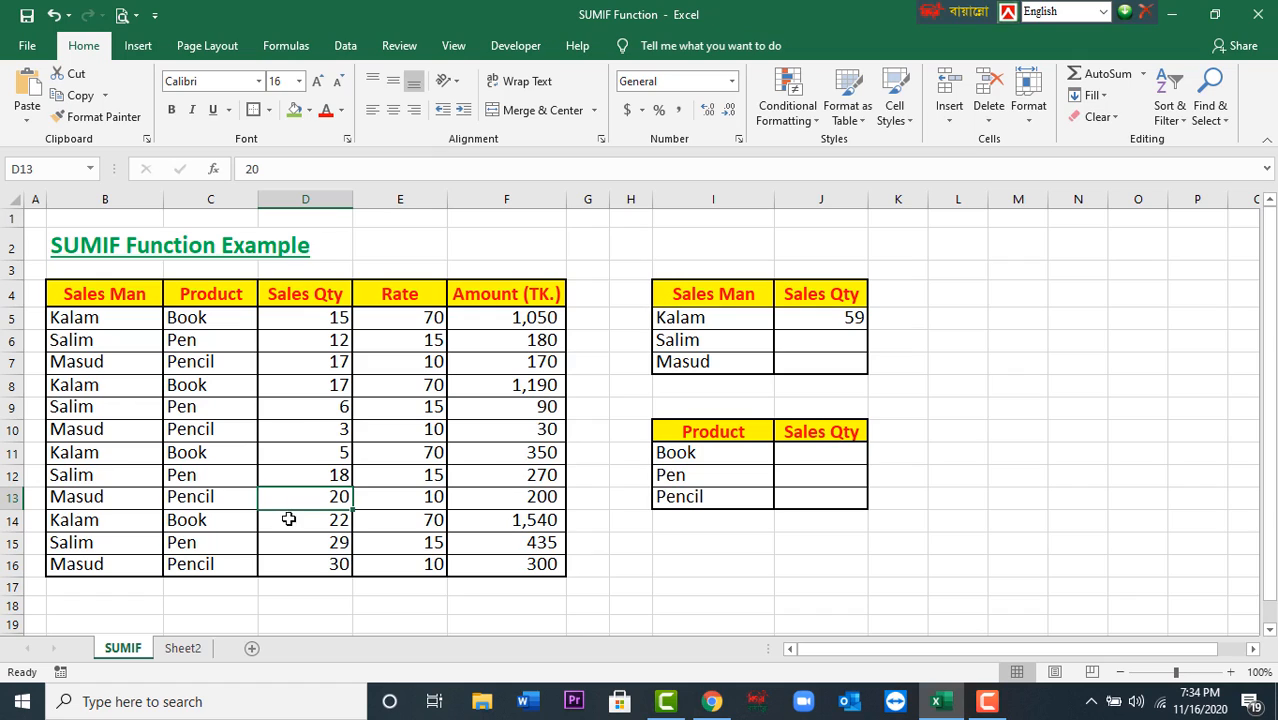
left_click(313, 322)
left_click(288, 391, "ctrl")
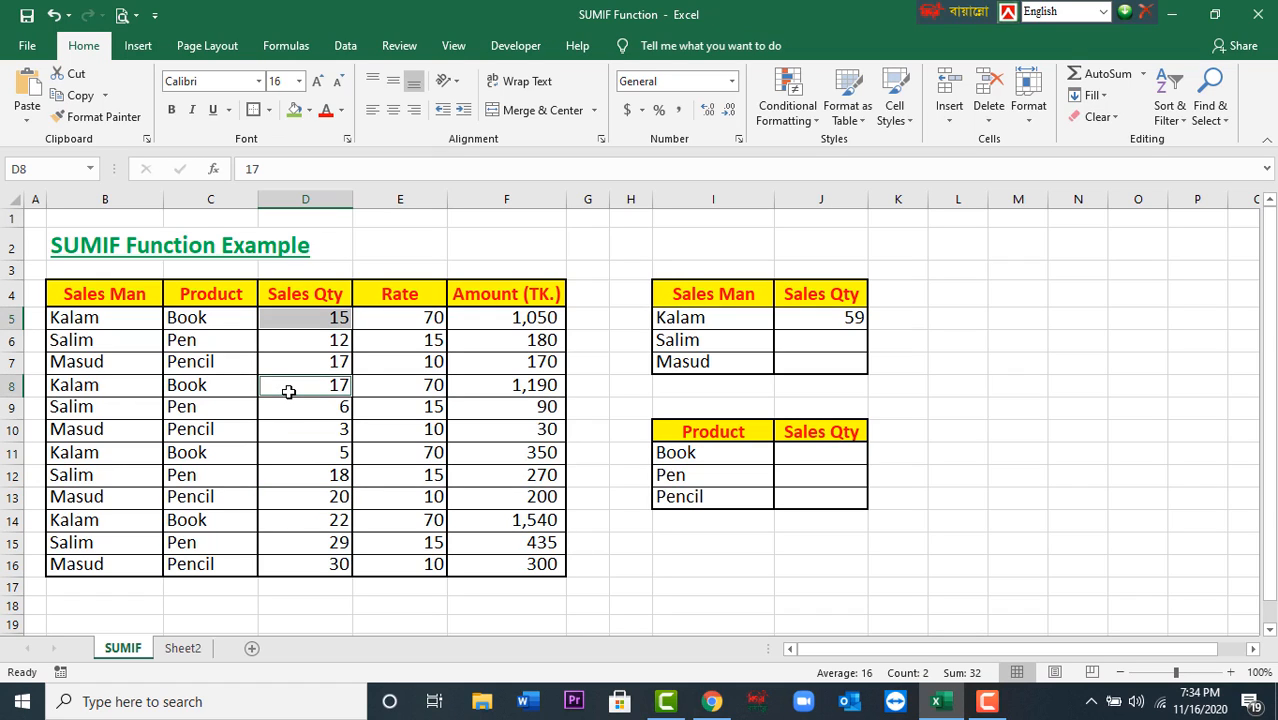
left_click(292, 453, "ctrl")
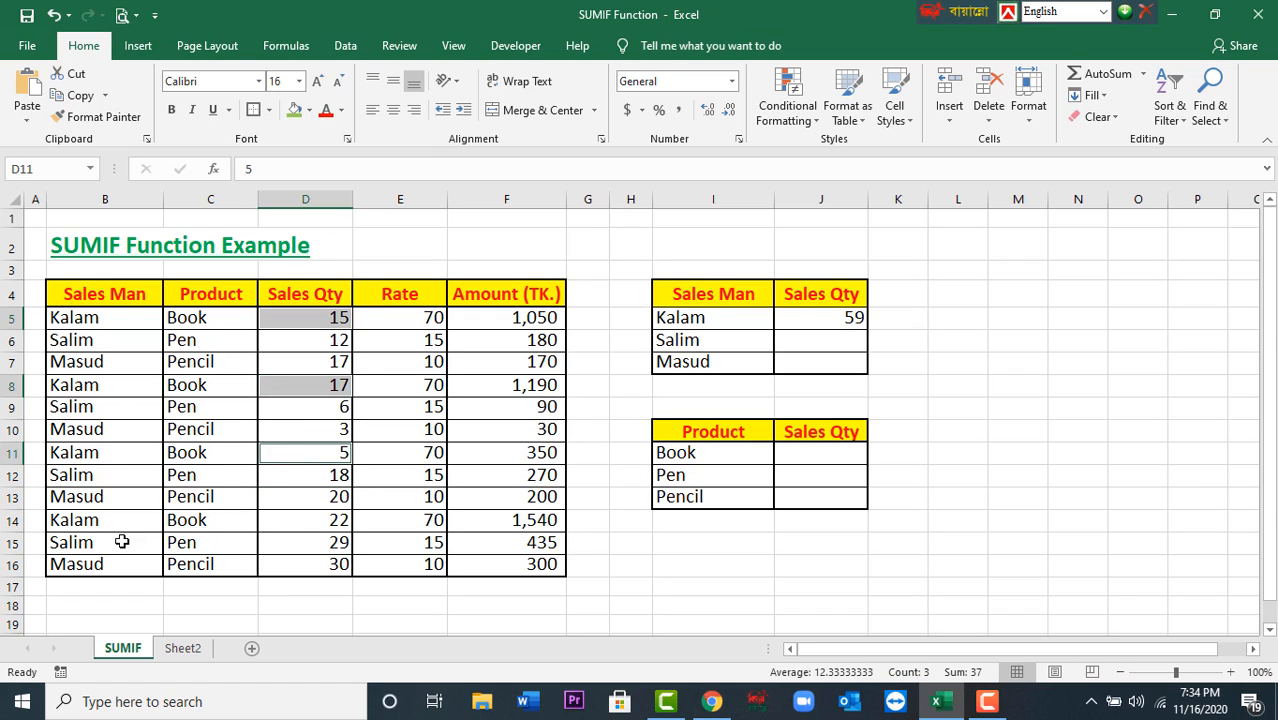
left_click(299, 519, "ctrl")
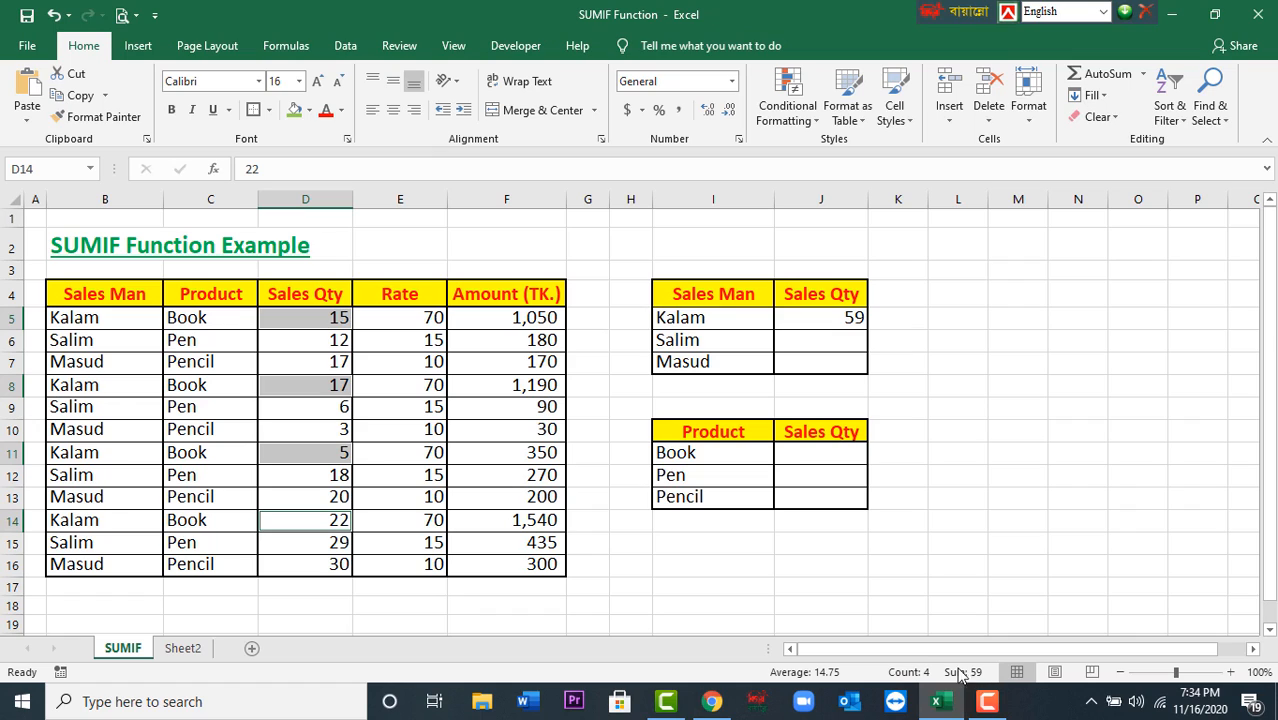
left_click(798, 319)
left_click(807, 338)
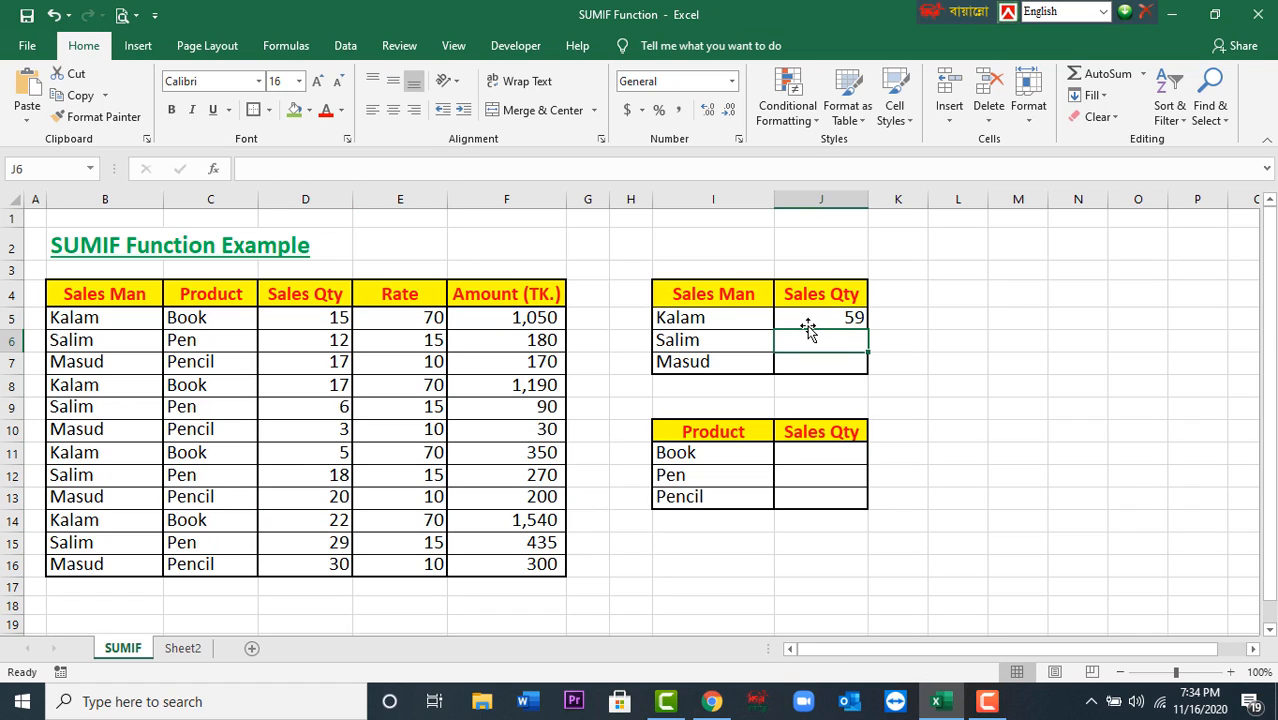
left_click(808, 324)
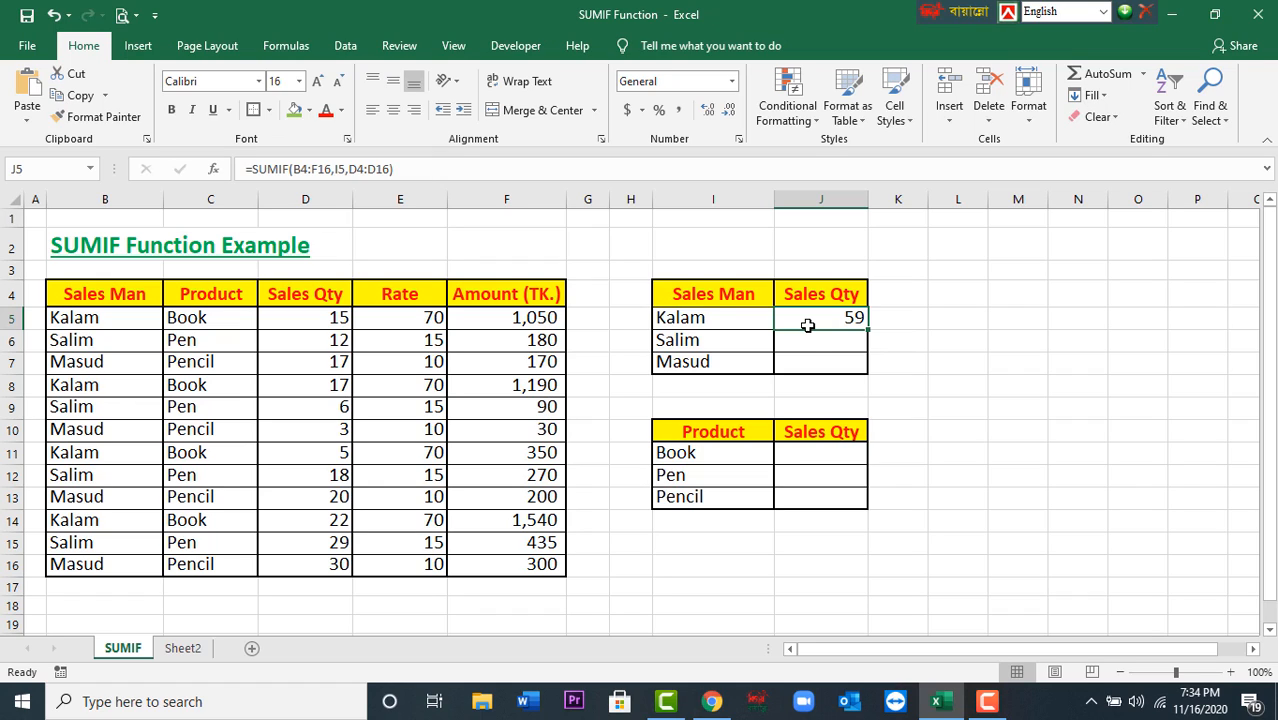
Enter =SUMIF(B4:F16,I6,D4:D16) in J6 to total the second salesman's sales quantity
left_click(793, 348)
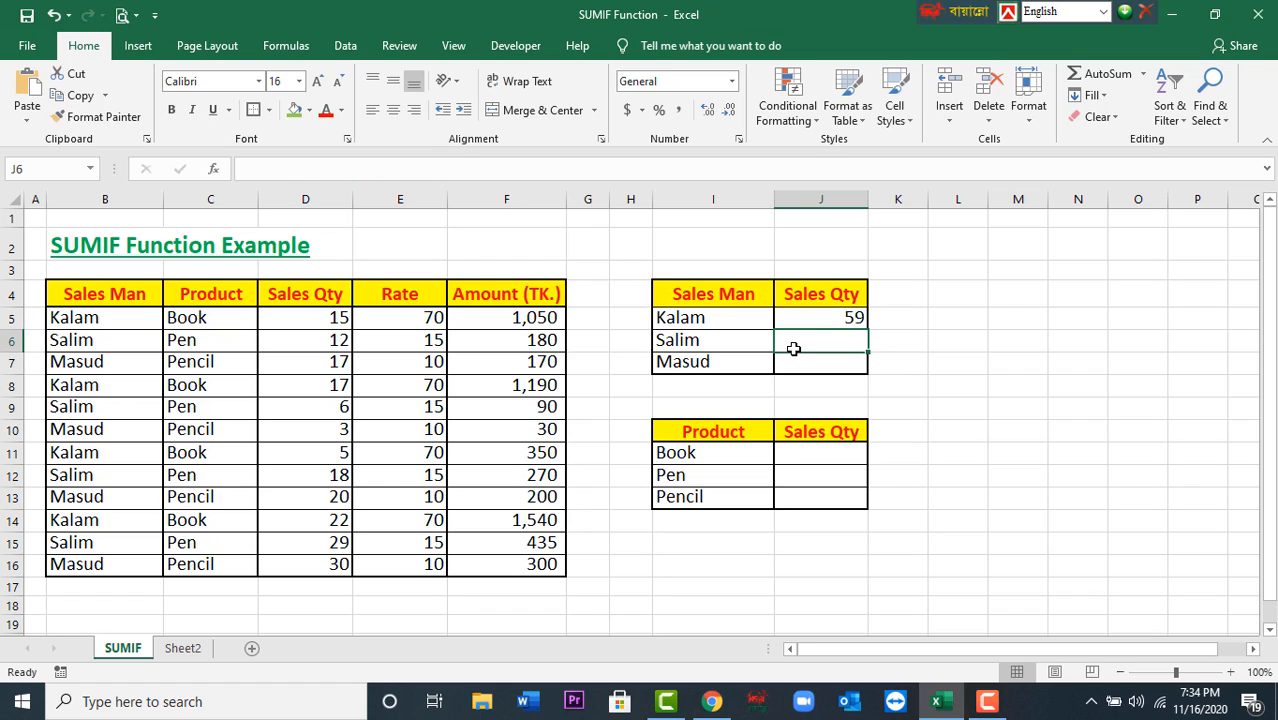
type("=")
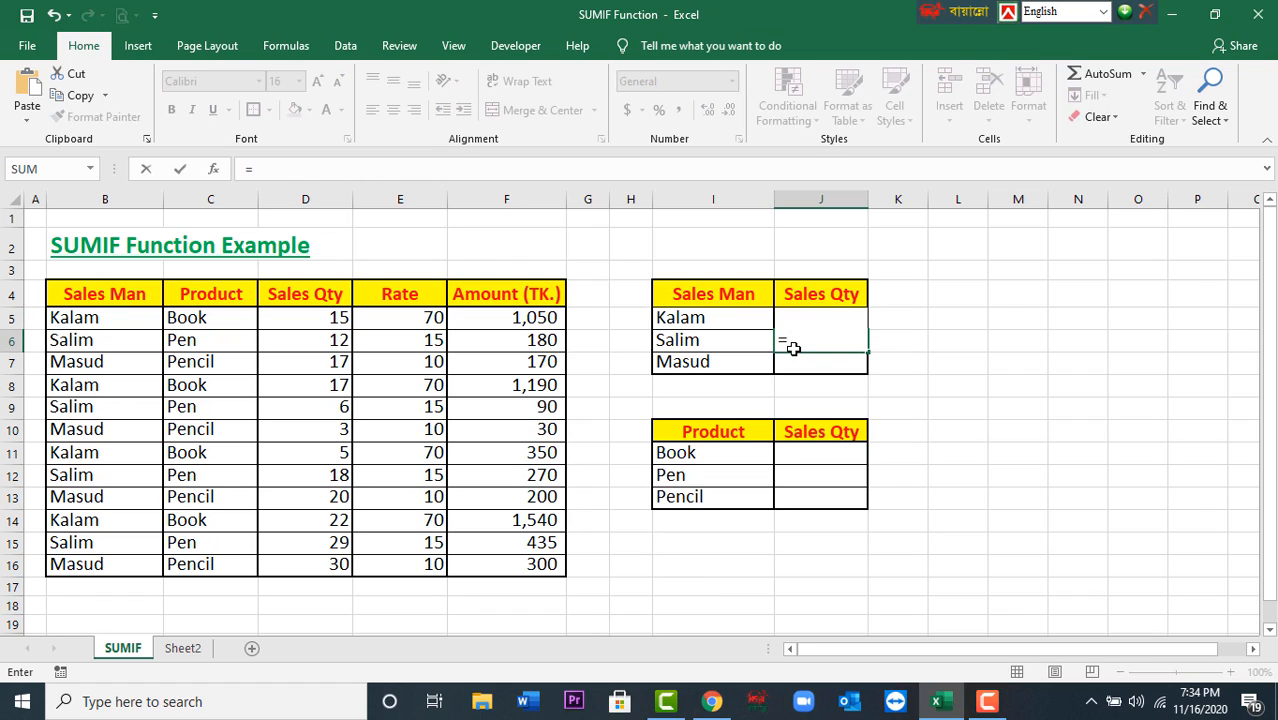
type("sumi")
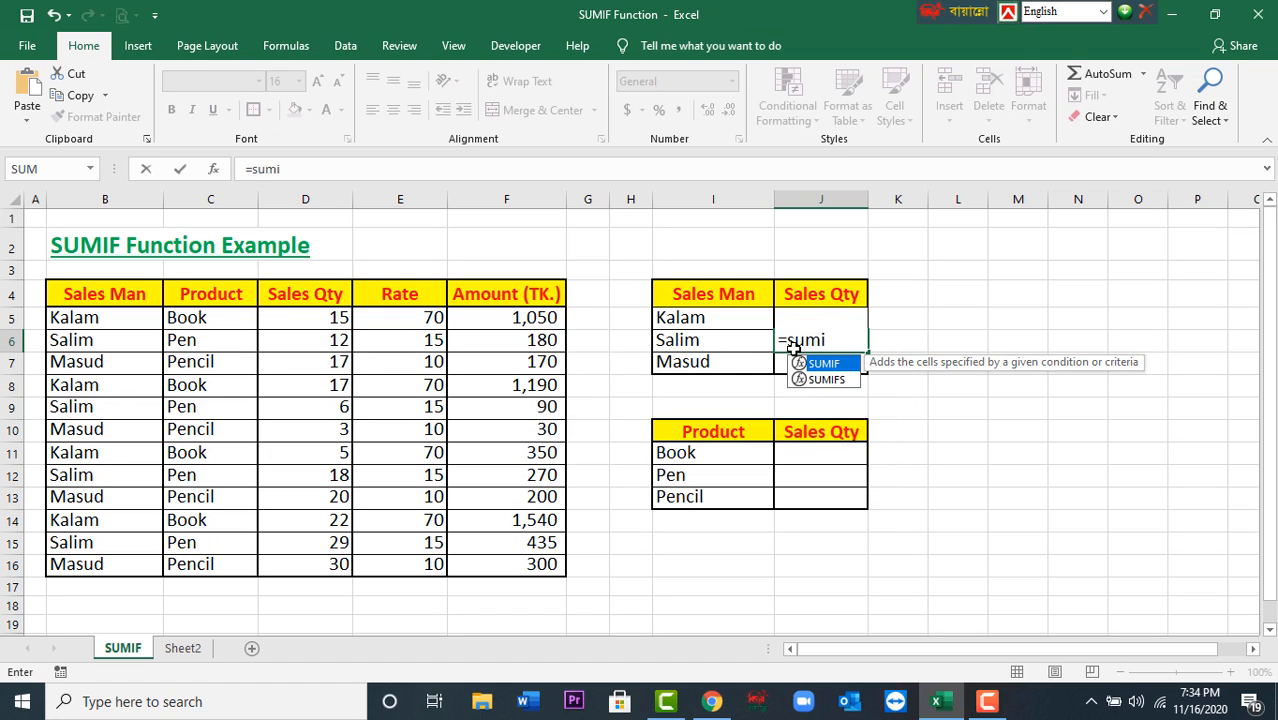
type("f(")
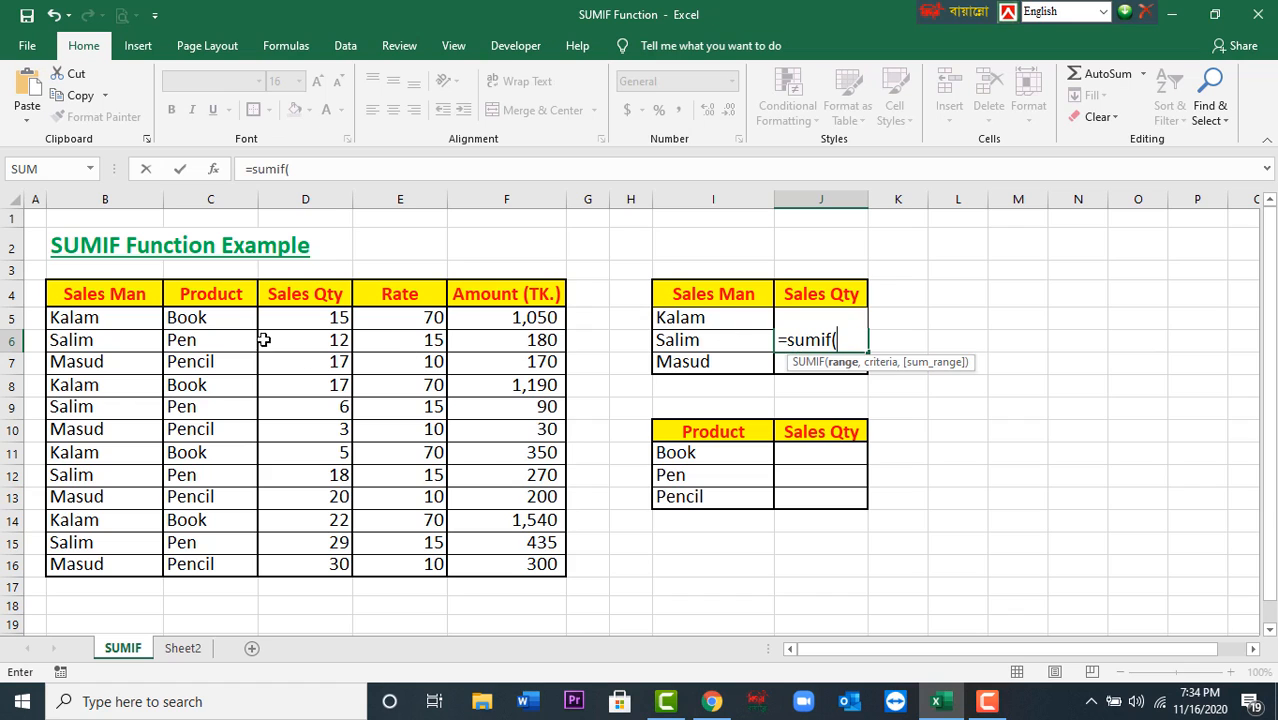
left_click_drag(60, 293, 522, 564)
type(",")
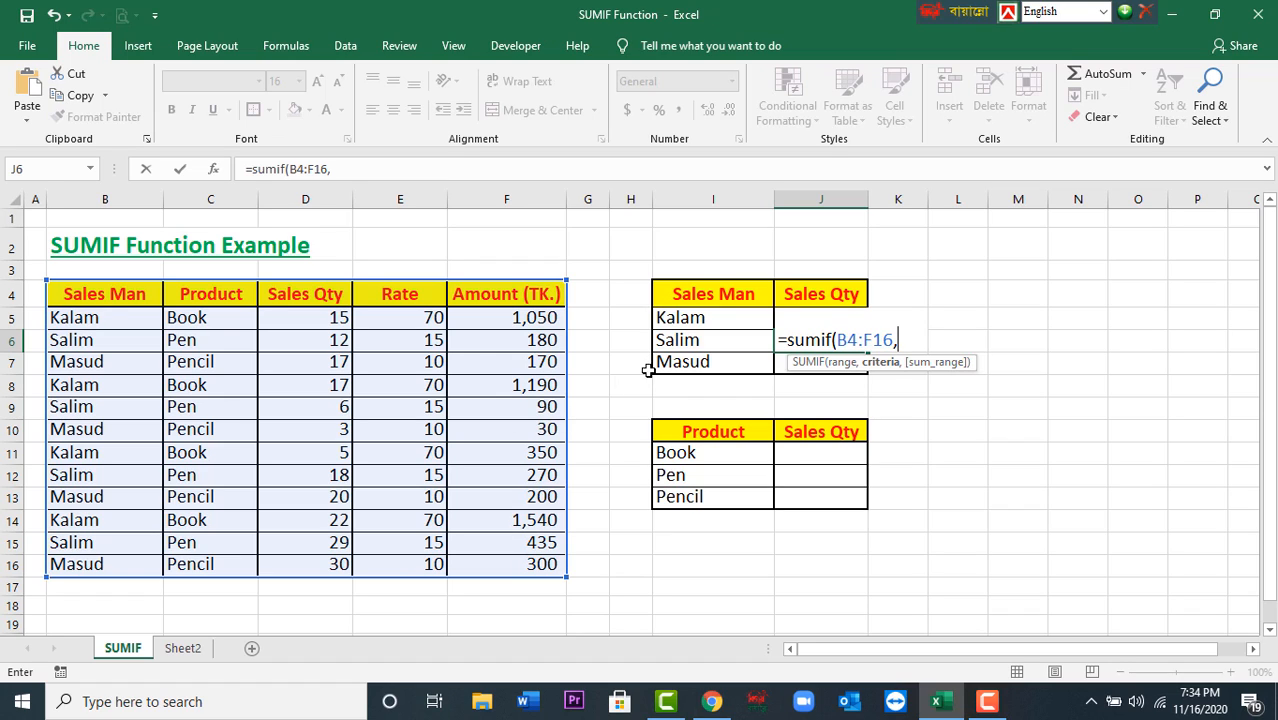
left_click(688, 340)
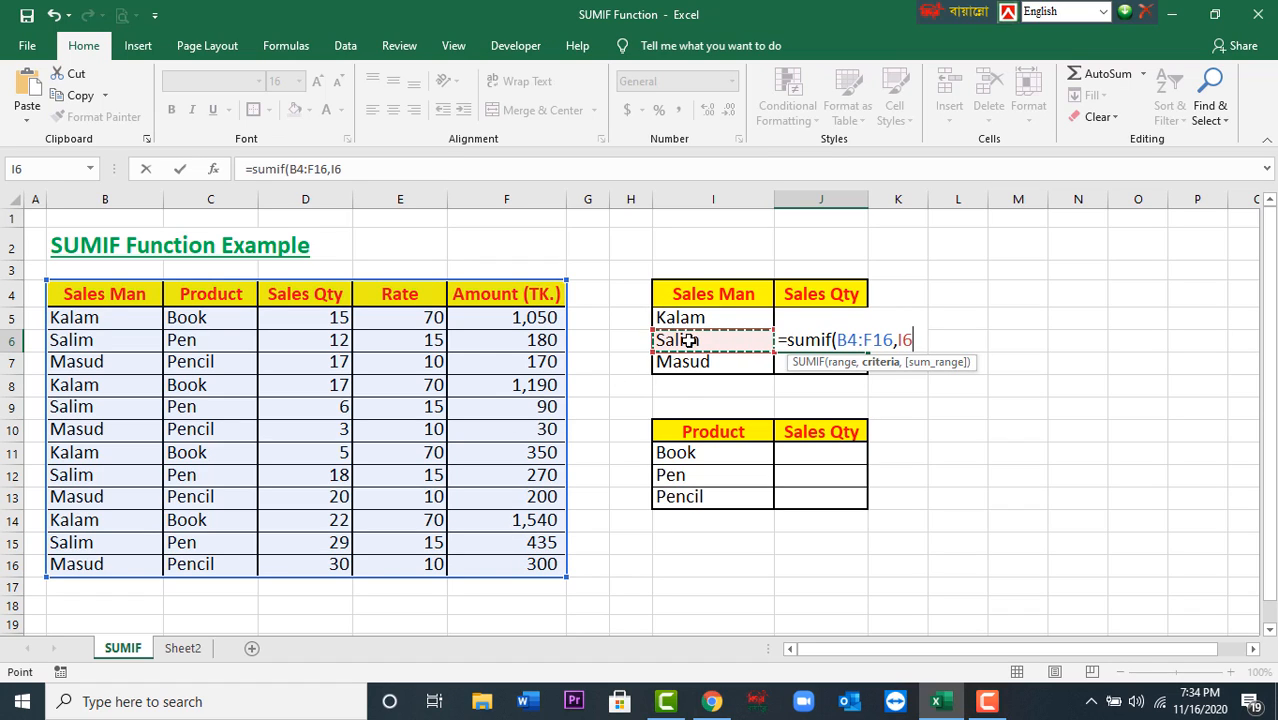
type(",")
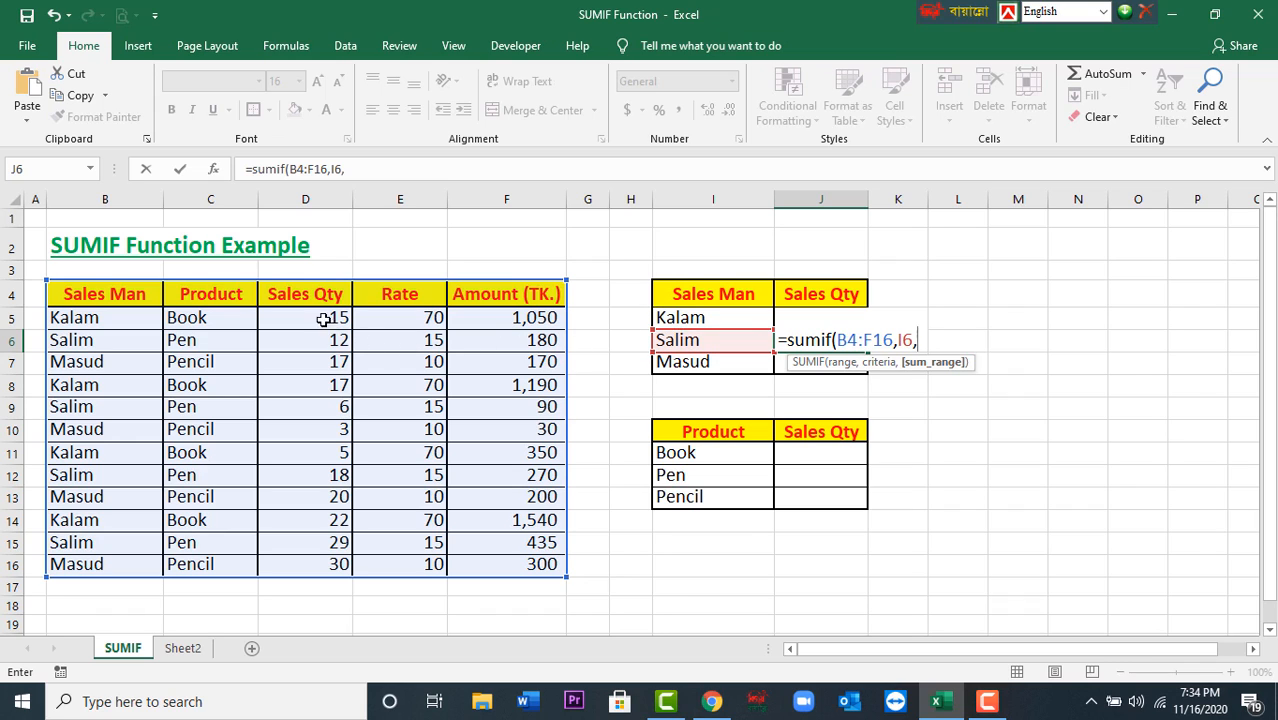
left_click_drag(302, 294, 311, 570)
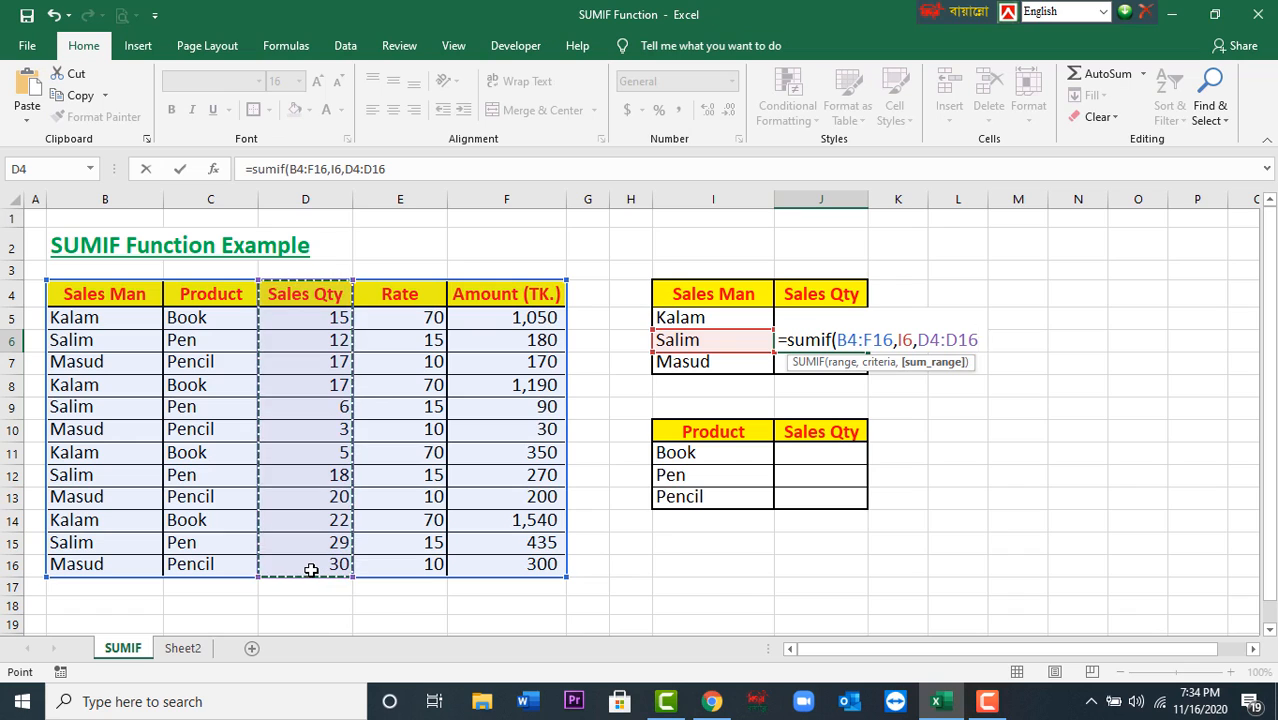
type(")")
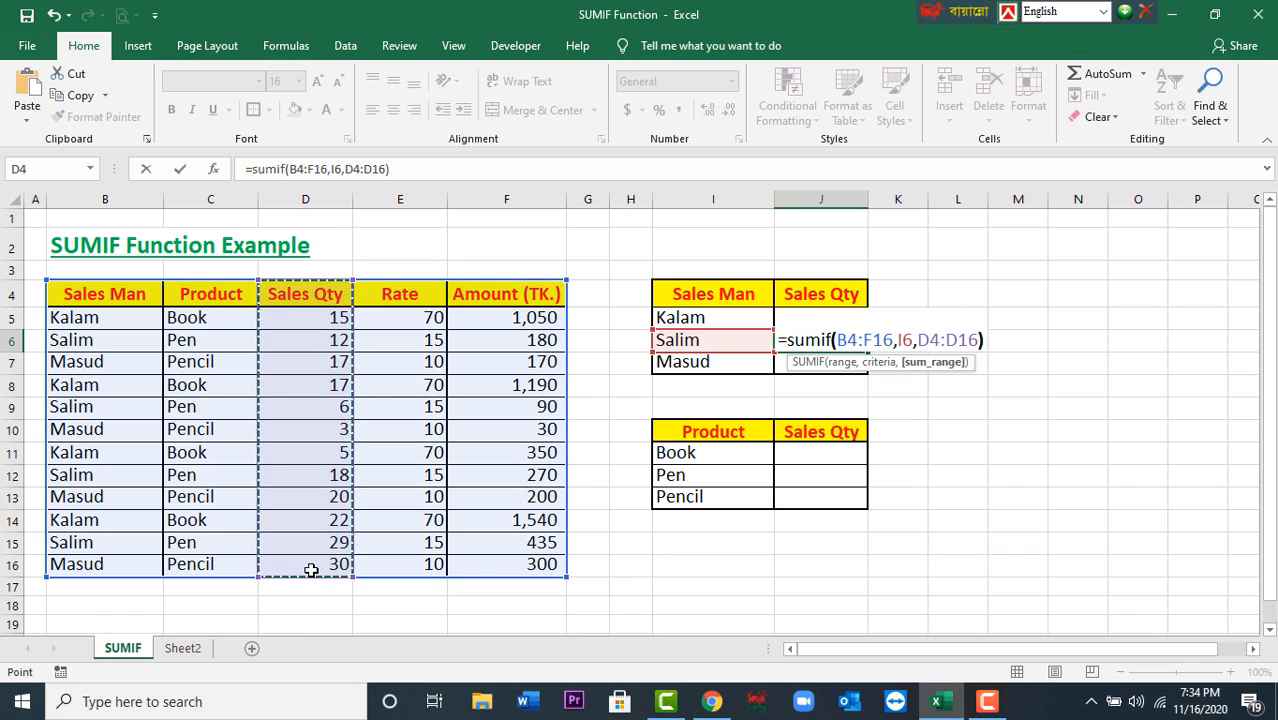
key("Return")
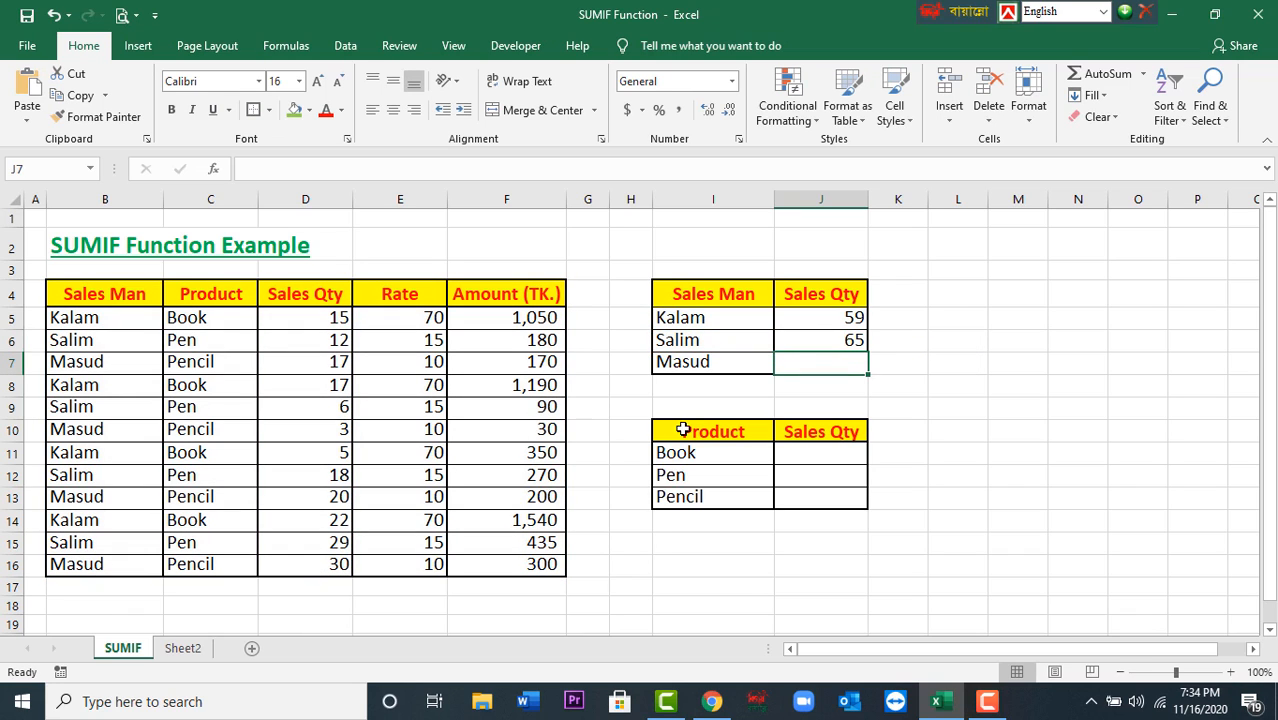
Check the total in J6 against the sum of the second salesman's quantities in D6, D9, D12 and D15
left_click(806, 341)
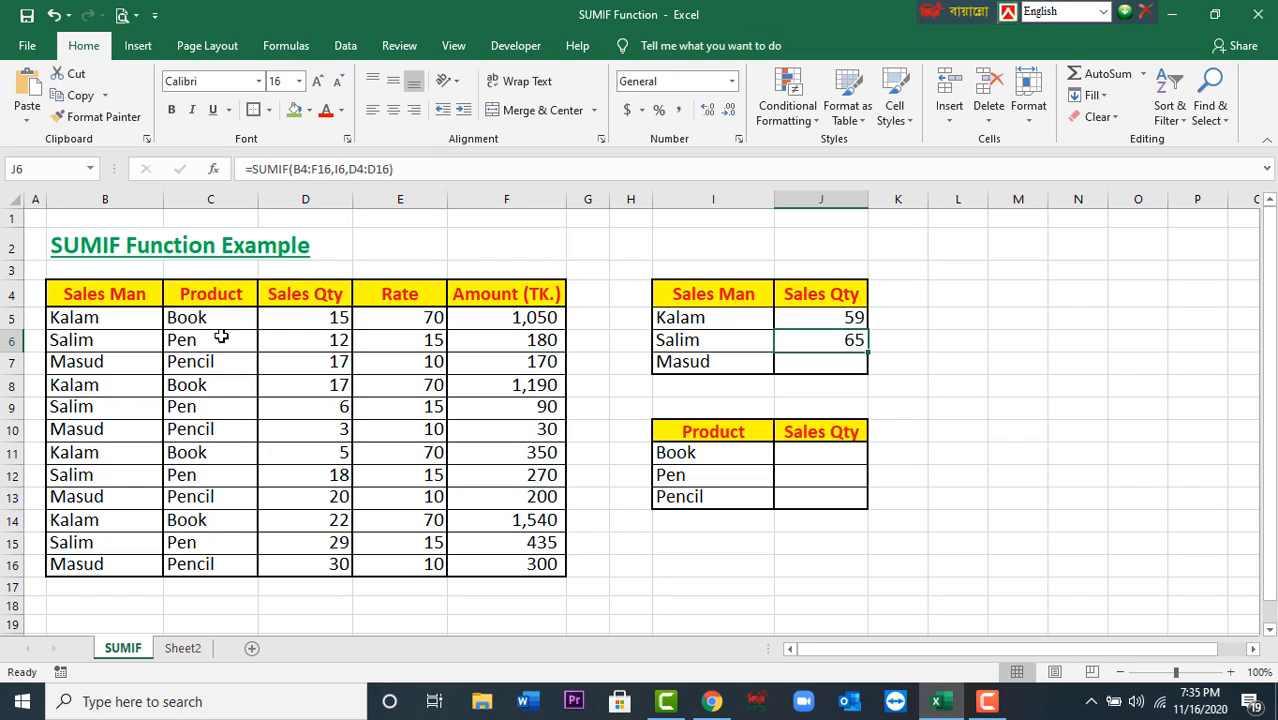
left_click(303, 344)
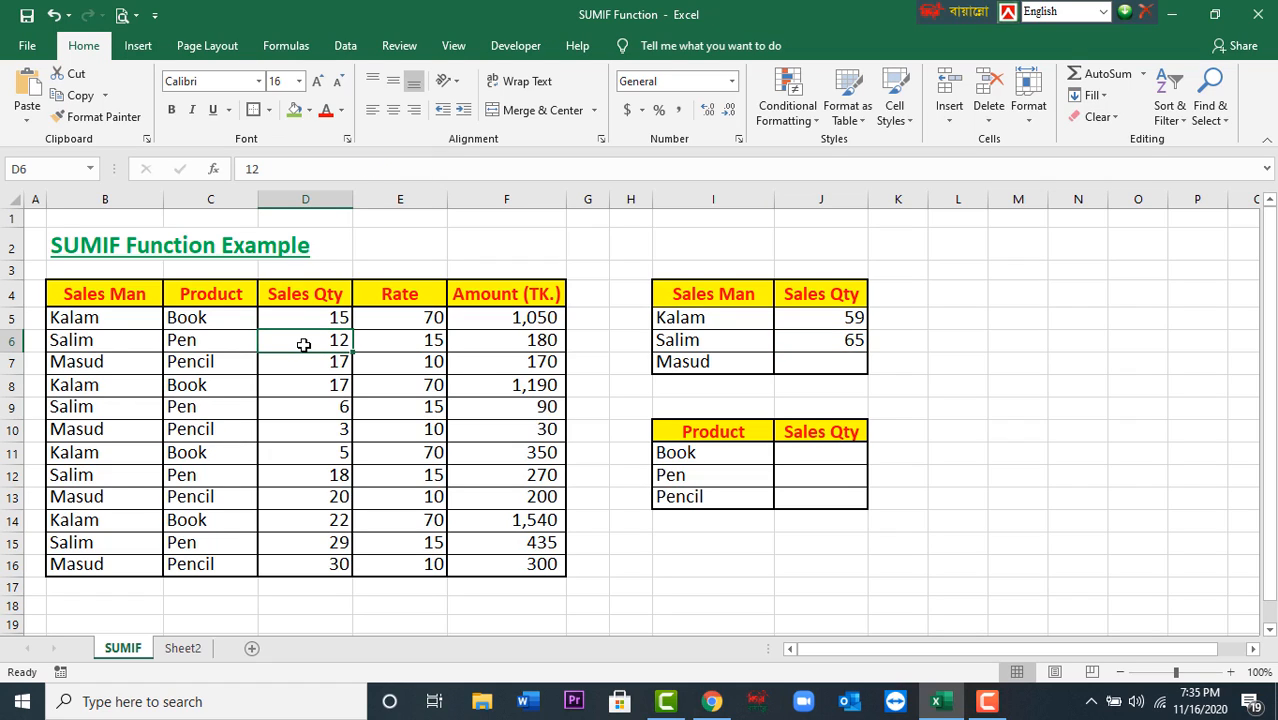
left_click(335, 410, "ctrl")
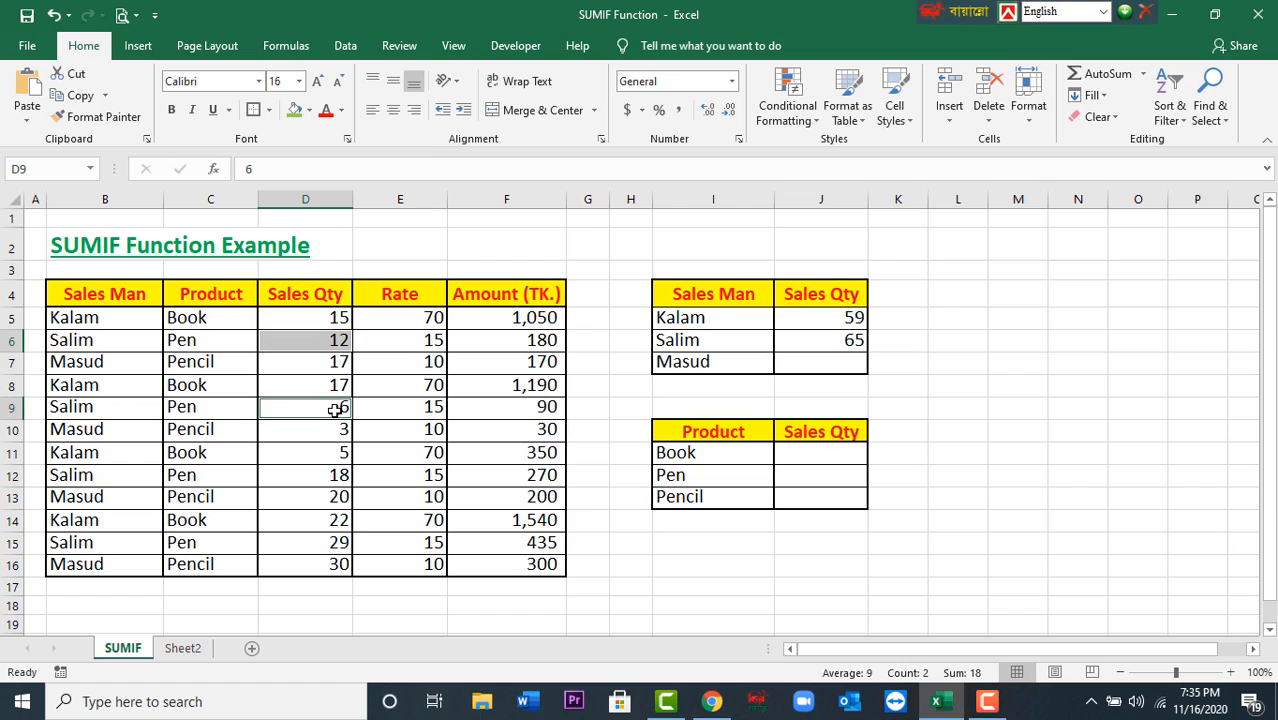
left_click(284, 470, "ctrl")
left_click(301, 539, "ctrl")
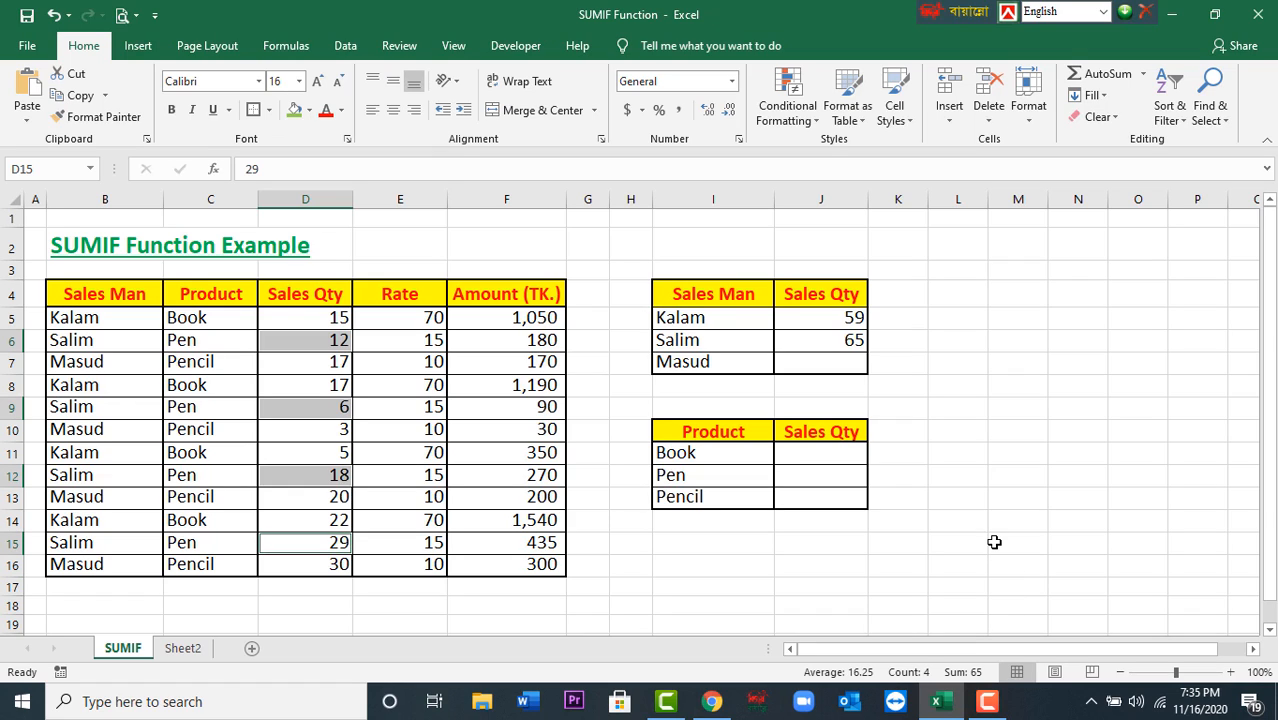
left_click(912, 403)
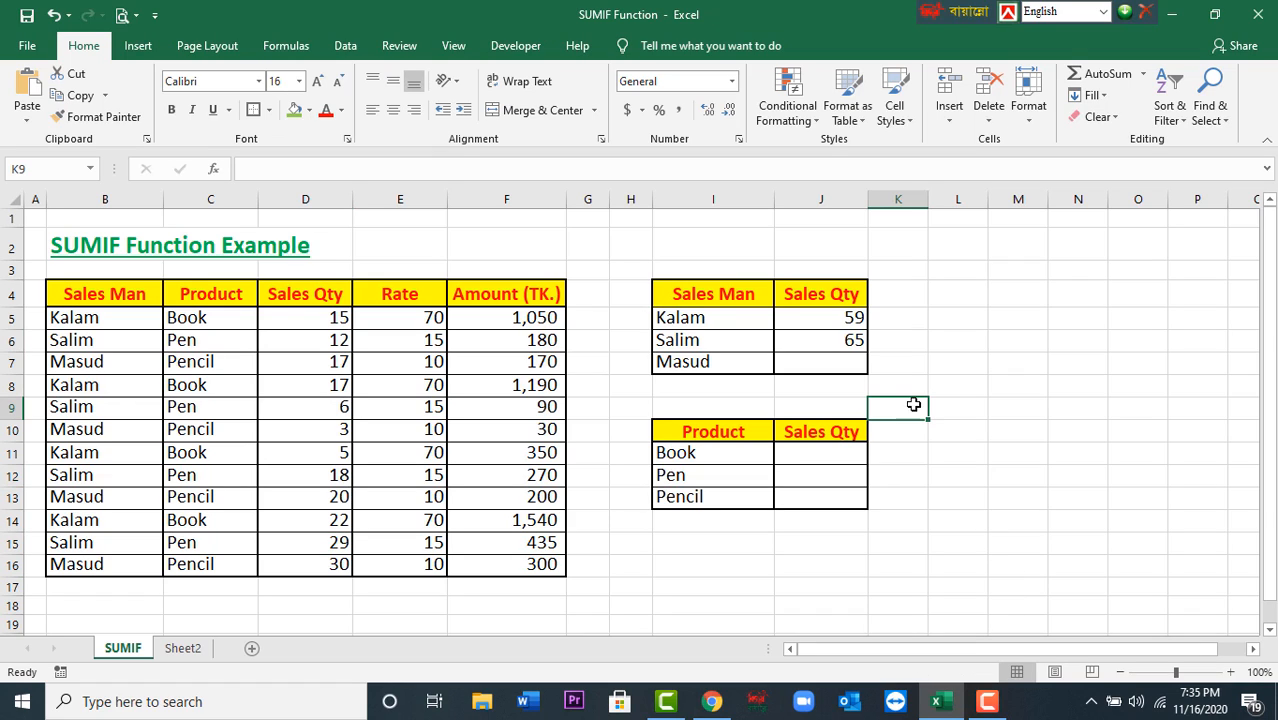
Enter =SUMIF(B4:D16,I7,D4:D16) in J7 to total the third salesman's sales quantity
left_click(826, 364)
type("=")
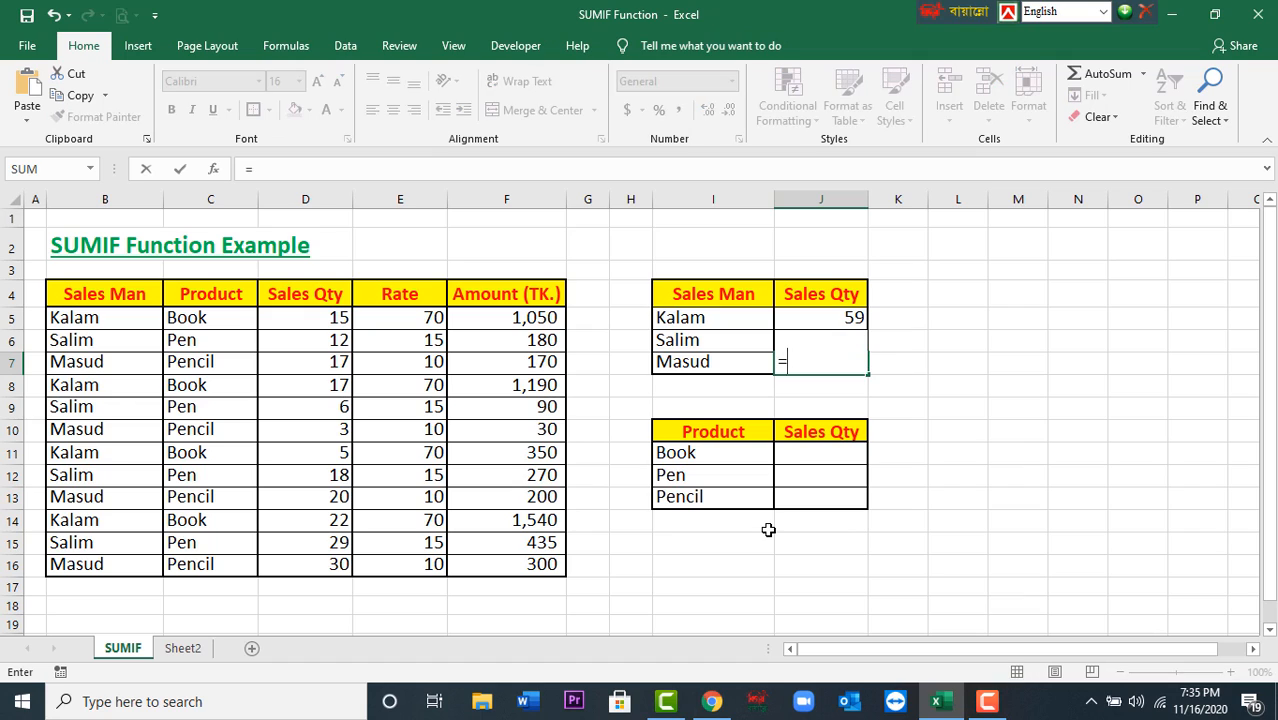
type("sumif")
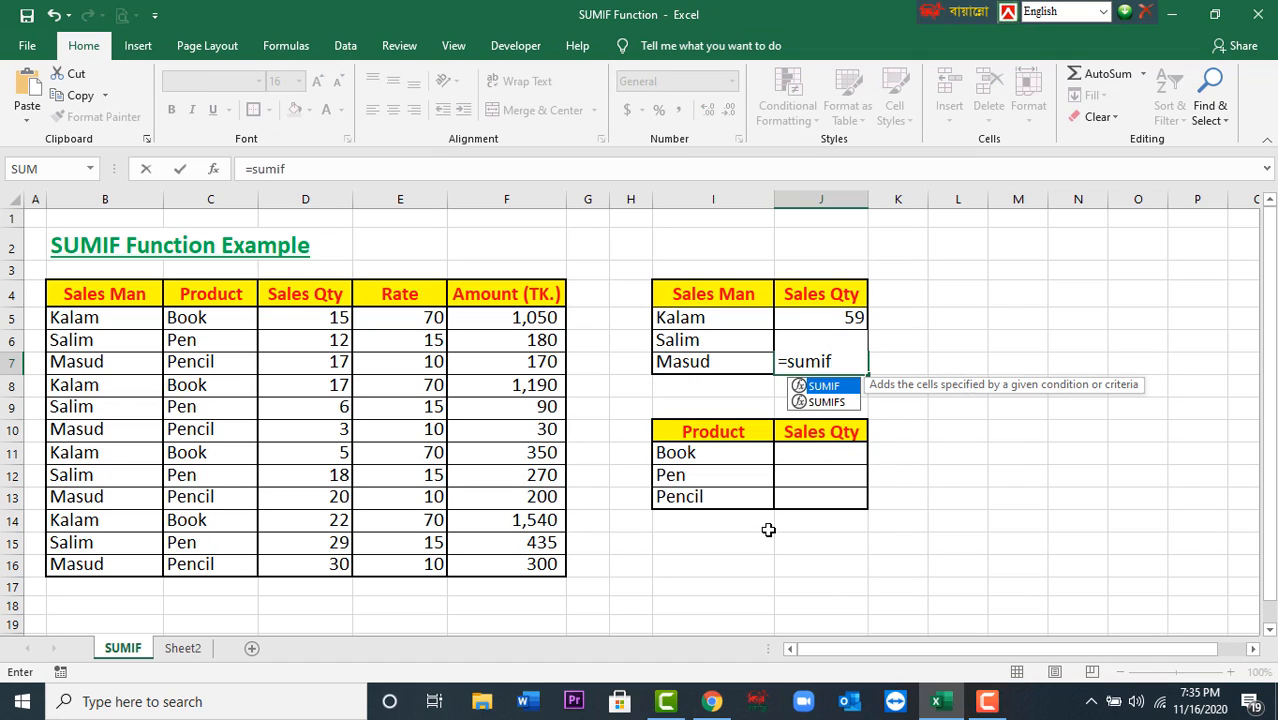
type("(")
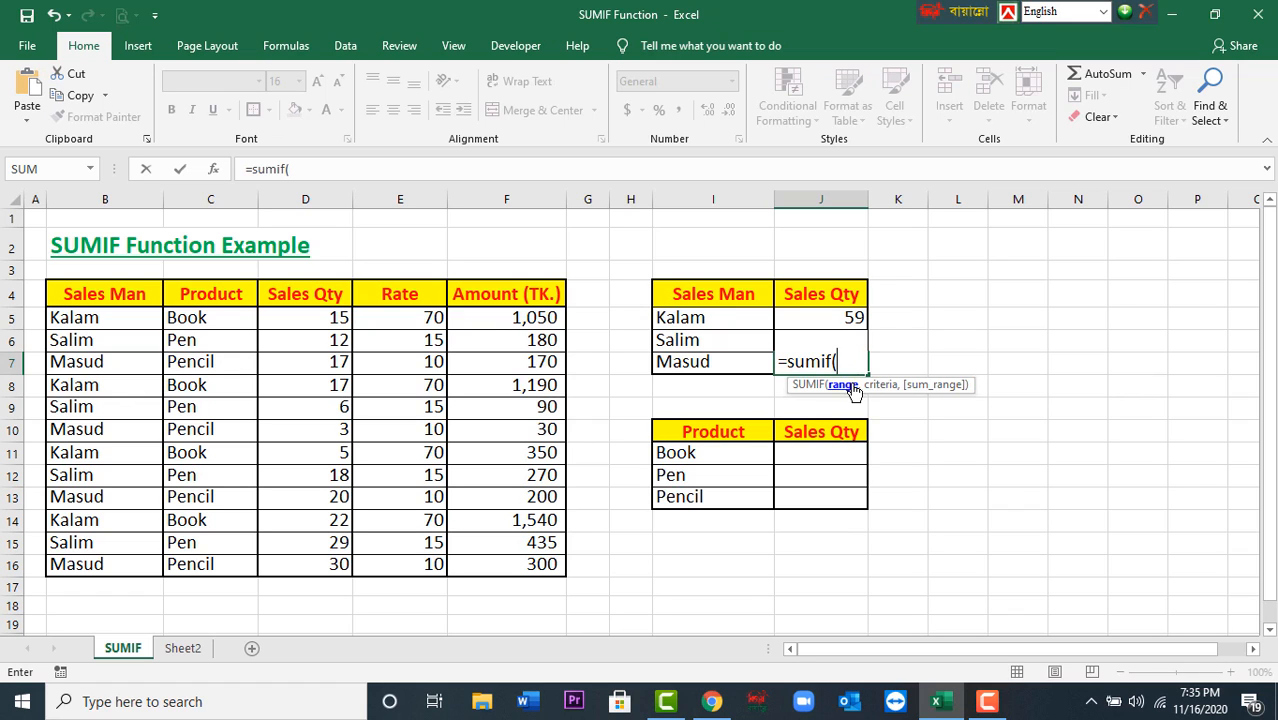
left_click_drag(55, 290, 496, 571)
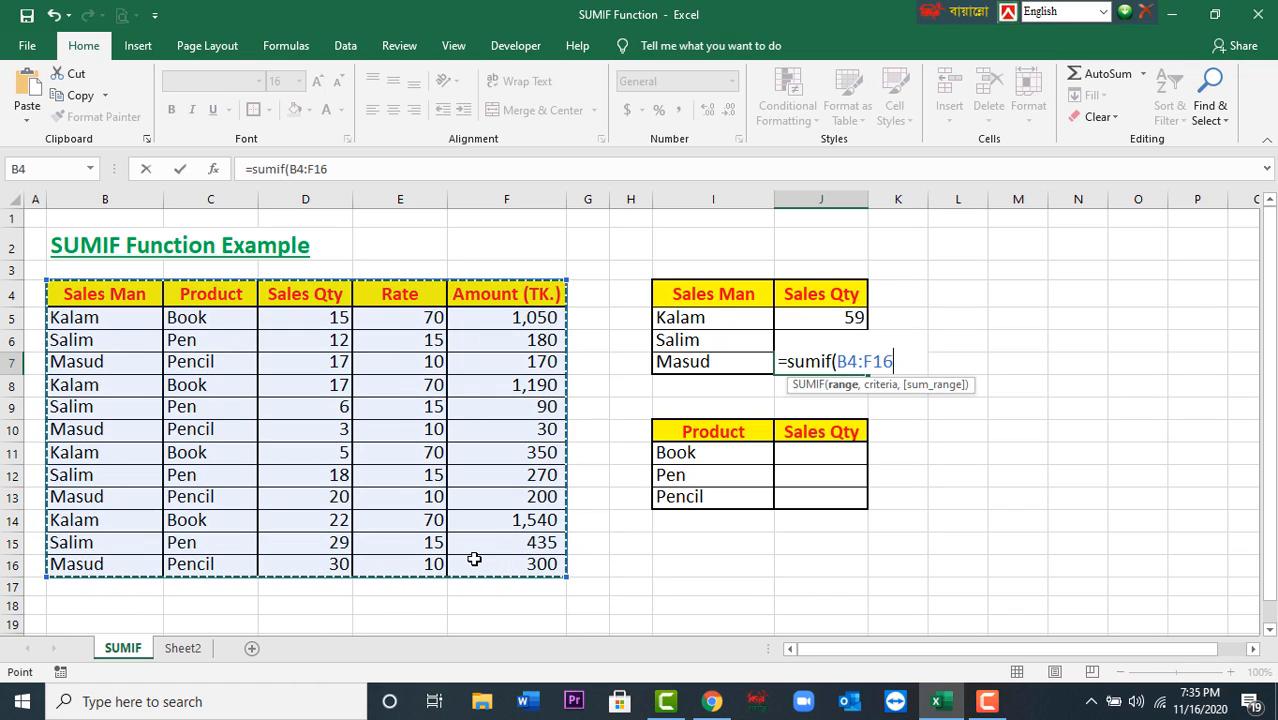
left_click(311, 405)
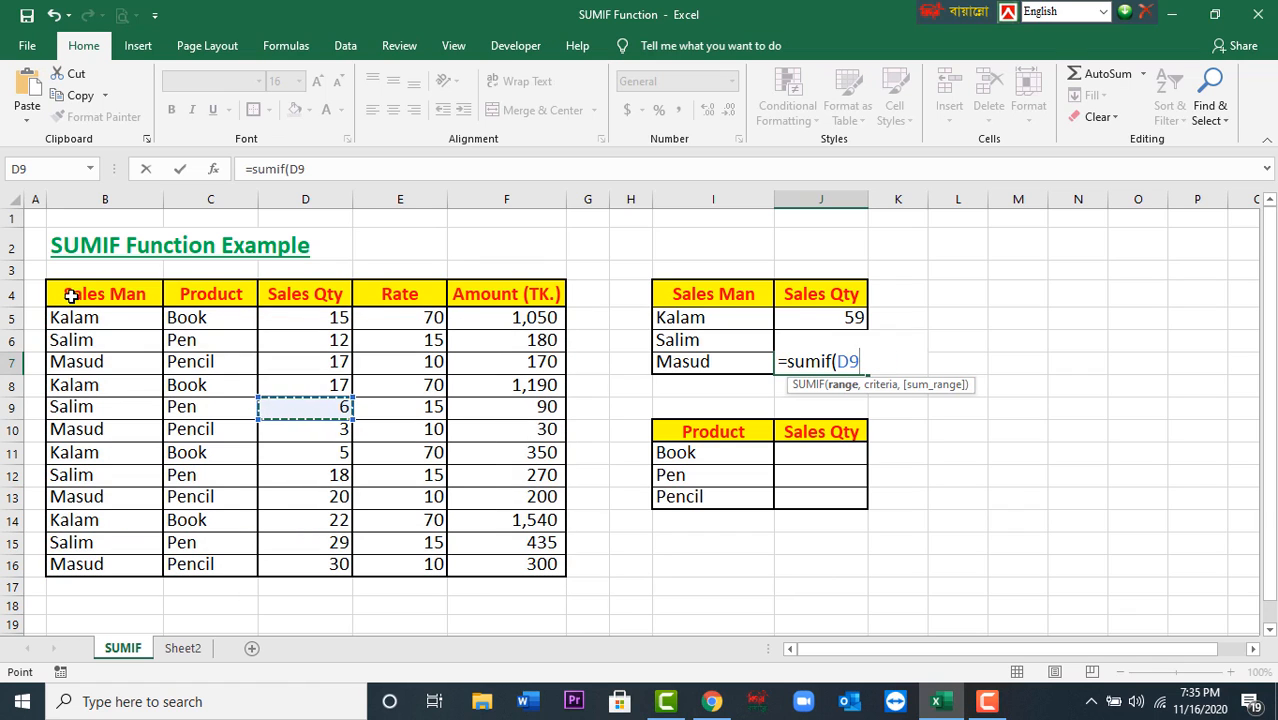
left_click_drag(68, 294, 302, 563)
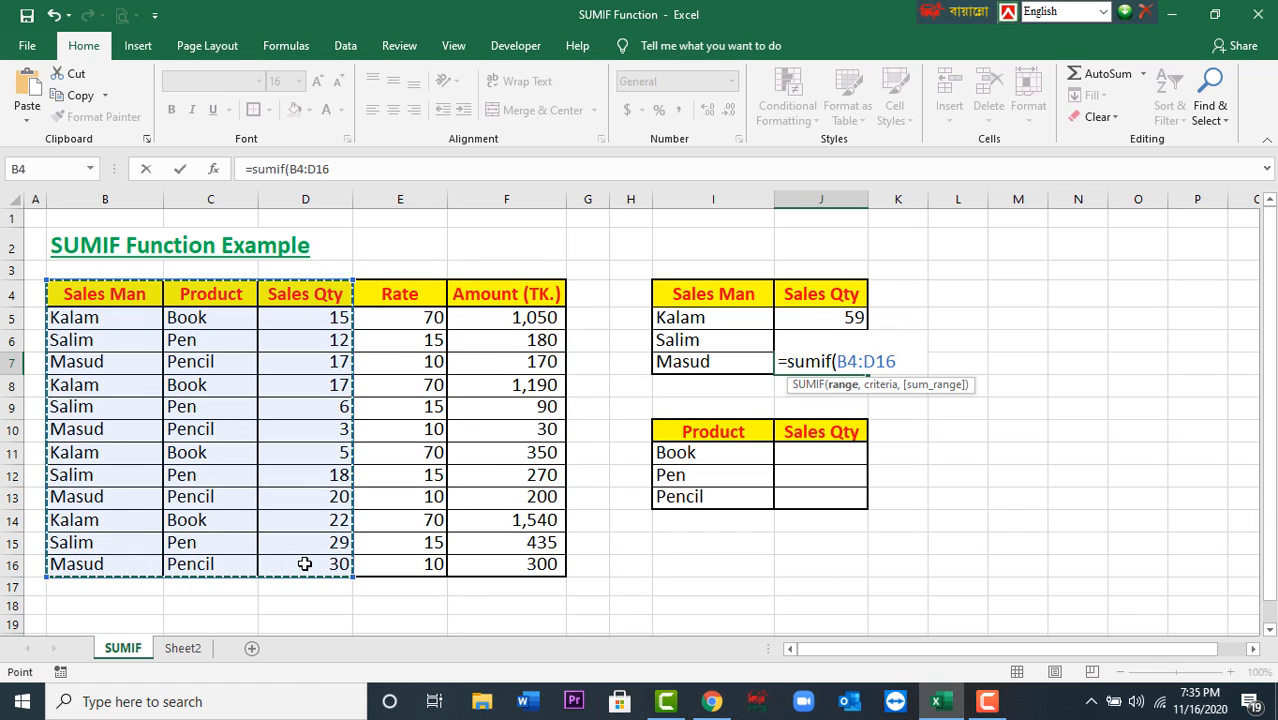
type(",")
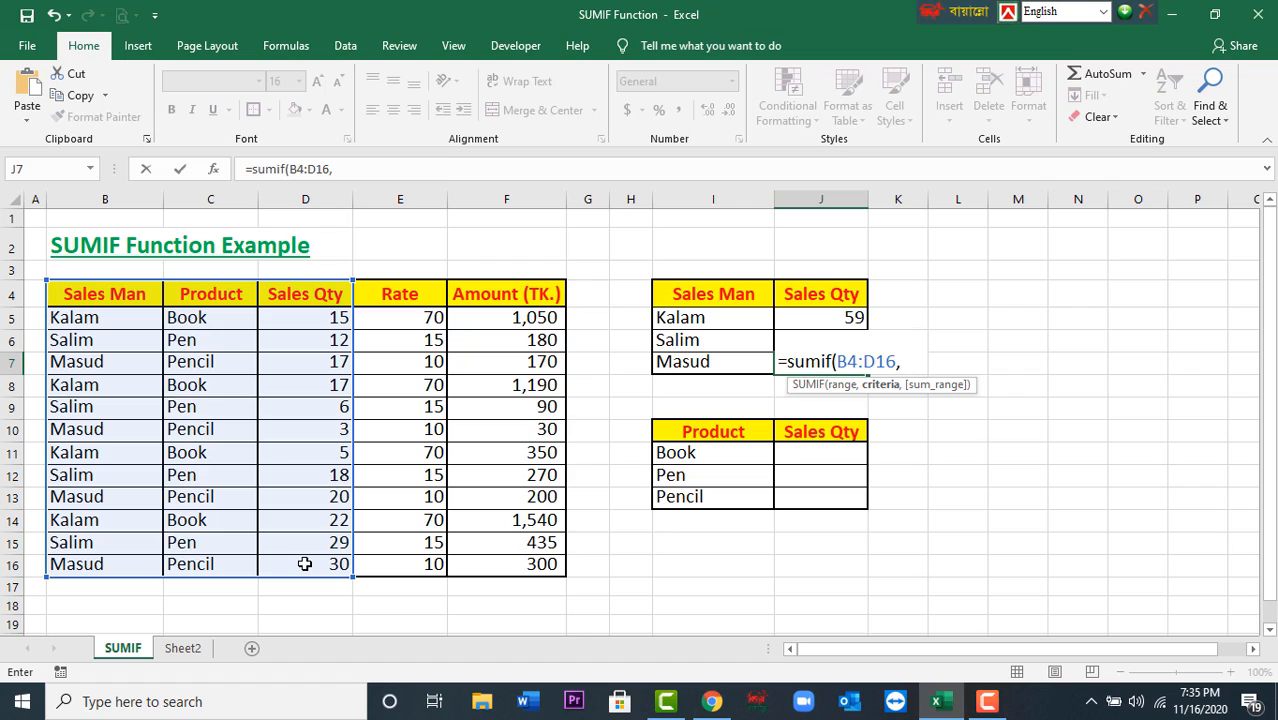
left_click(683, 364)
type(",")
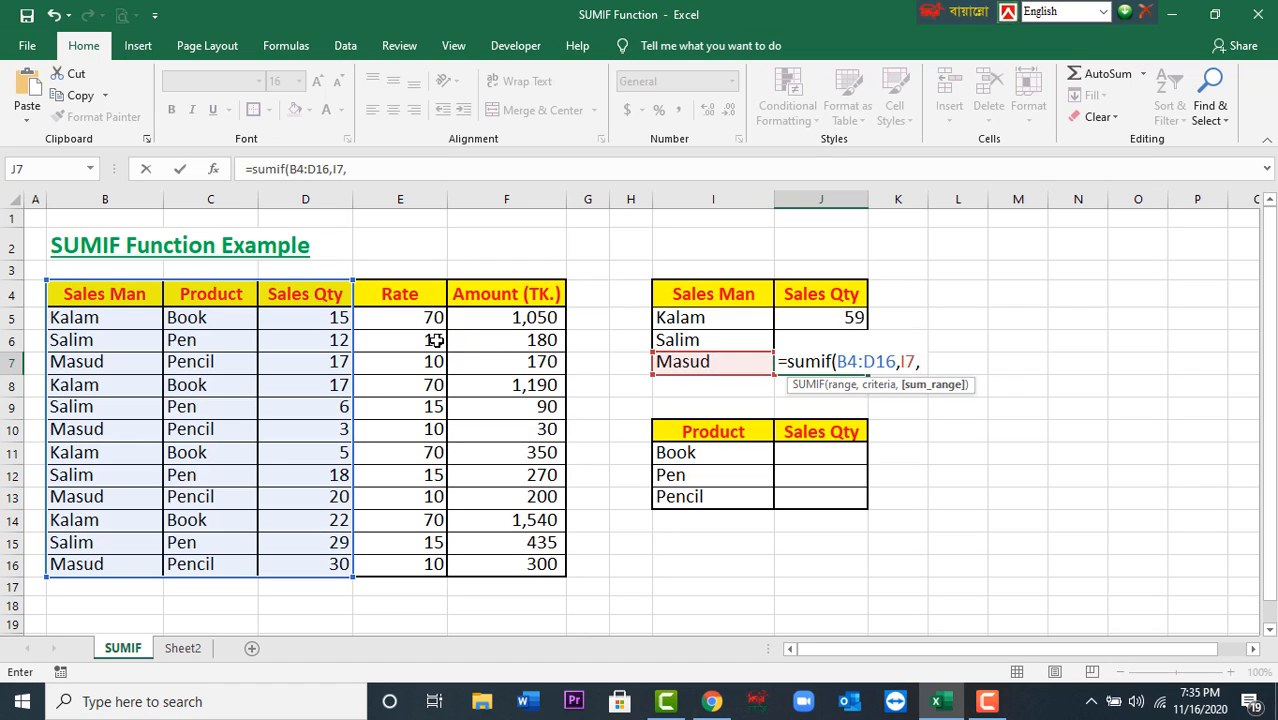
left_click_drag(305, 296, 300, 568)
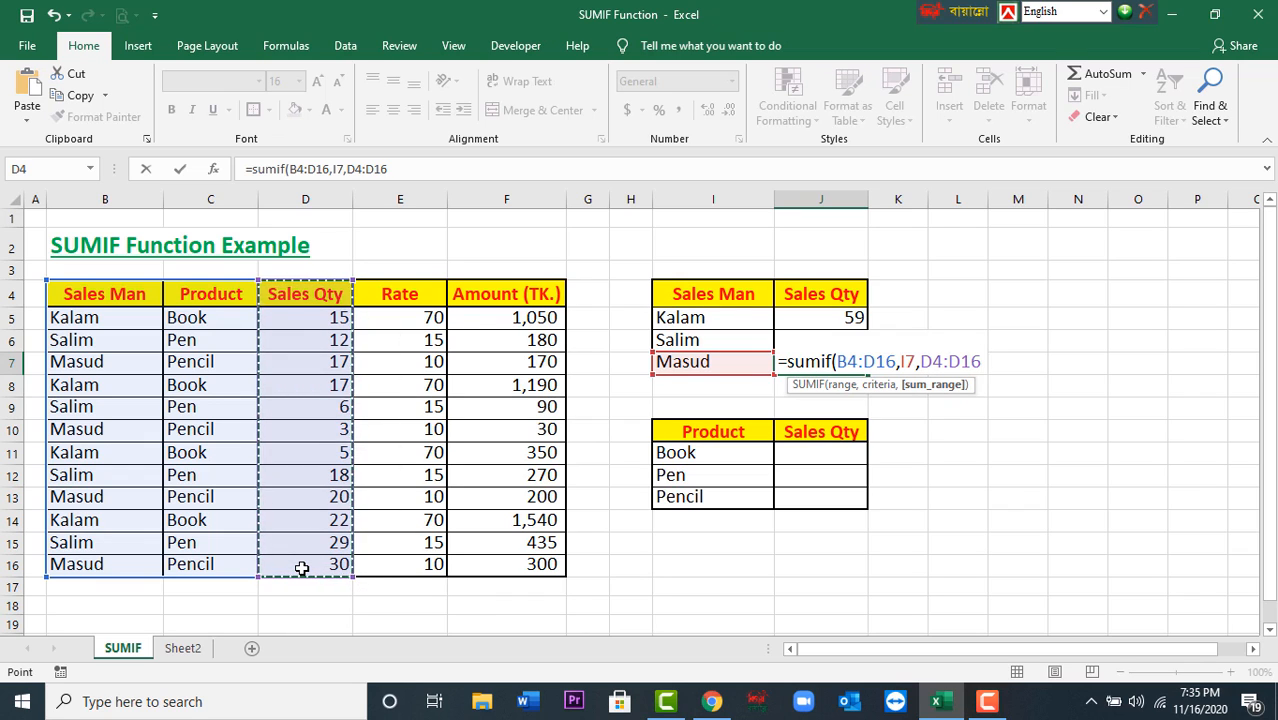
type(")")
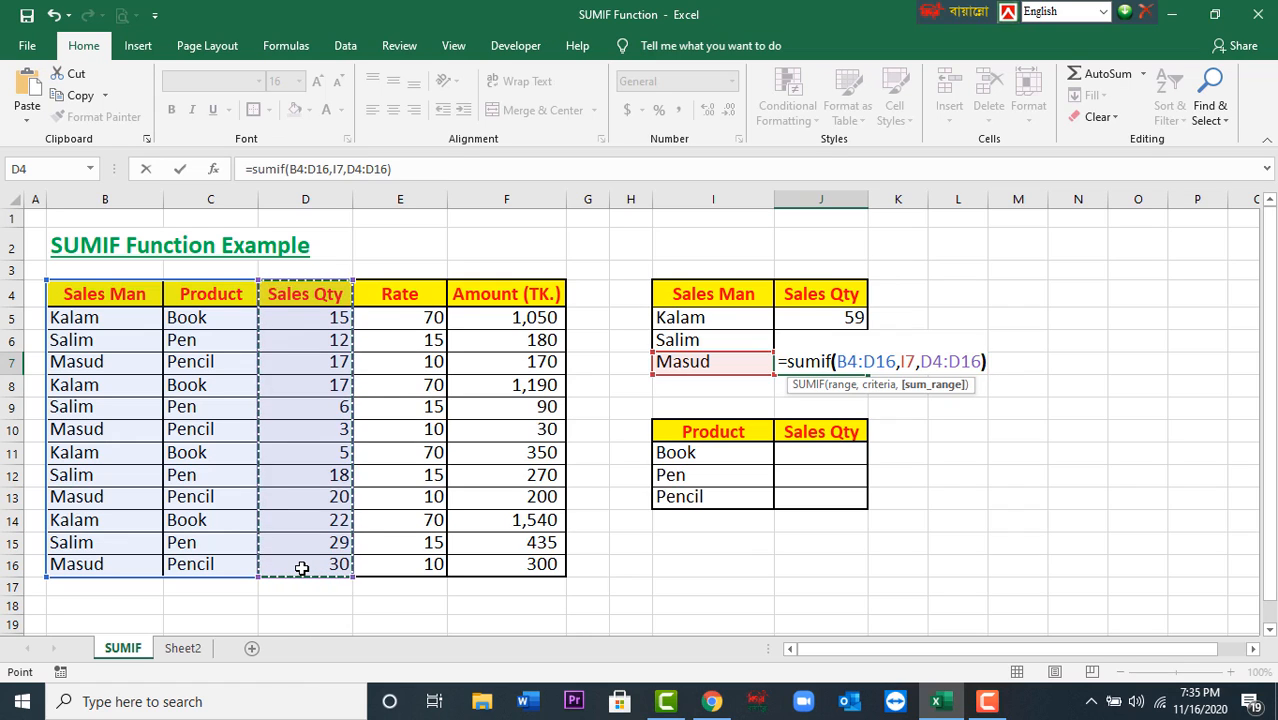
key("Return")
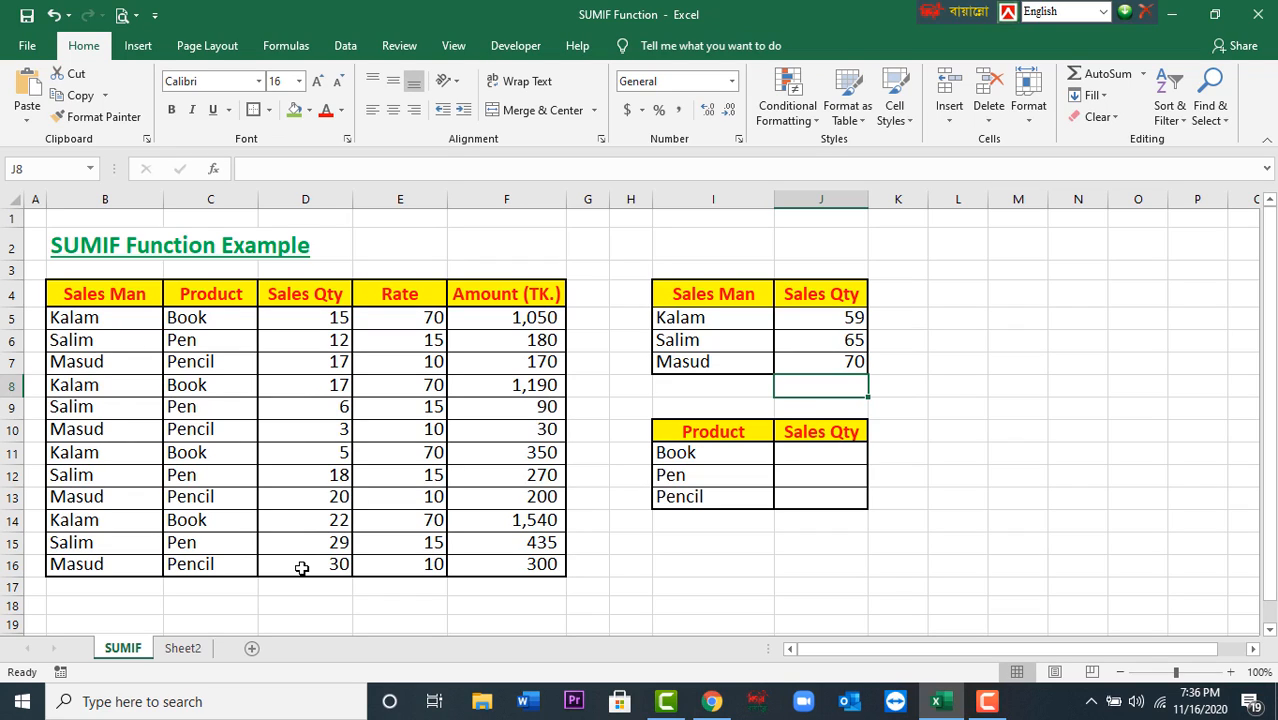
Examine the Sales Man and Sales Qty columns of the sales data against the criterion in I7
left_click(92, 292)
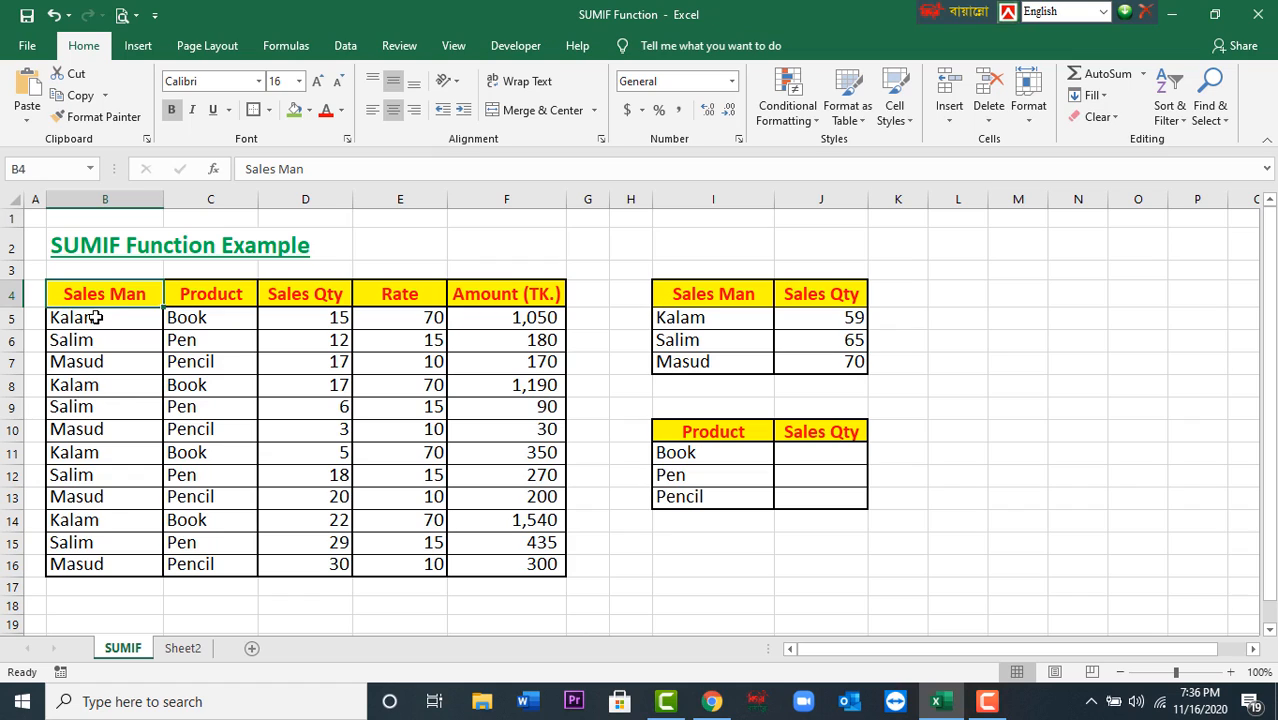
left_click(301, 296)
left_click(300, 320)
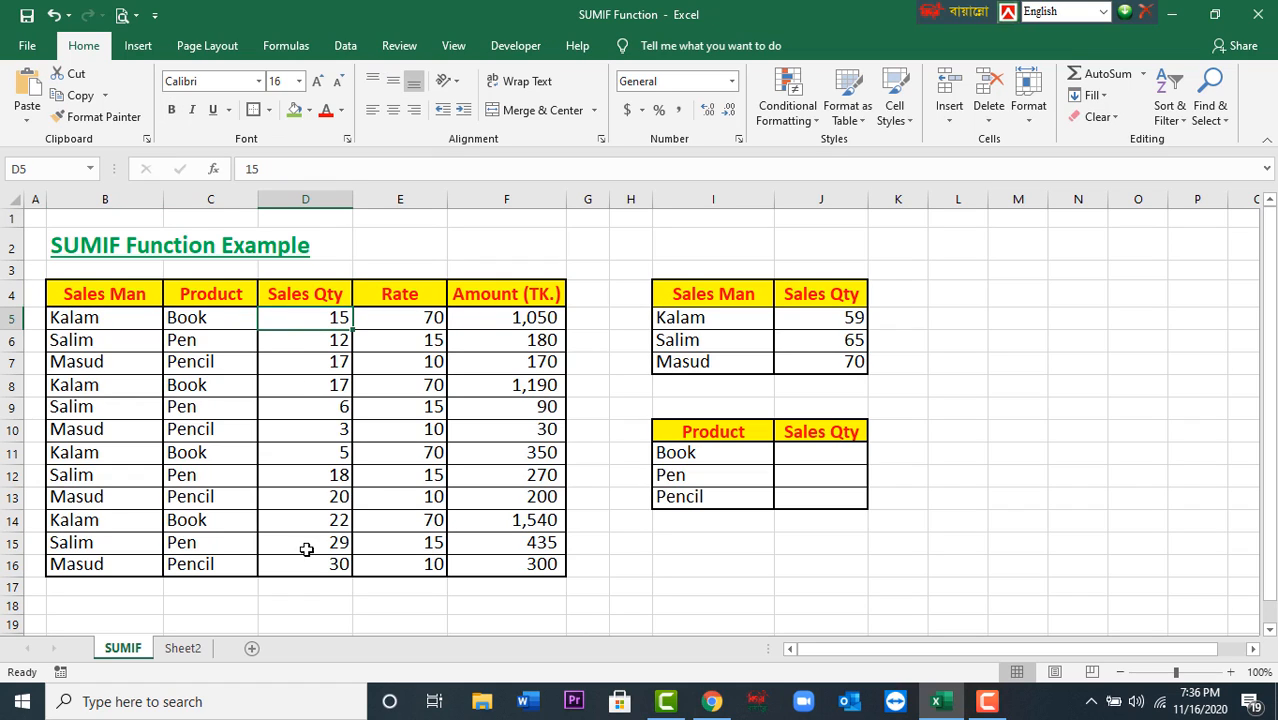
left_click(732, 363)
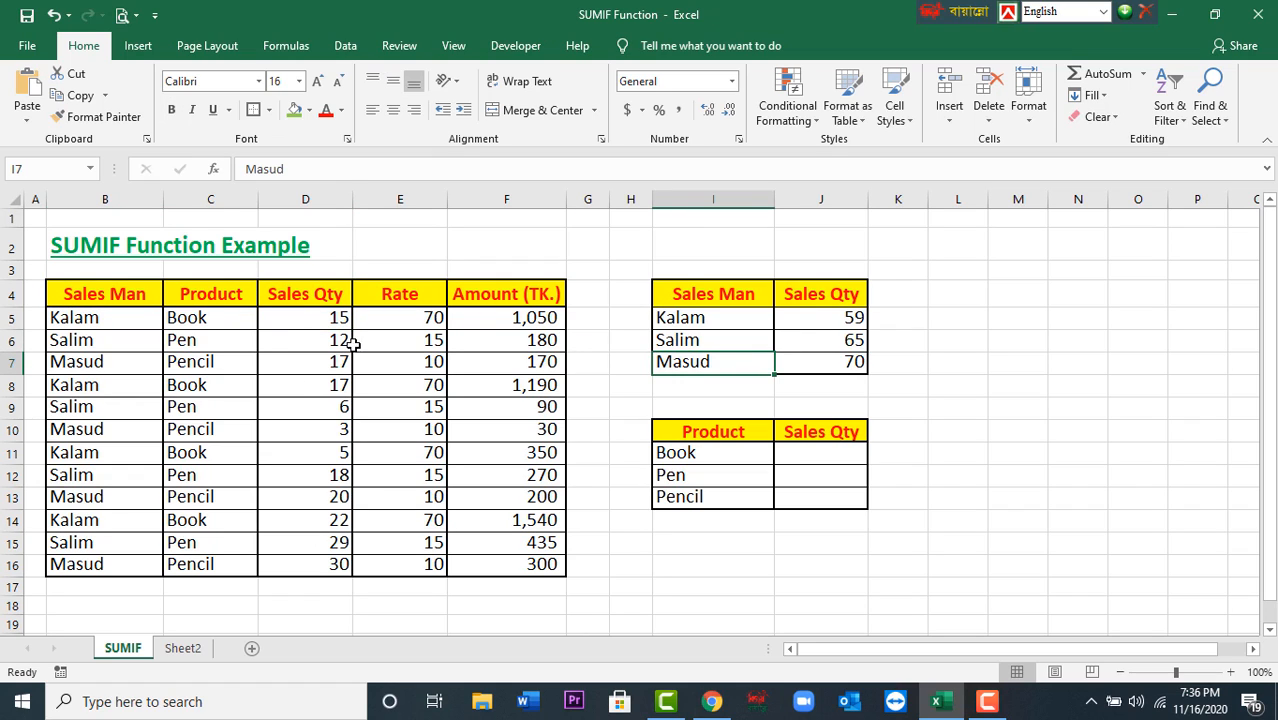
left_click(297, 317)
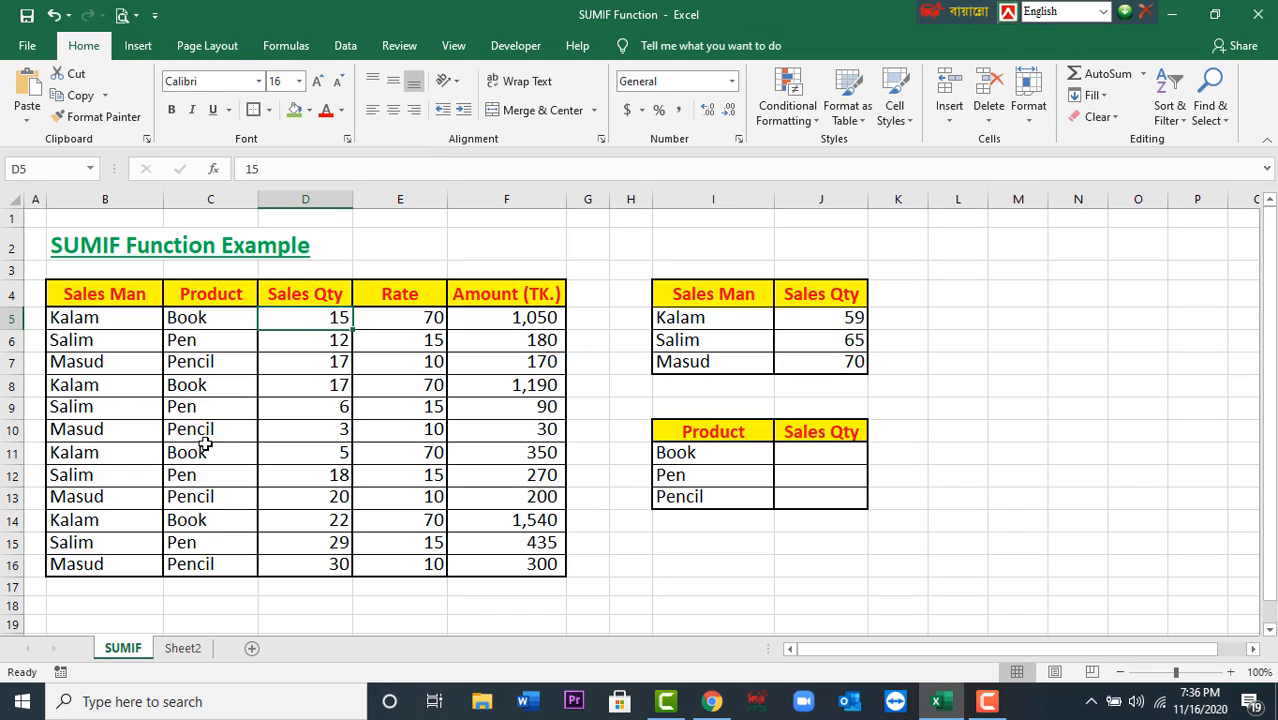
key("Down")
key("Down")
key("Down")
key("Down")
key("Down")
key("Down")
key("Down")
key("Down")
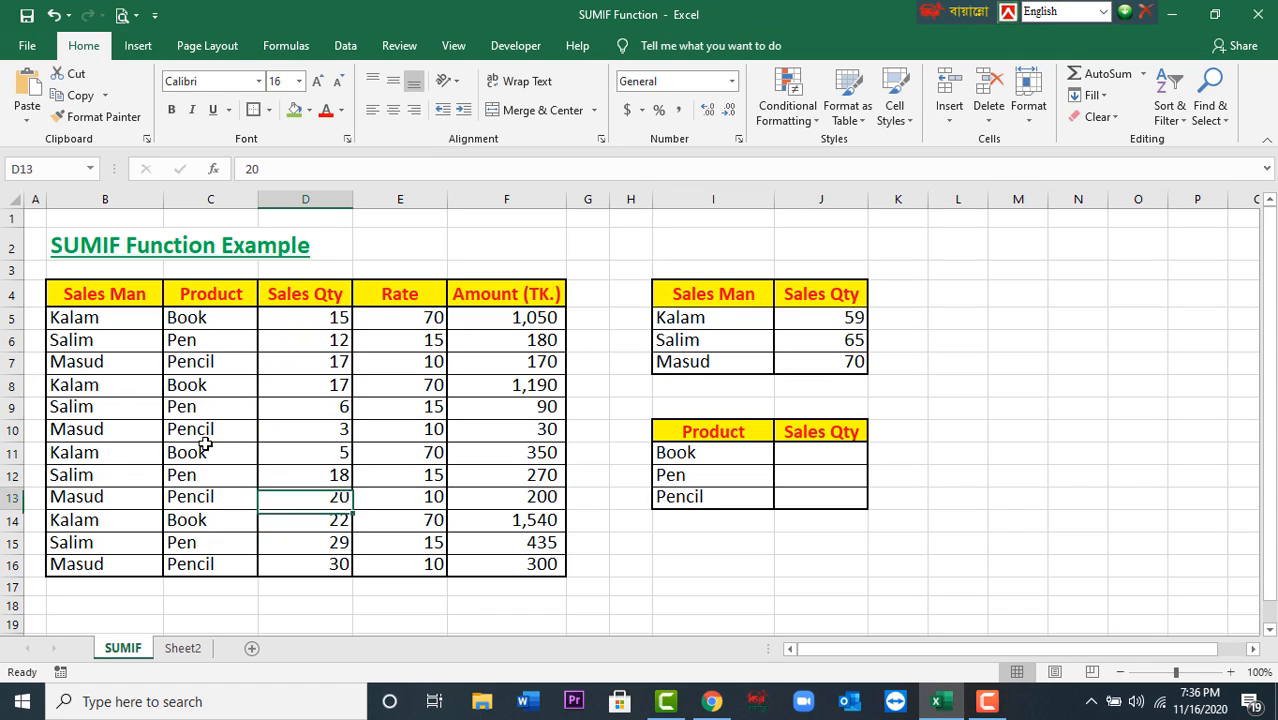
key("Up")
key("Up")
key("Up")
key("Up")
key("Up")
key("Up")
key("Up")
key("Up")
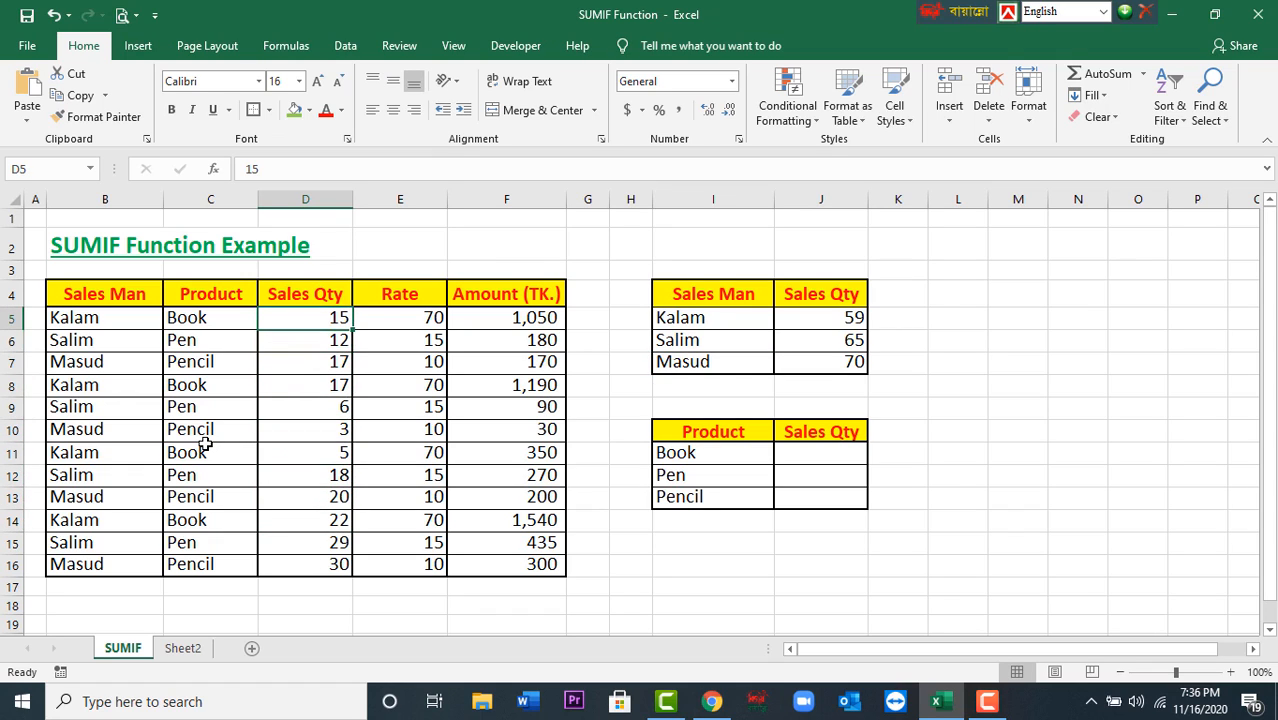
key("Down")
key("Down")
key("Down")
key("Down")
key("Down")
key("Down")
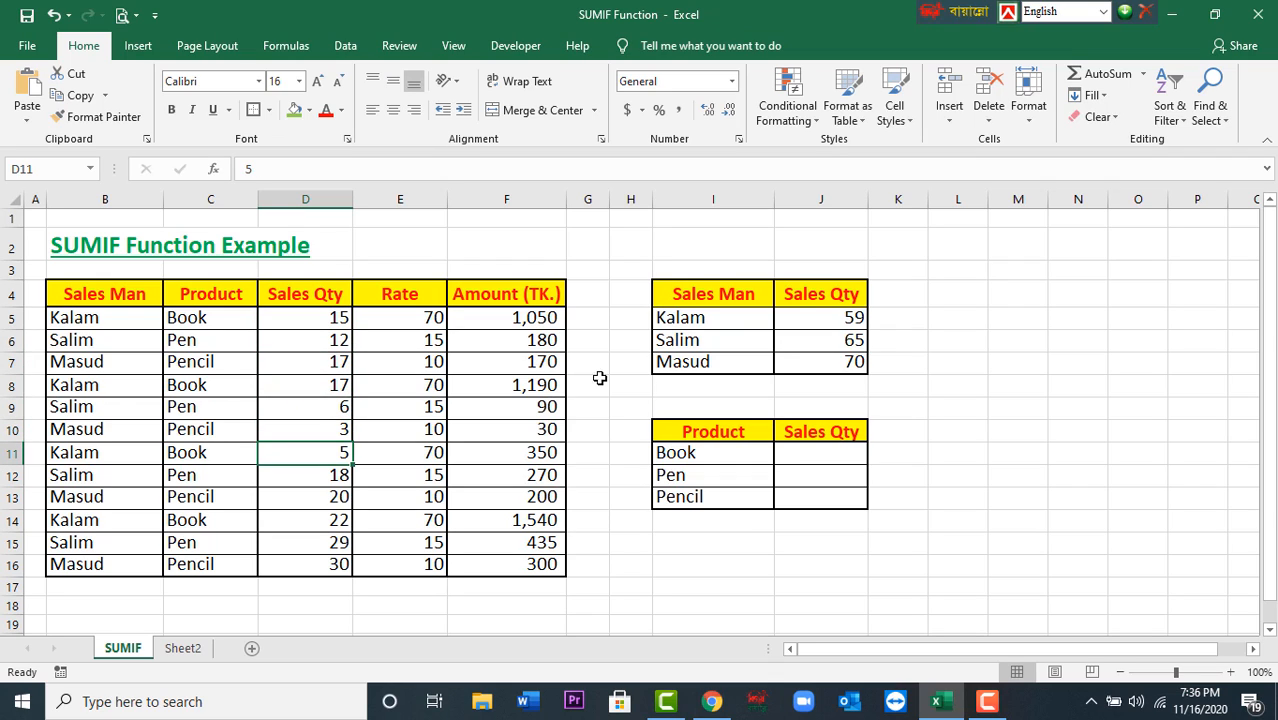
Review the SUMIF formula in J7 against its criterion cell and the salesman and quantity cells it draws on
left_click(807, 362)
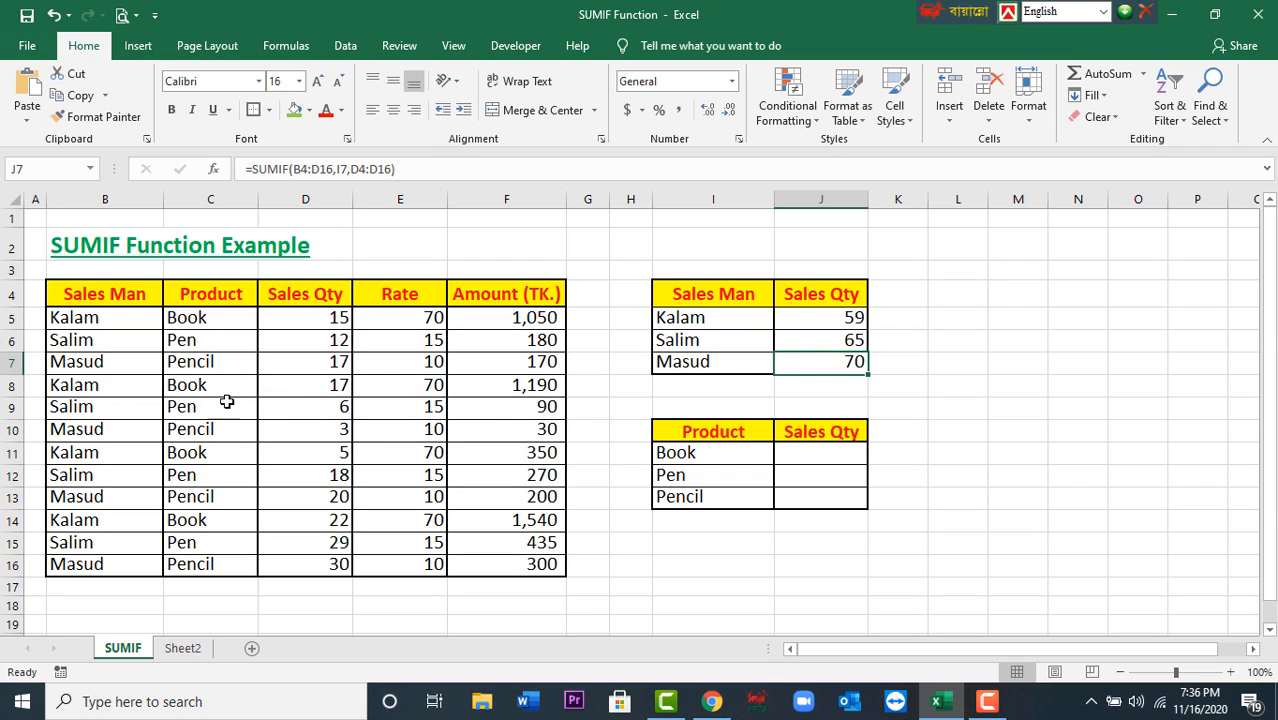
left_click(59, 386)
left_click(290, 390)
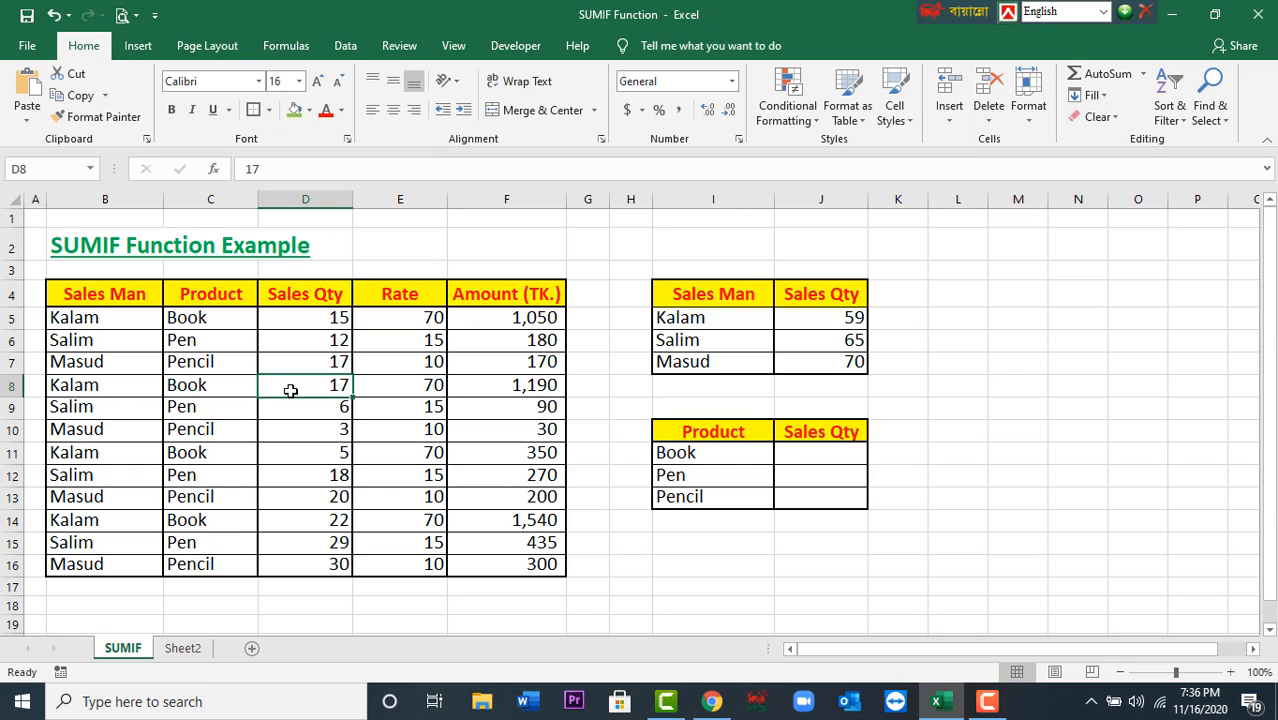
left_click(836, 358)
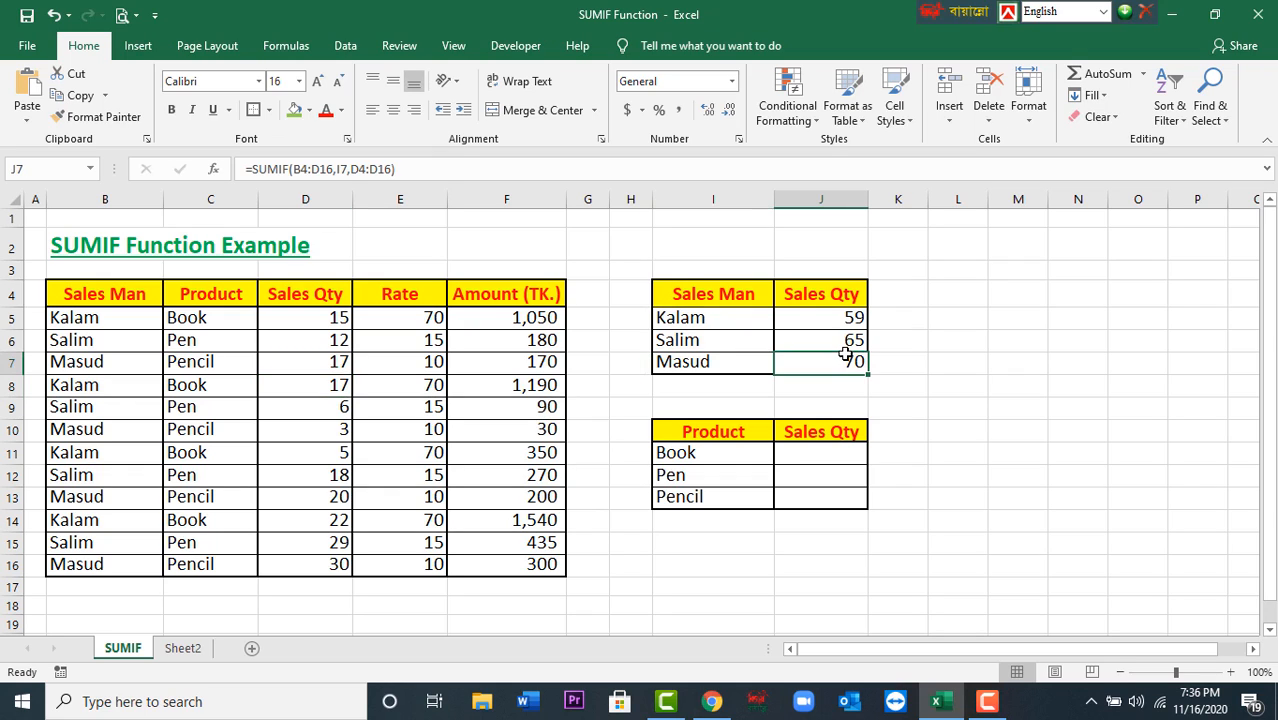
left_click(728, 362)
left_click(72, 291)
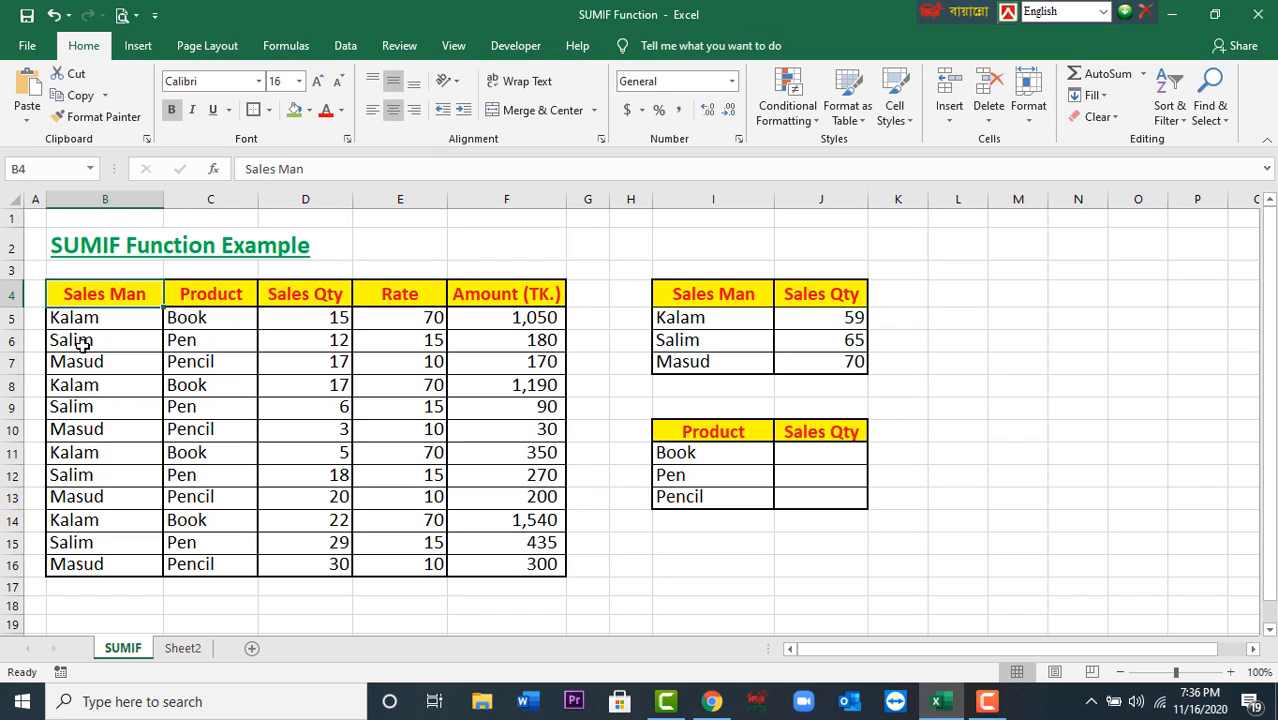
left_click(82, 320)
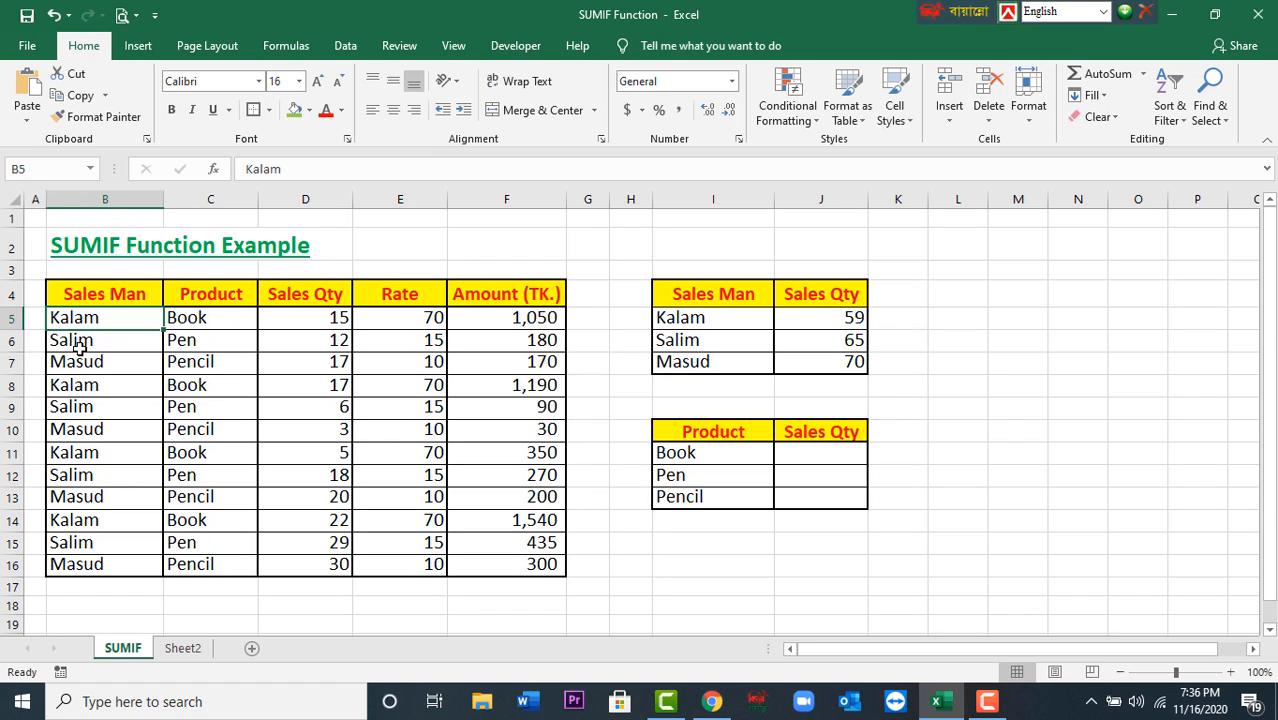
left_click(308, 315)
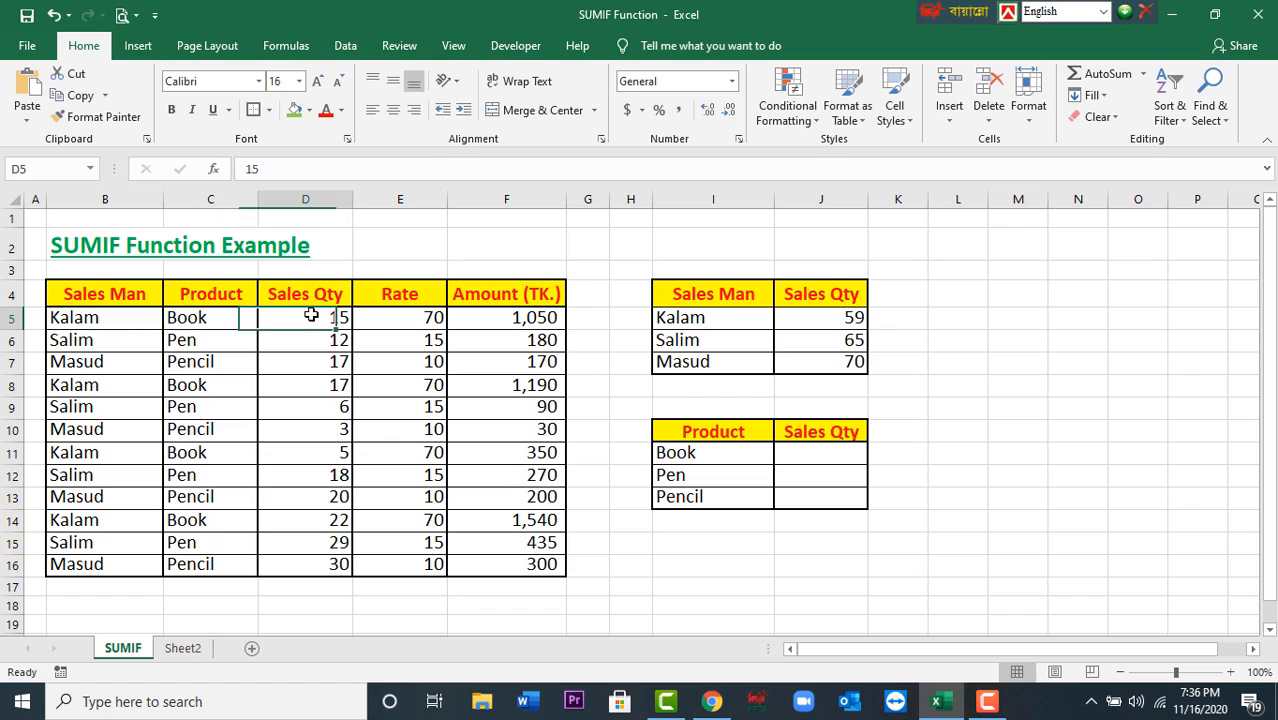
left_click(309, 292)
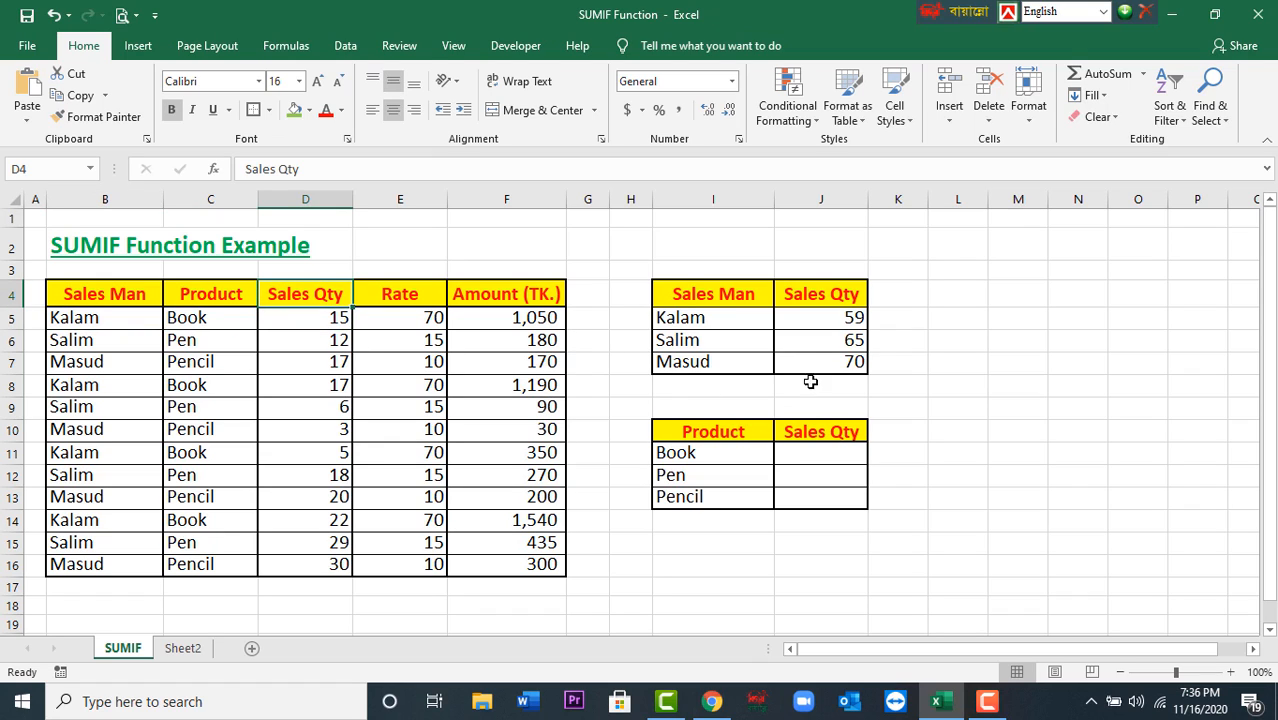
left_click(825, 346)
Compare the product names in I11:I13 with the Product column, and review the salesman formula in J5
left_click(718, 475)
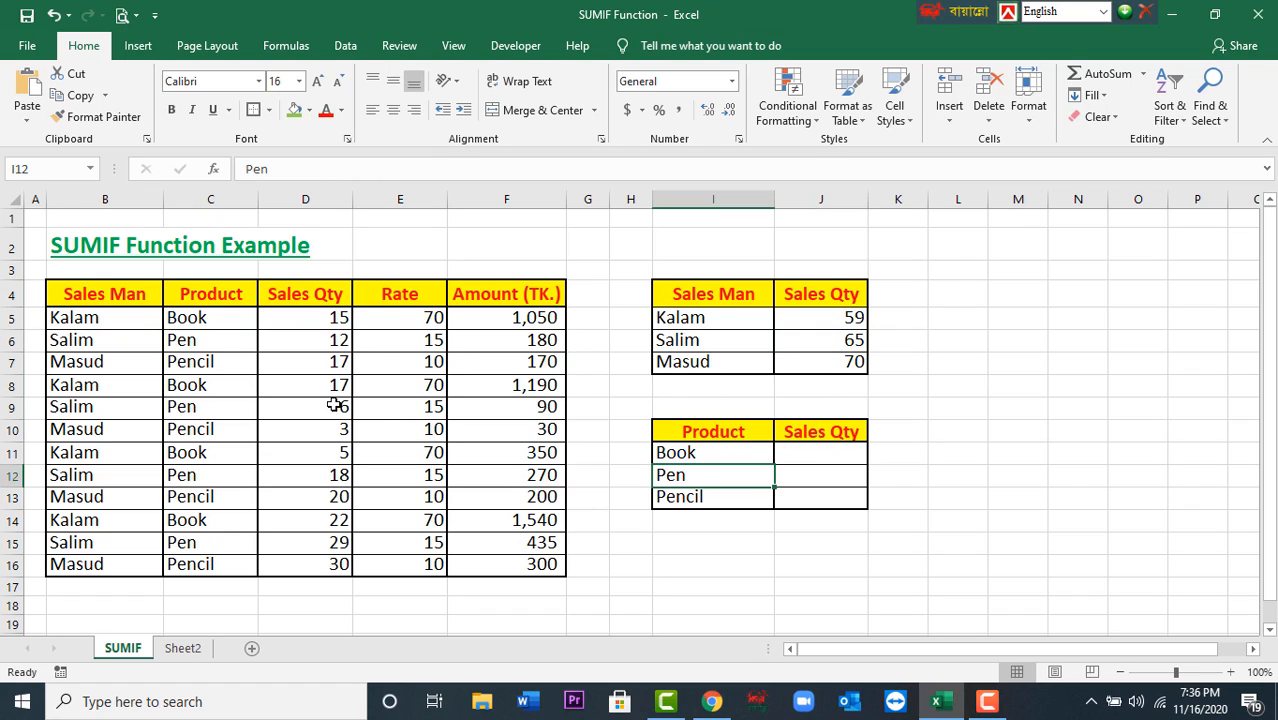
left_click(813, 479)
left_click(207, 322)
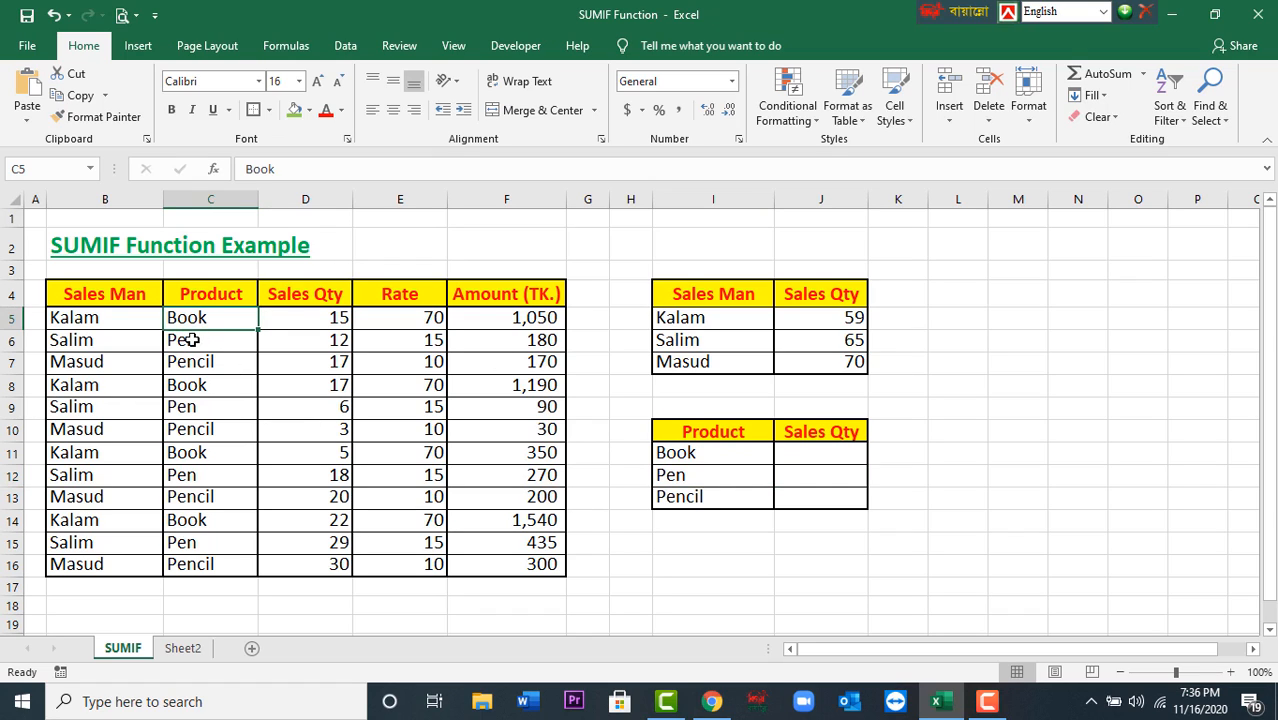
left_click(185, 362)
left_click(693, 452)
left_click(725, 476)
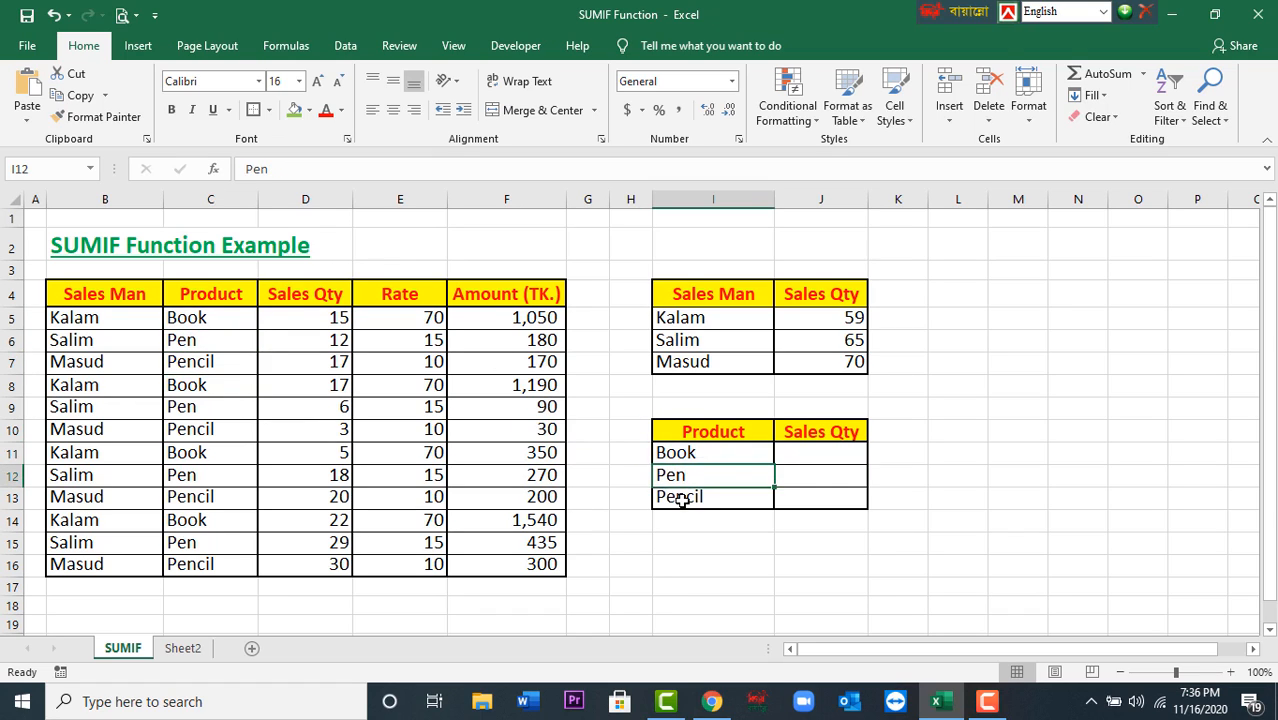
left_click(680, 498)
left_click(828, 316)
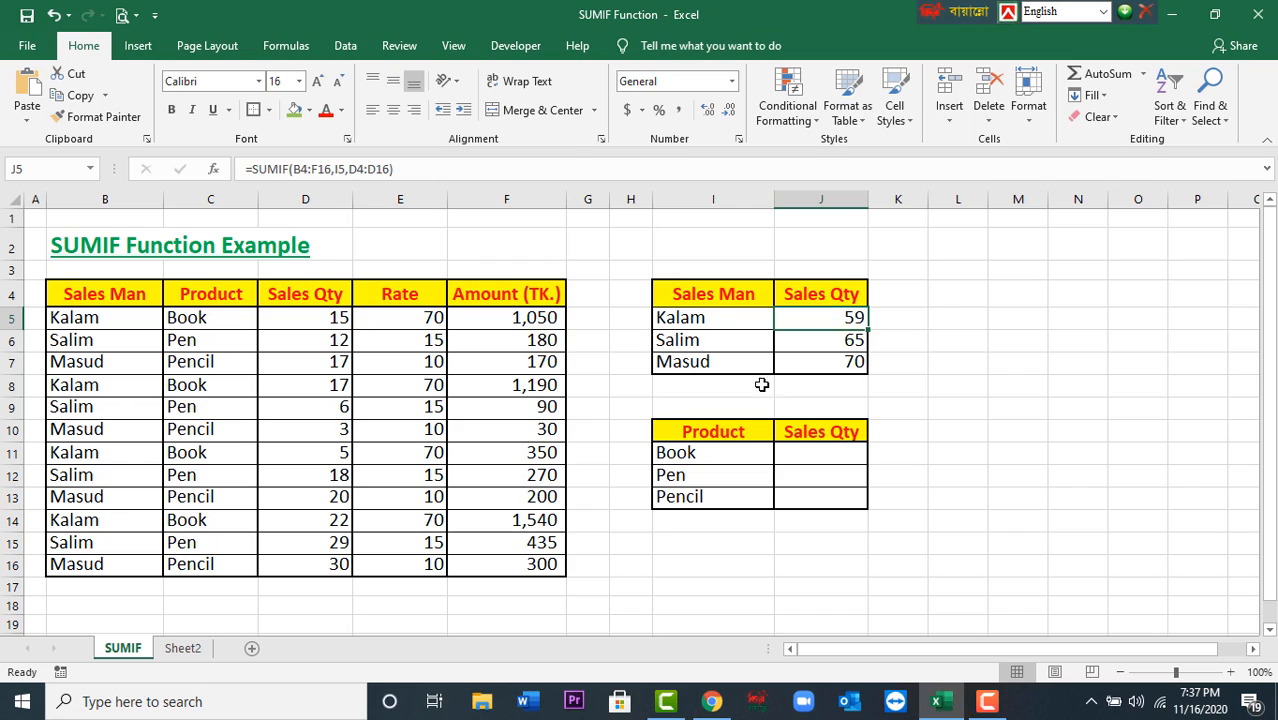
Enter =SUMIF(C4:D16,I11,D4:D16) in J11 to total the sales quantity for Book
left_click(802, 463)
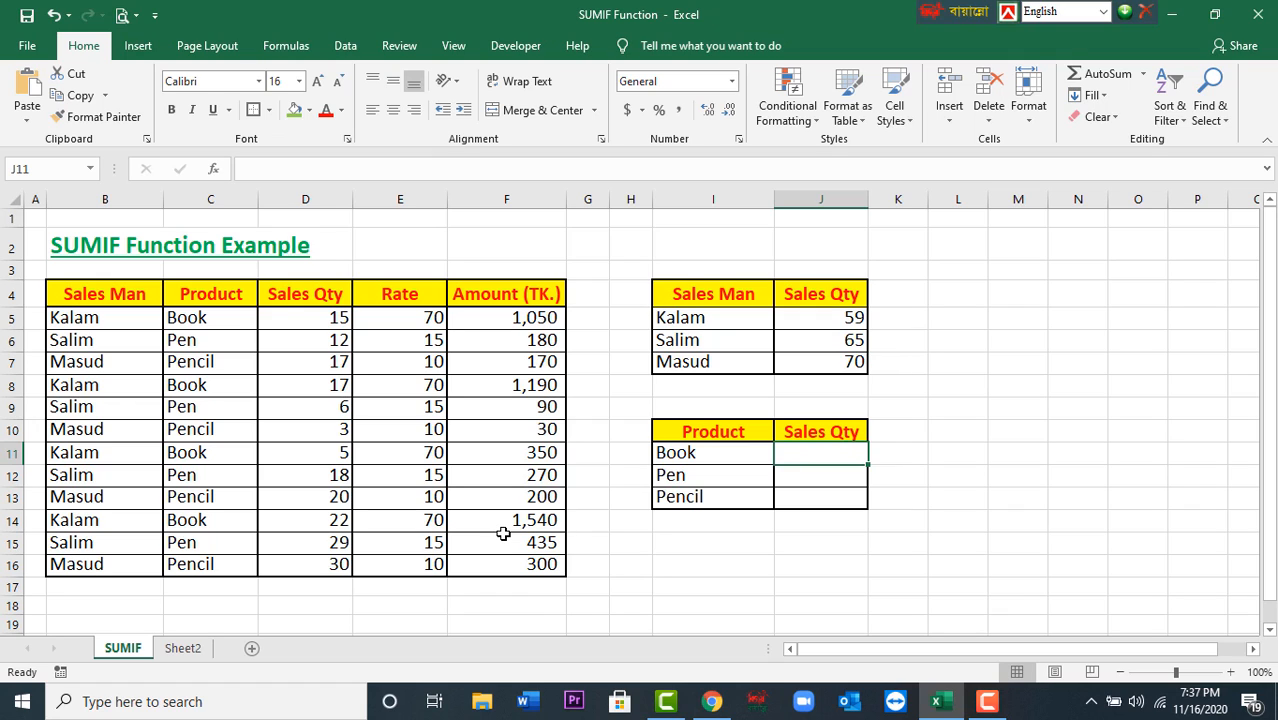
type("=sum")
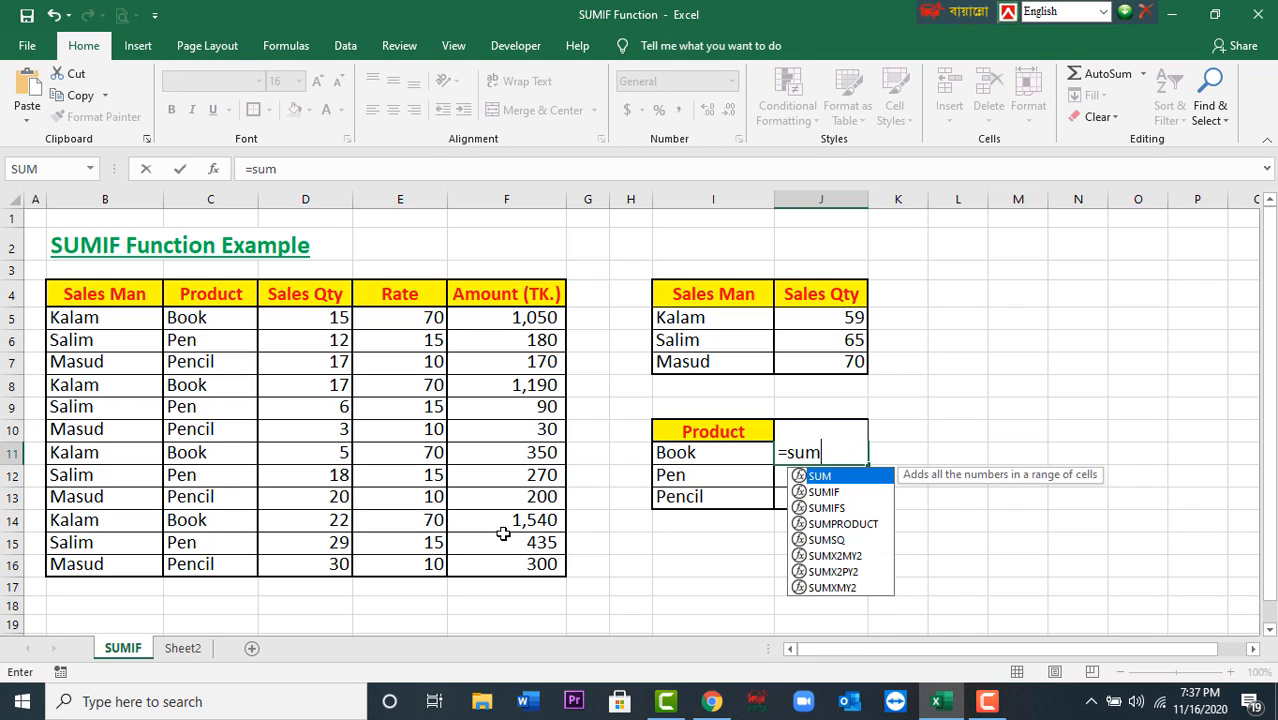
type("if(")
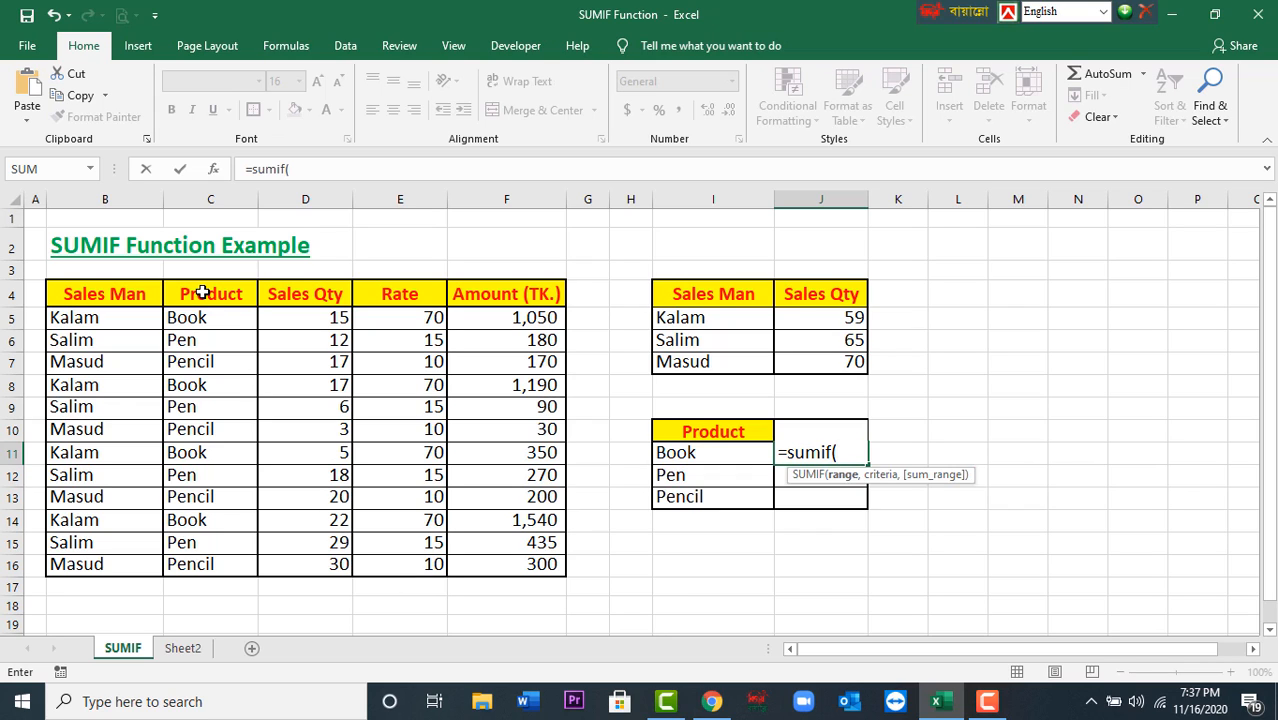
left_click_drag(202, 292, 285, 559)
type(",")
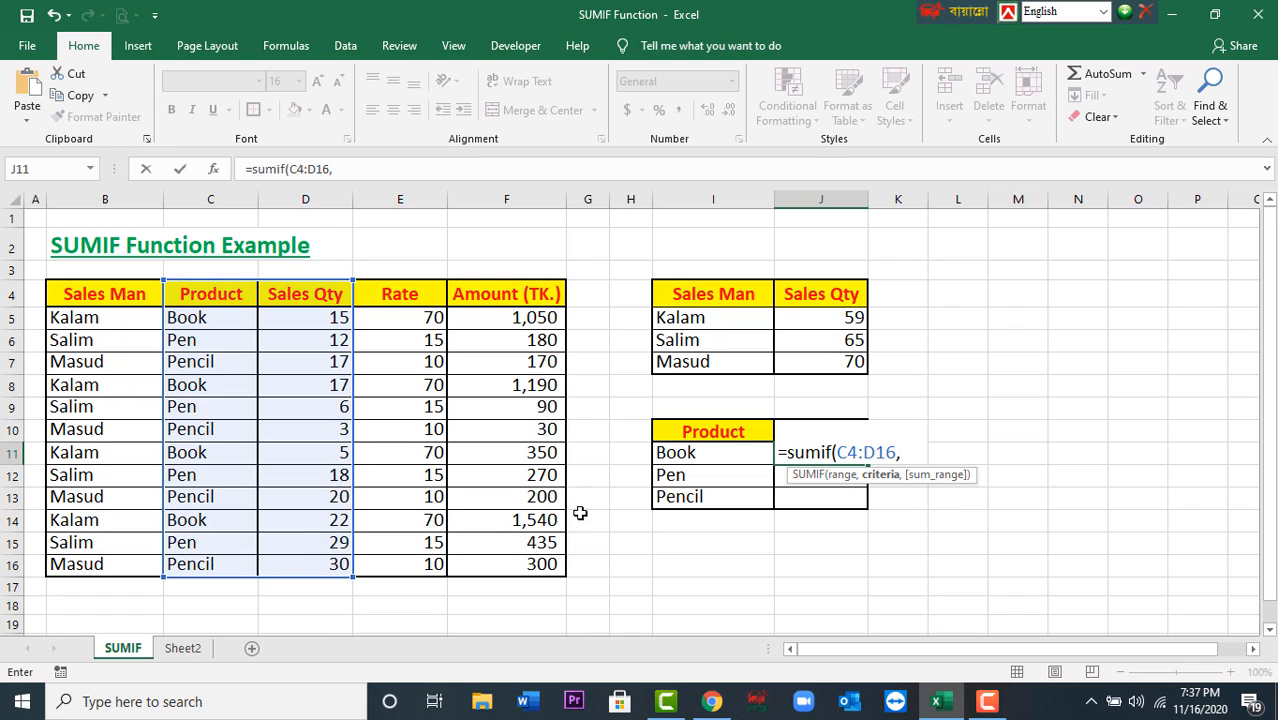
left_click(676, 458)
type(",")
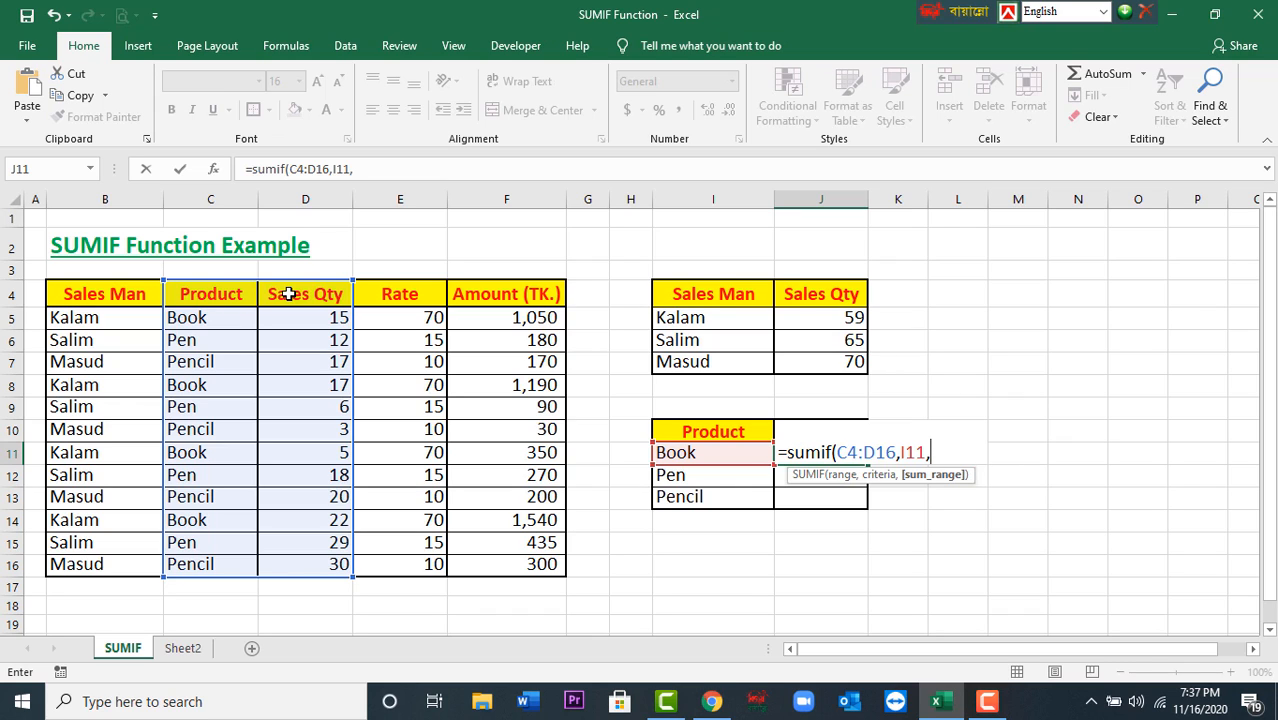
left_click_drag(288, 294, 293, 566)
key("Return")
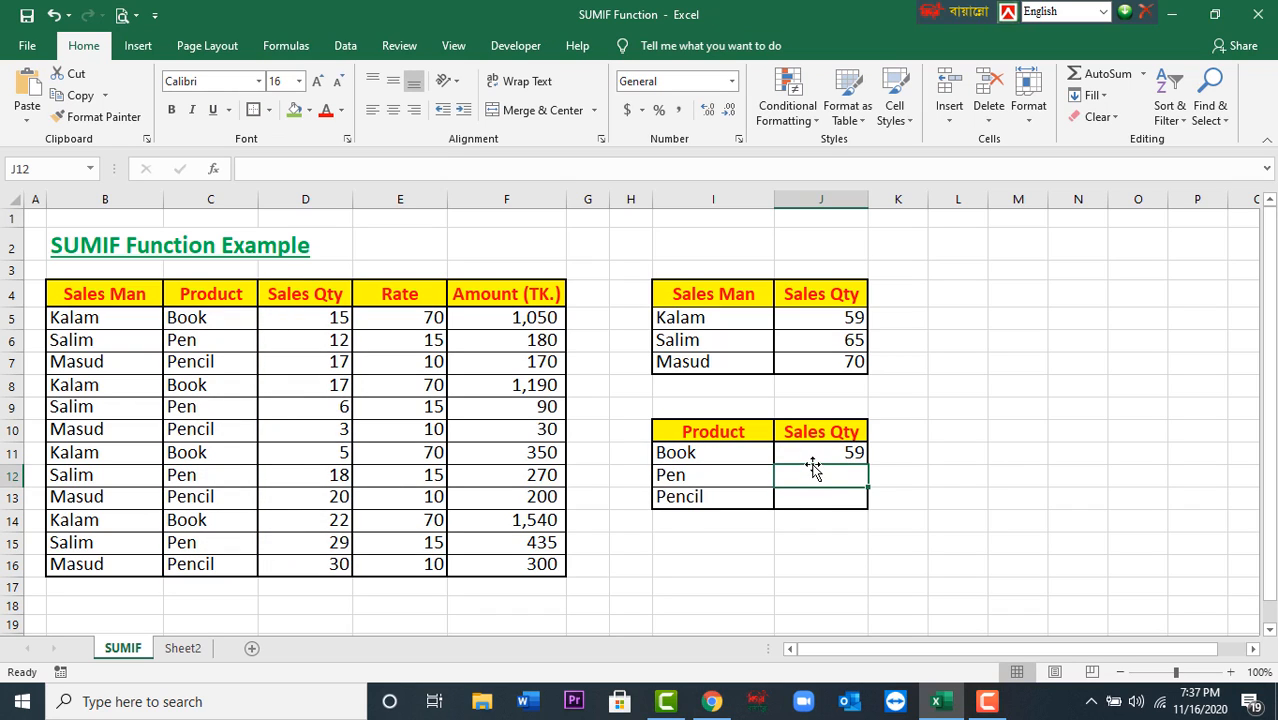
Enter =SUMIF(C4:D16,I12,D4:D16) in J12 to total the sales quantity for Pen
type("=")
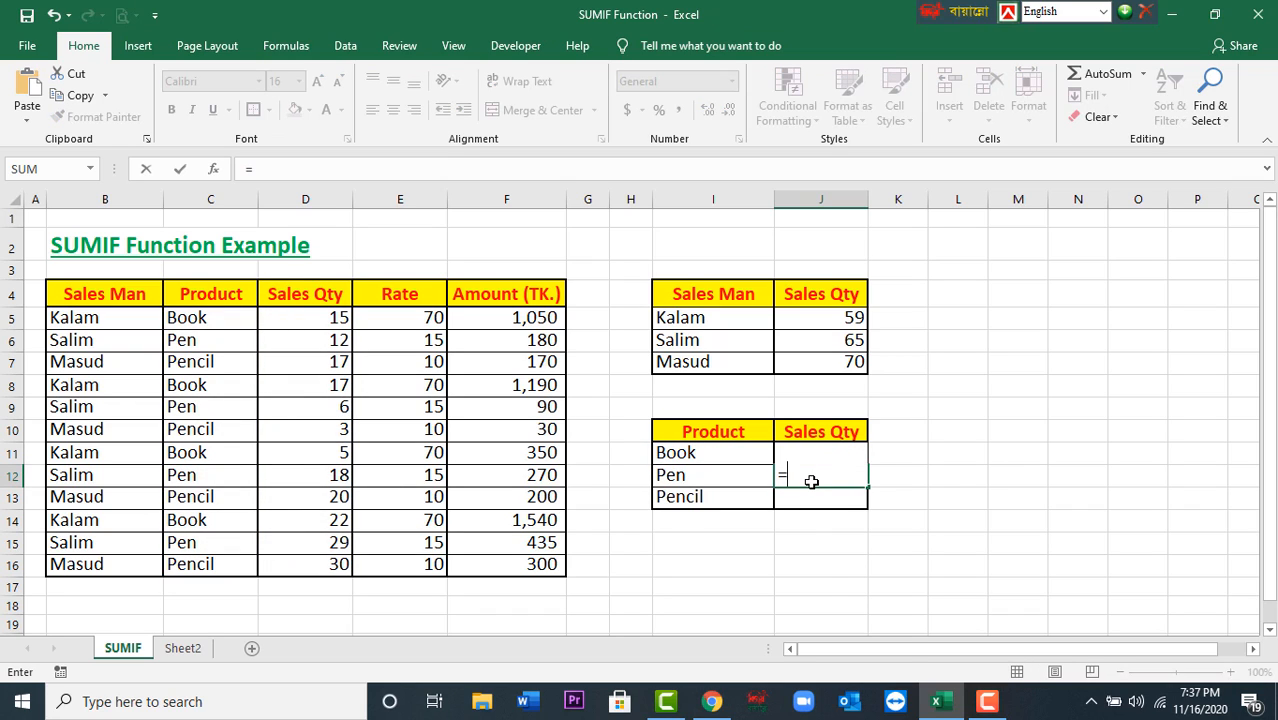
type("sumif")
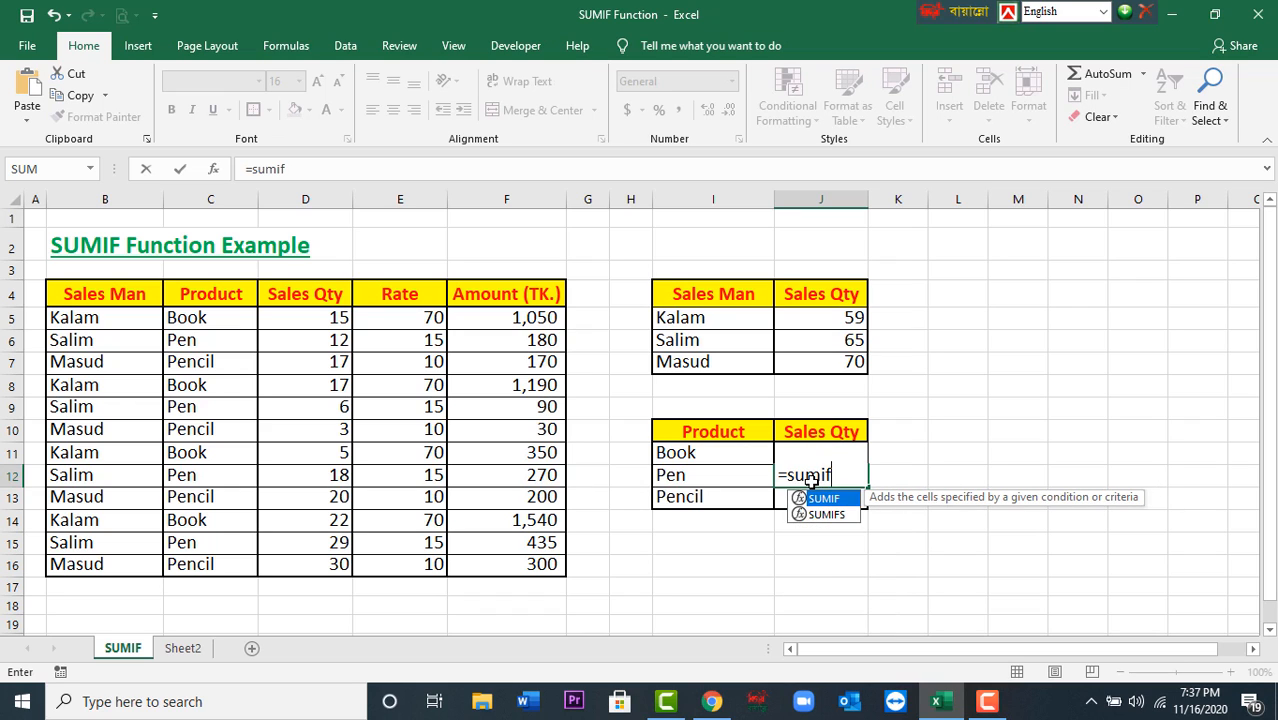
type("(")
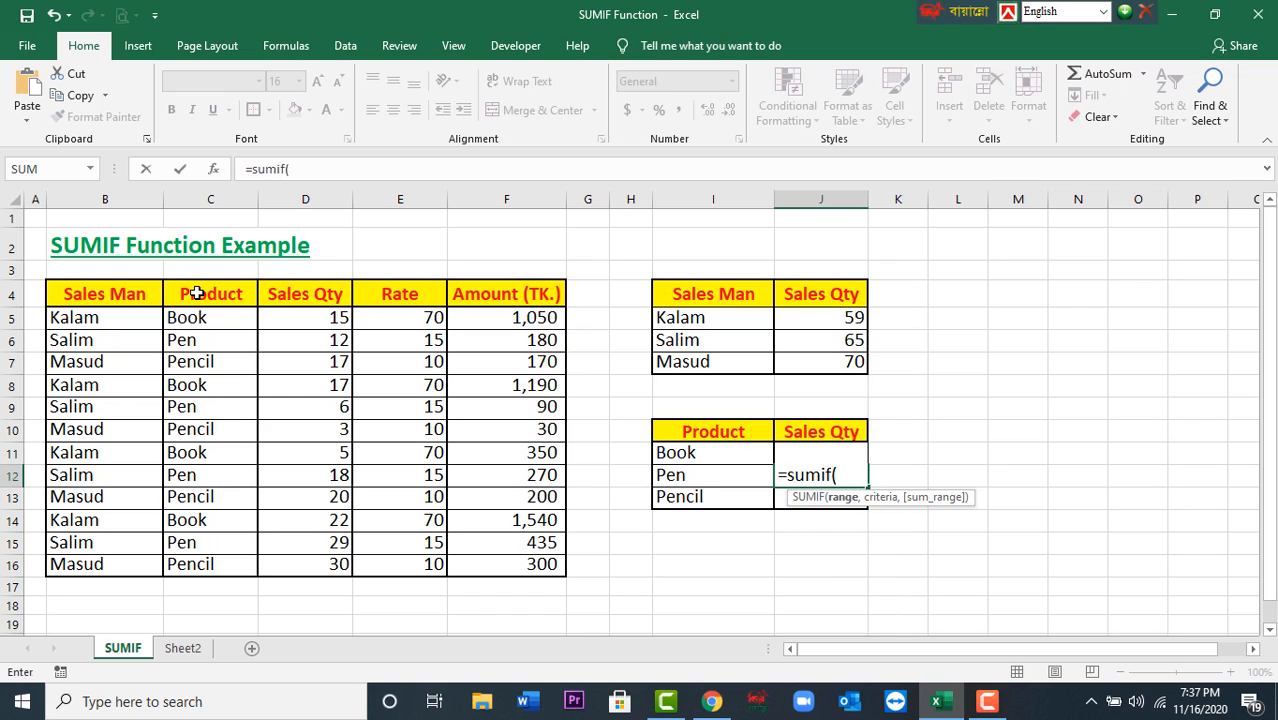
left_click_drag(195, 294, 284, 571)
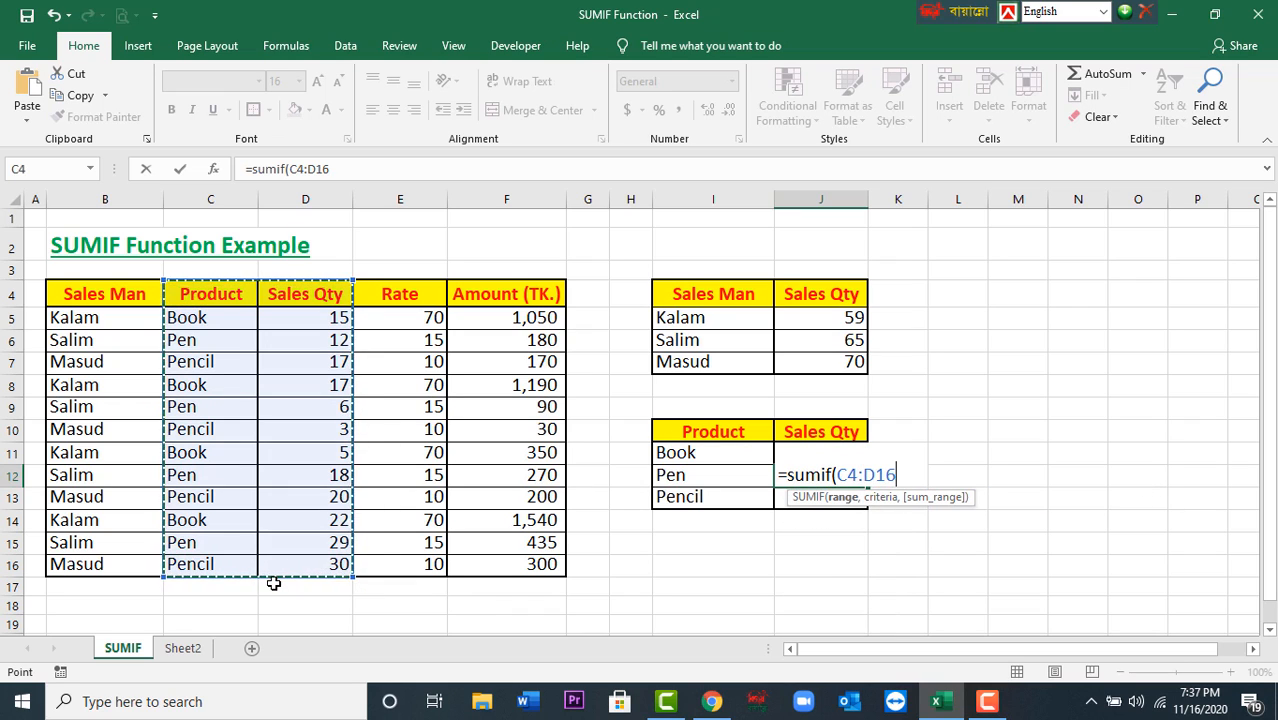
type(",")
left_click(686, 474)
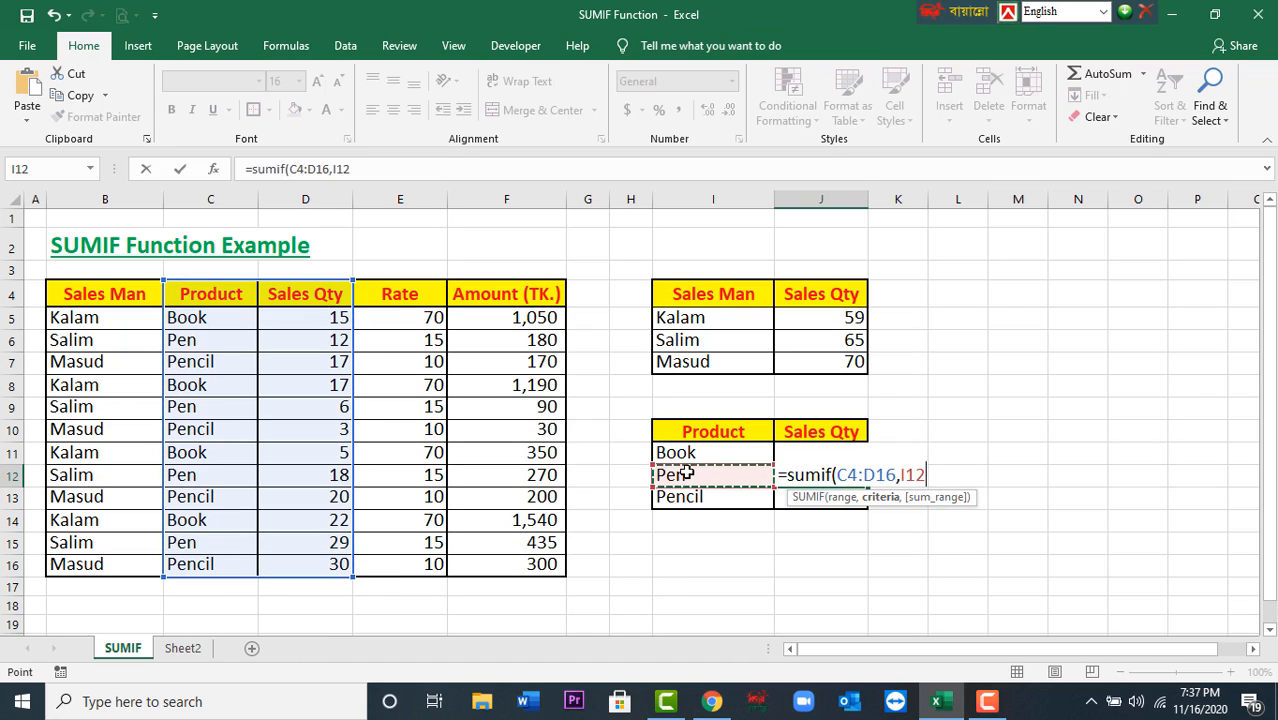
type(",")
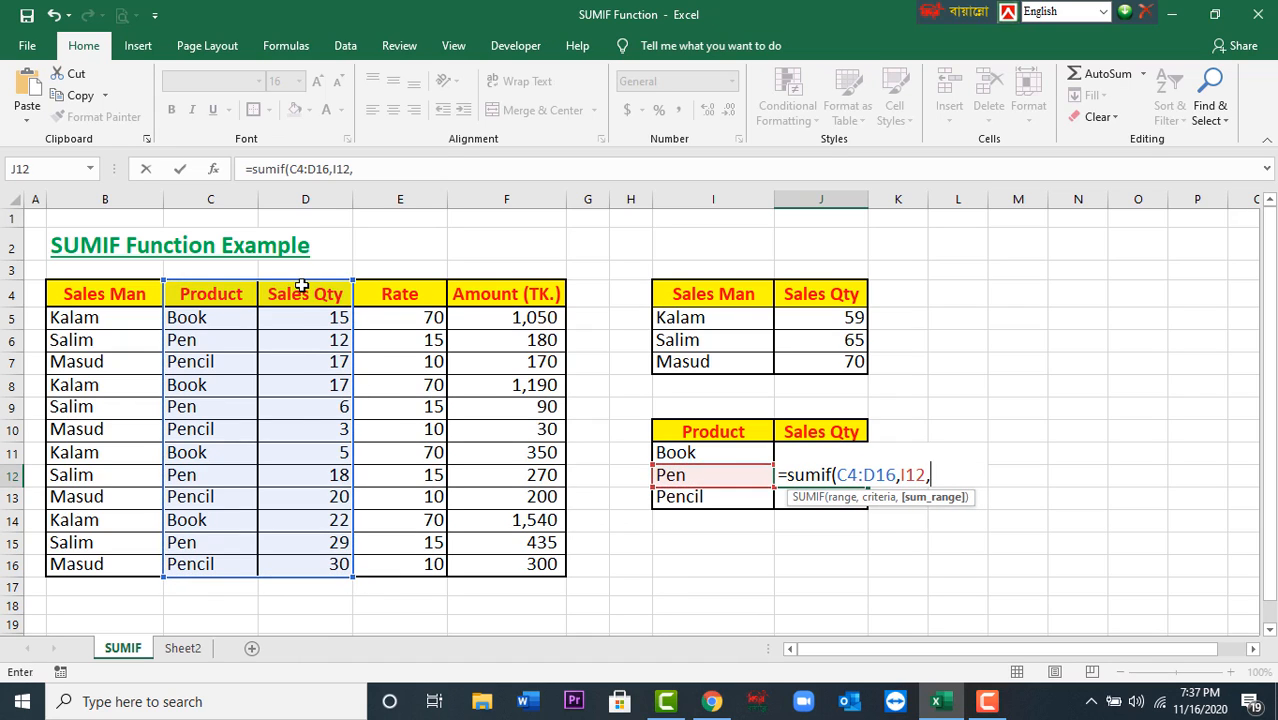
left_click_drag(302, 294, 301, 561)
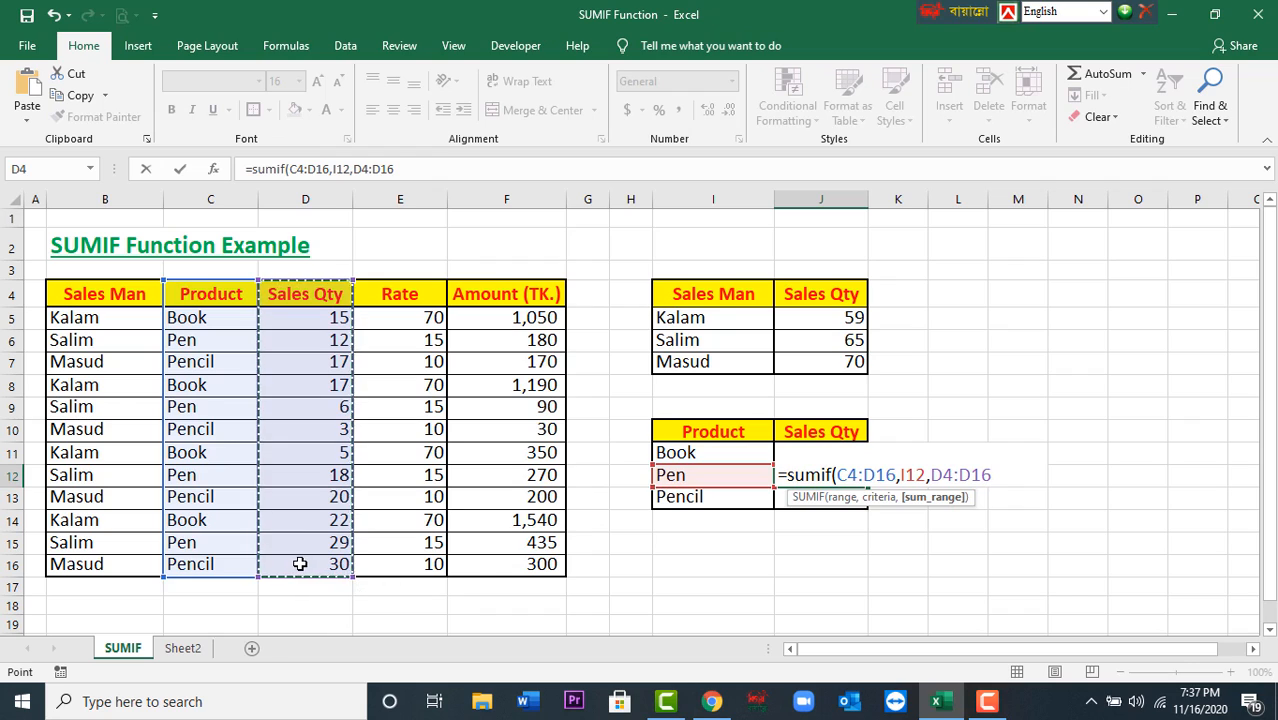
key("Return")
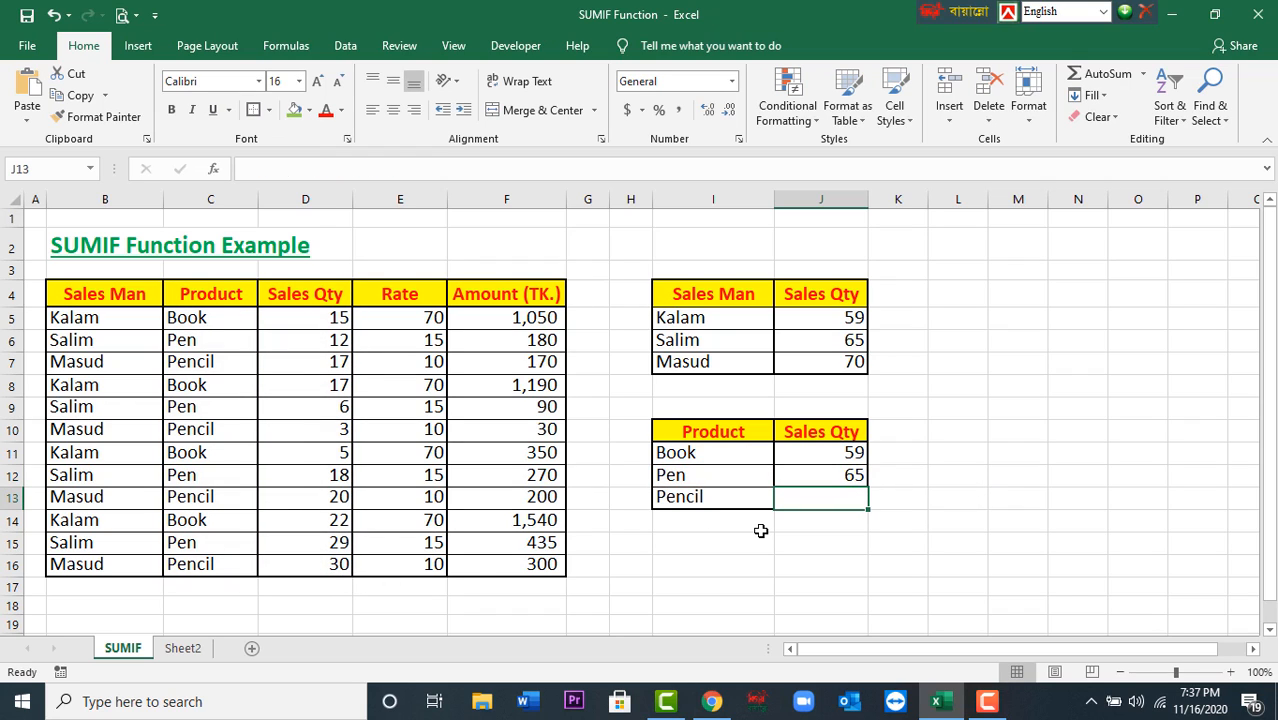
Enter =SUMIF(C4:D16,I13,D4:D16) in J13 to total the sales quantity for Pencil
type("=su")
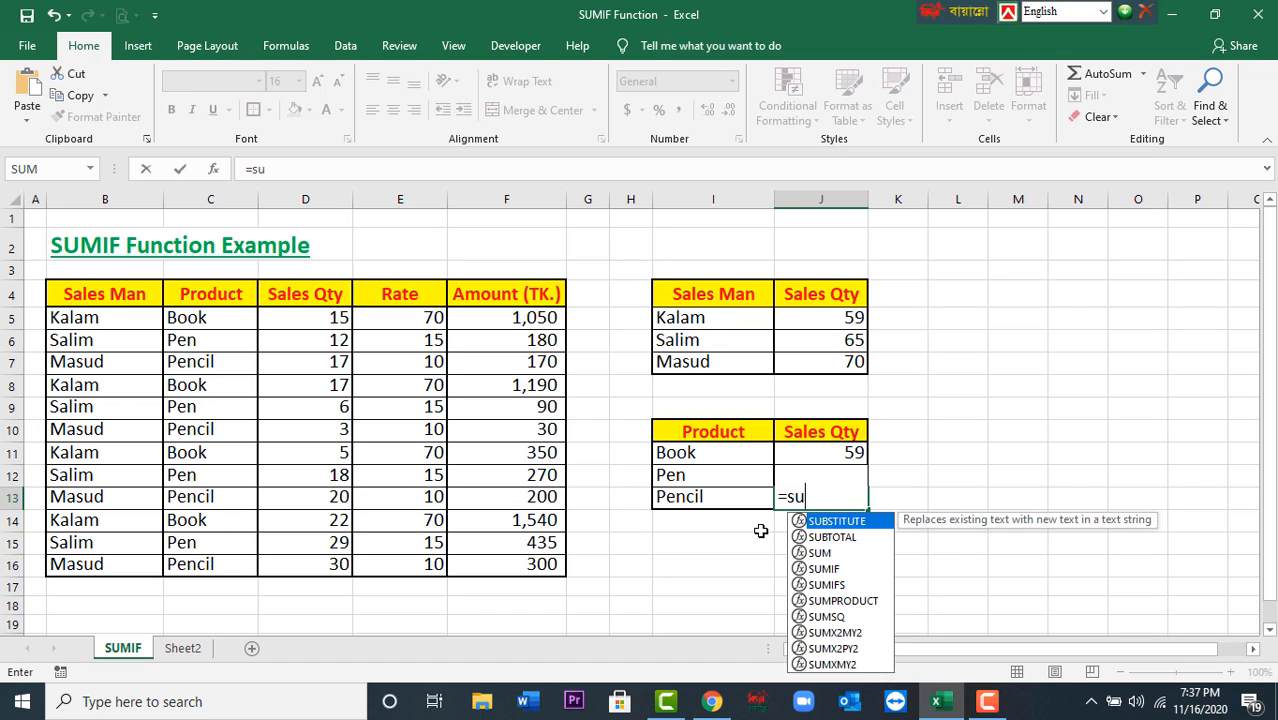
type("mif")
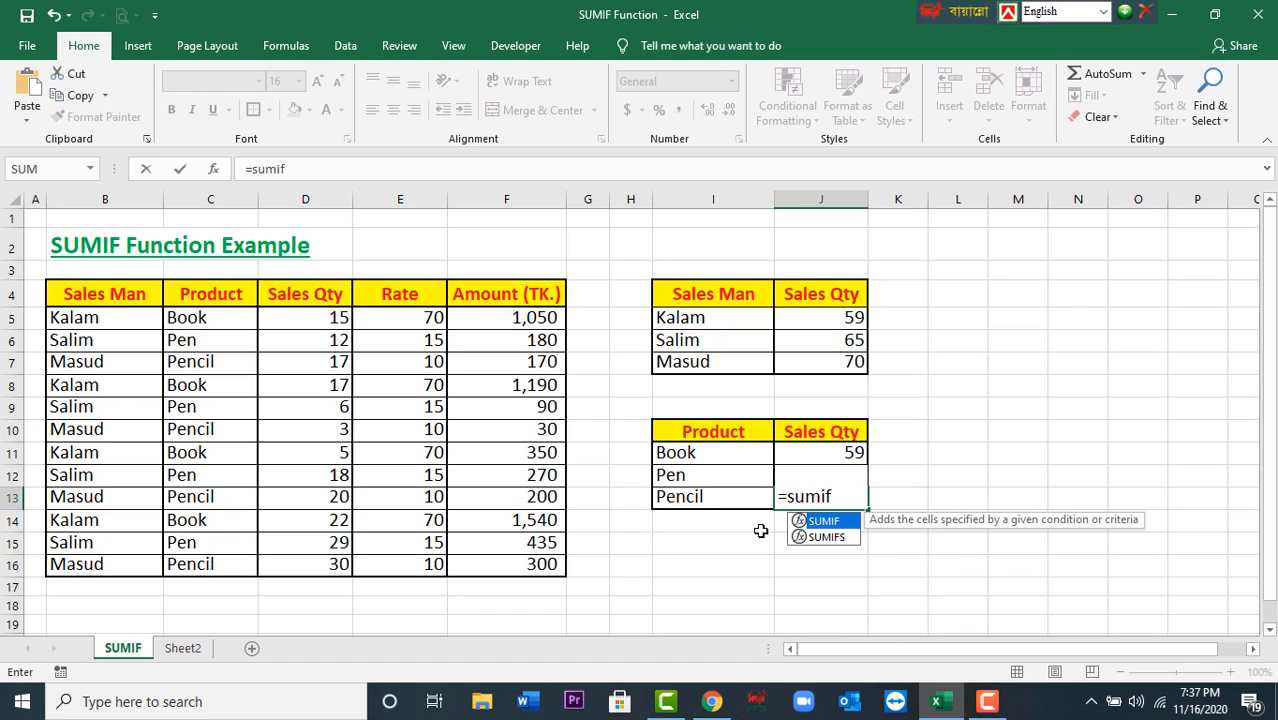
type("(")
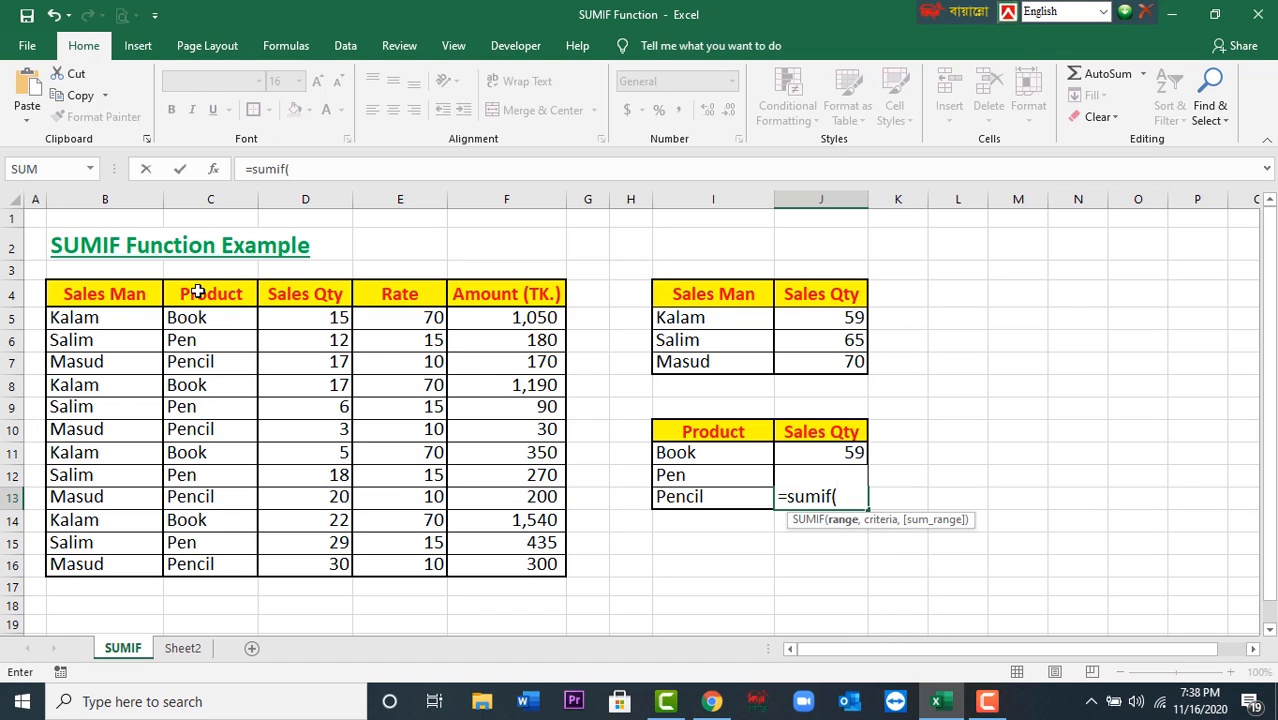
left_click_drag(198, 291, 280, 570)
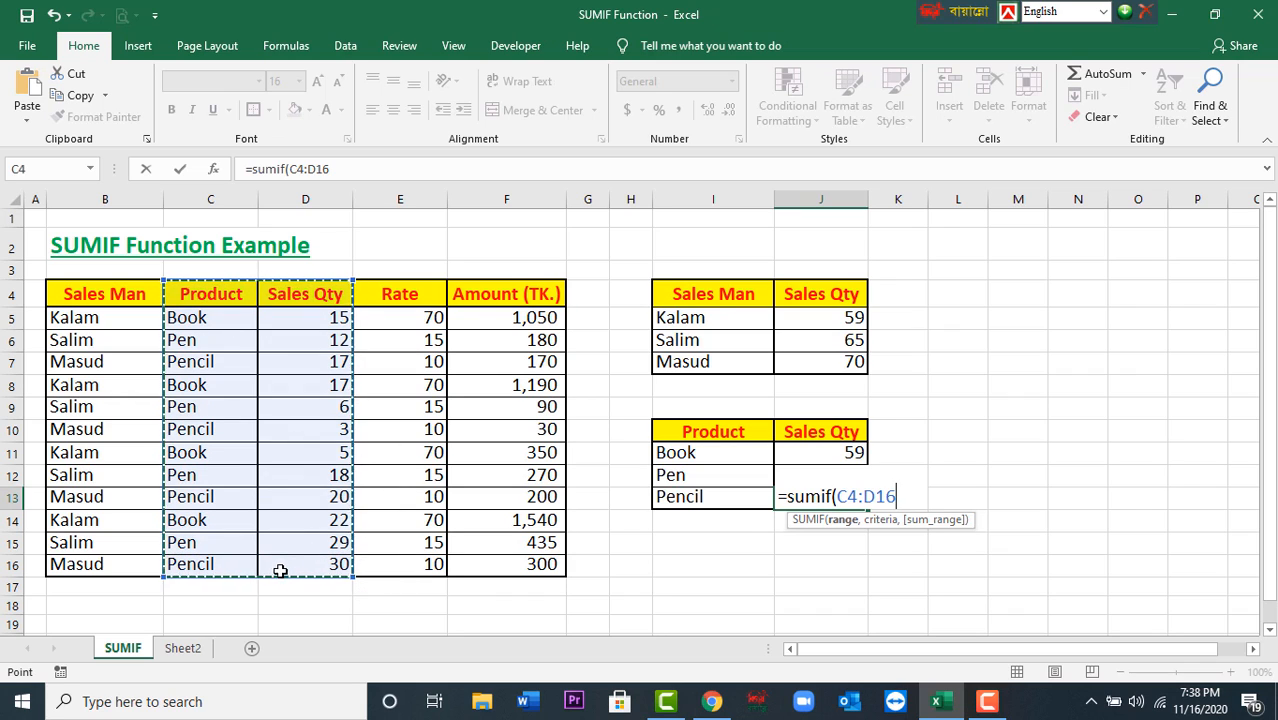
type(",")
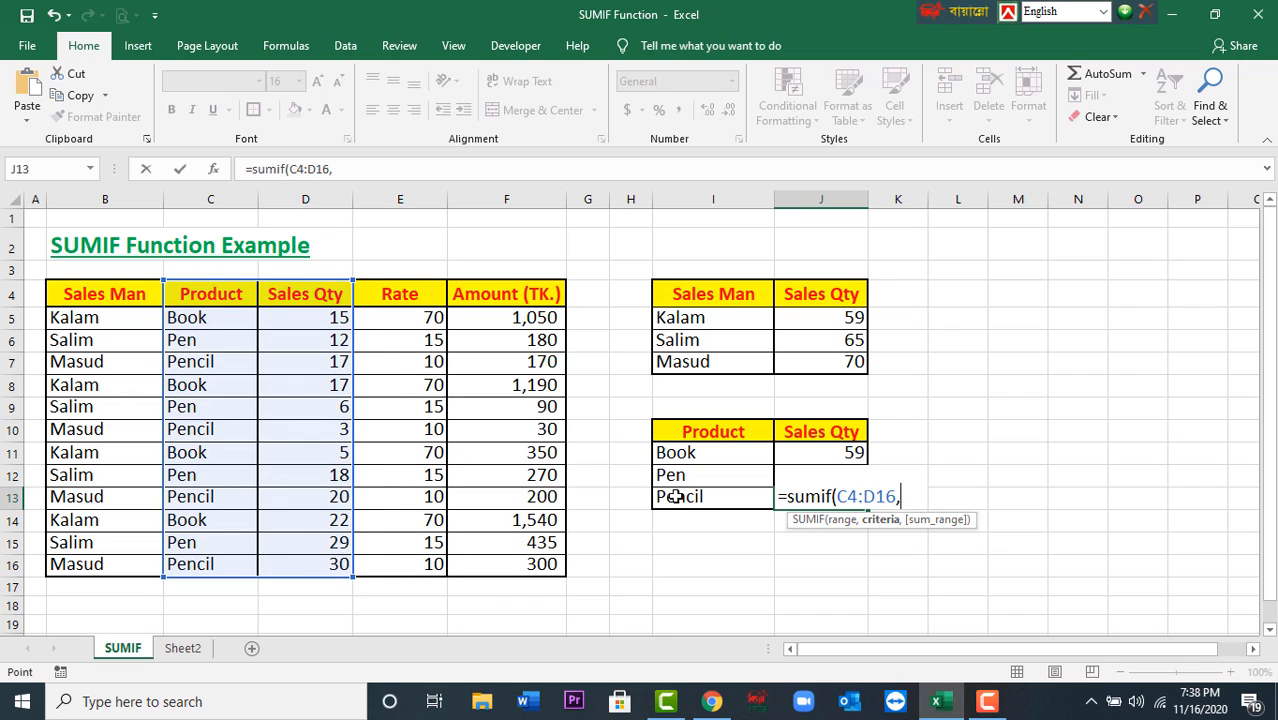
left_click(677, 496)
type(",")
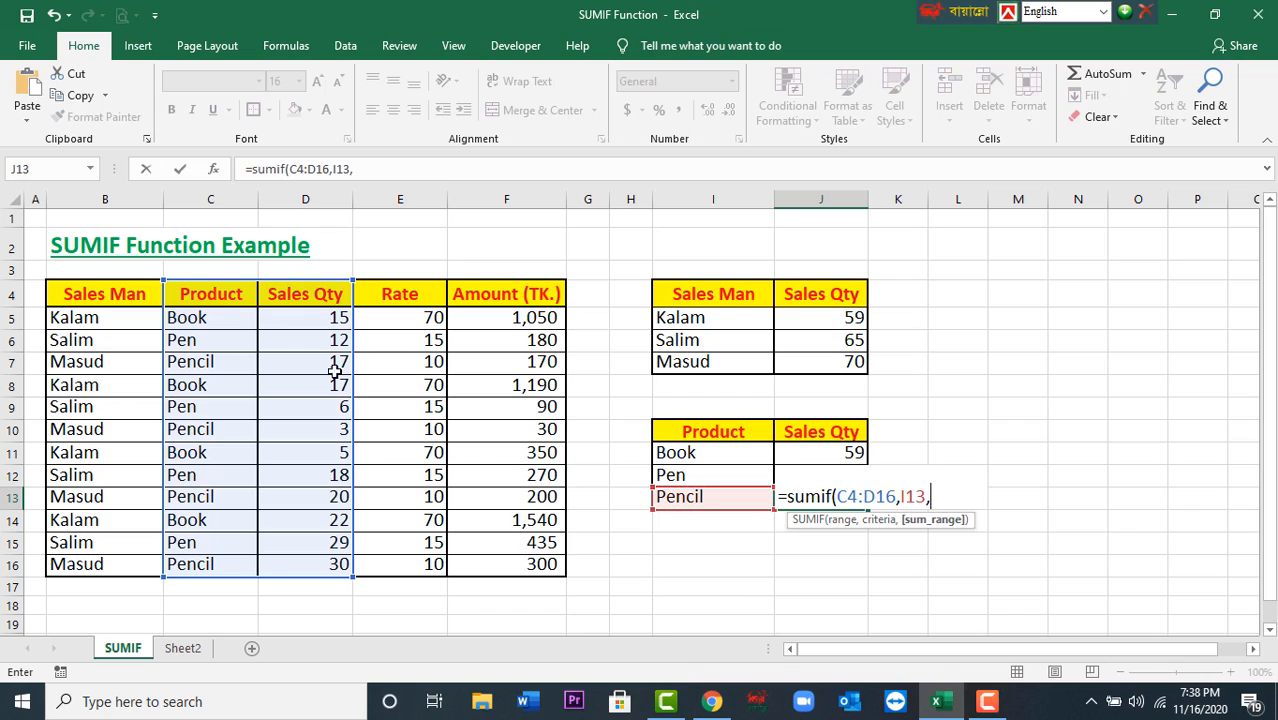
left_click_drag(300, 293, 298, 572)
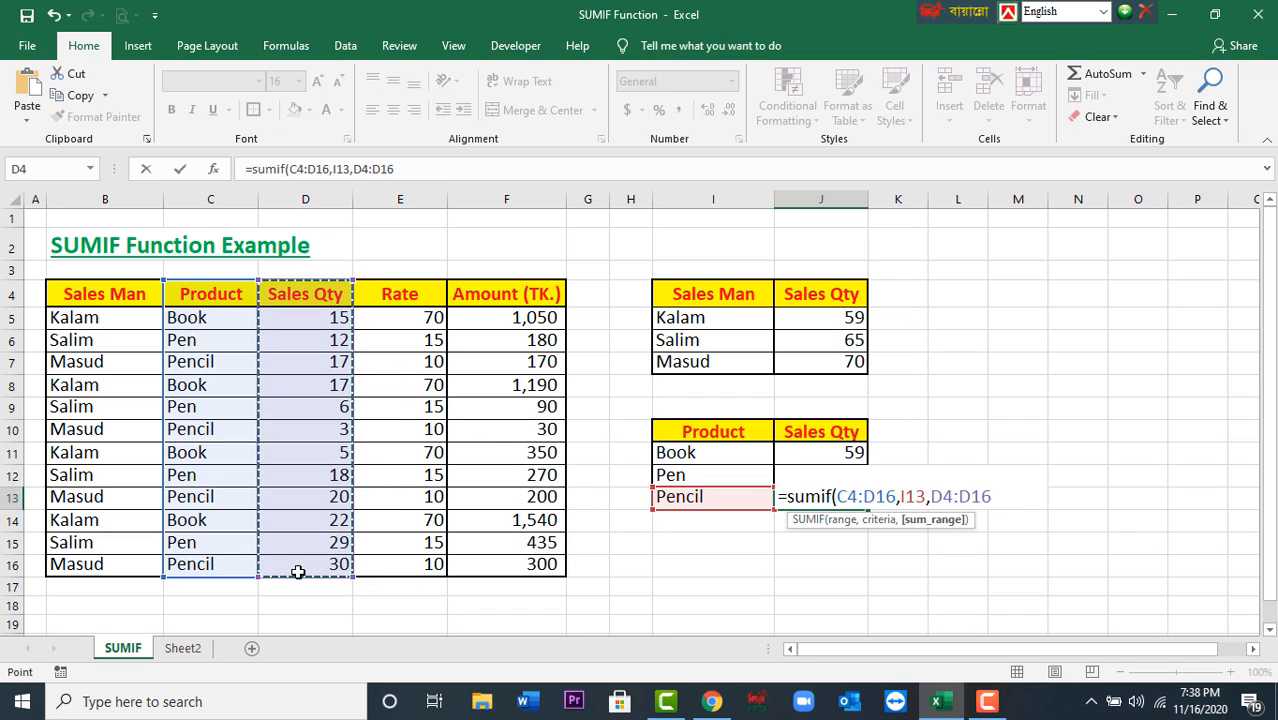
key("Return")
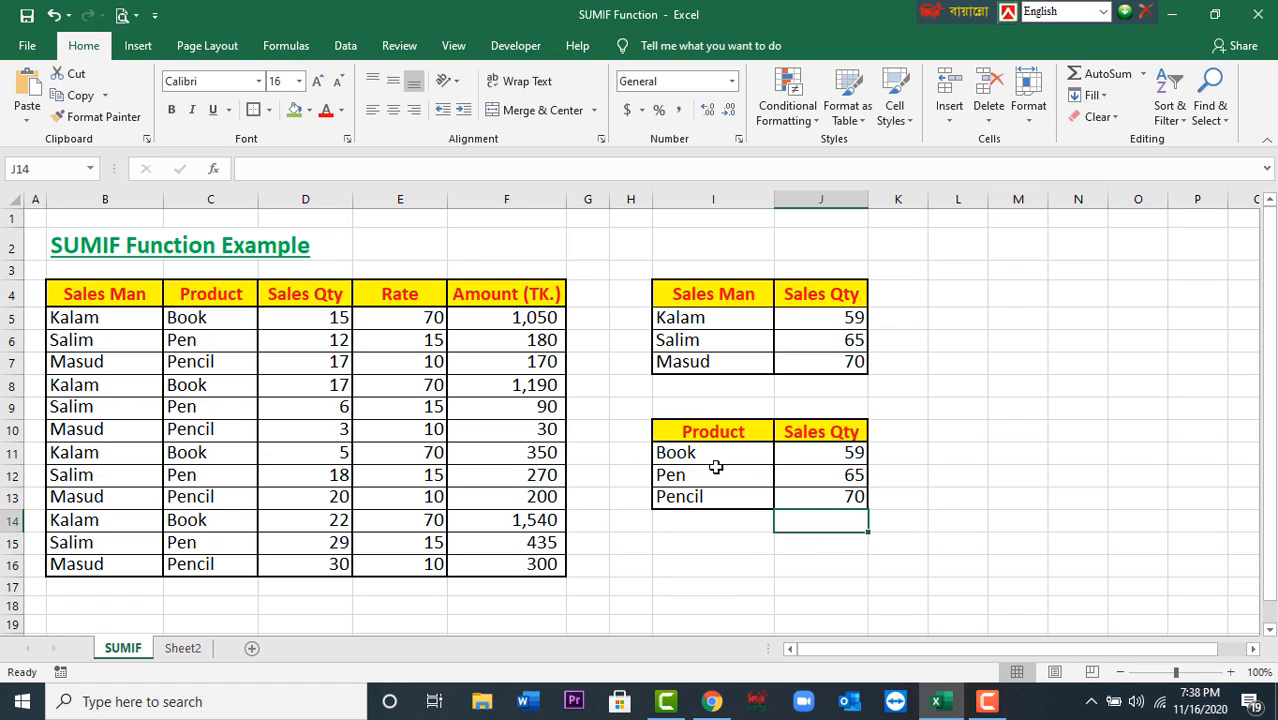
Check the Book total in J11 against D5, D8, D11 and D14 by shading those quantities green, and undo the shading
left_click(804, 452)
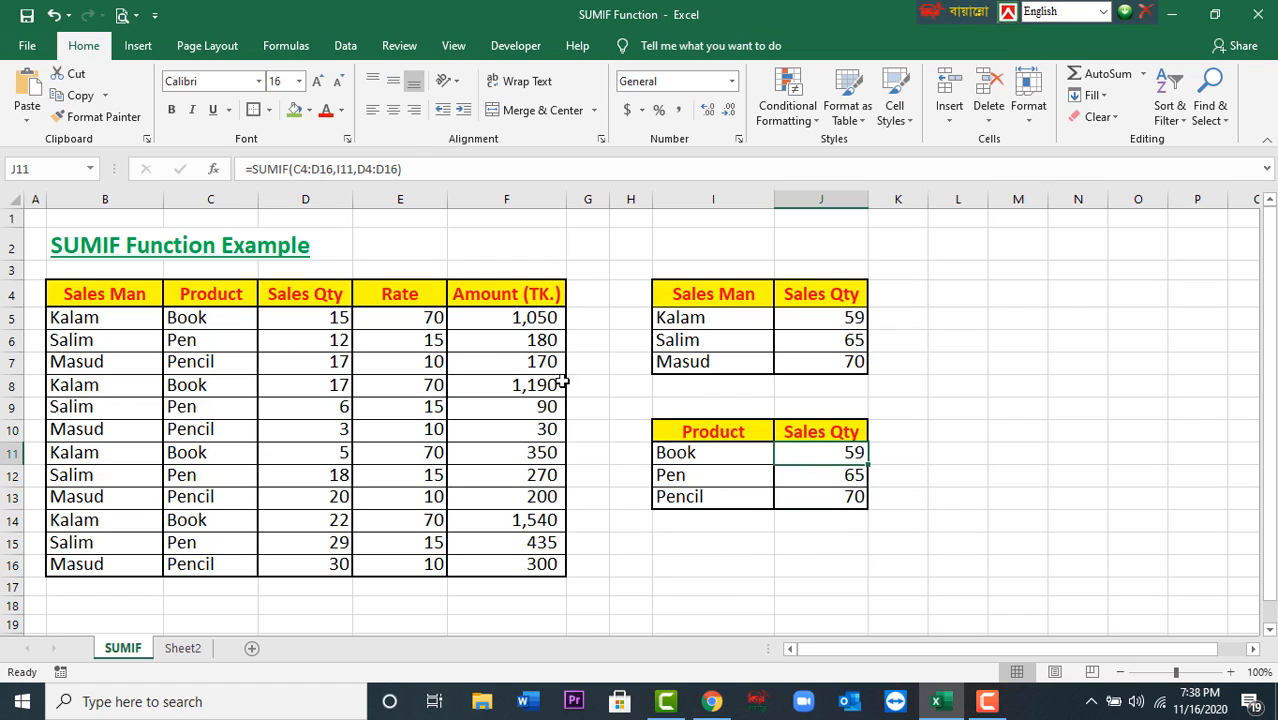
left_click(198, 334)
left_click(176, 317)
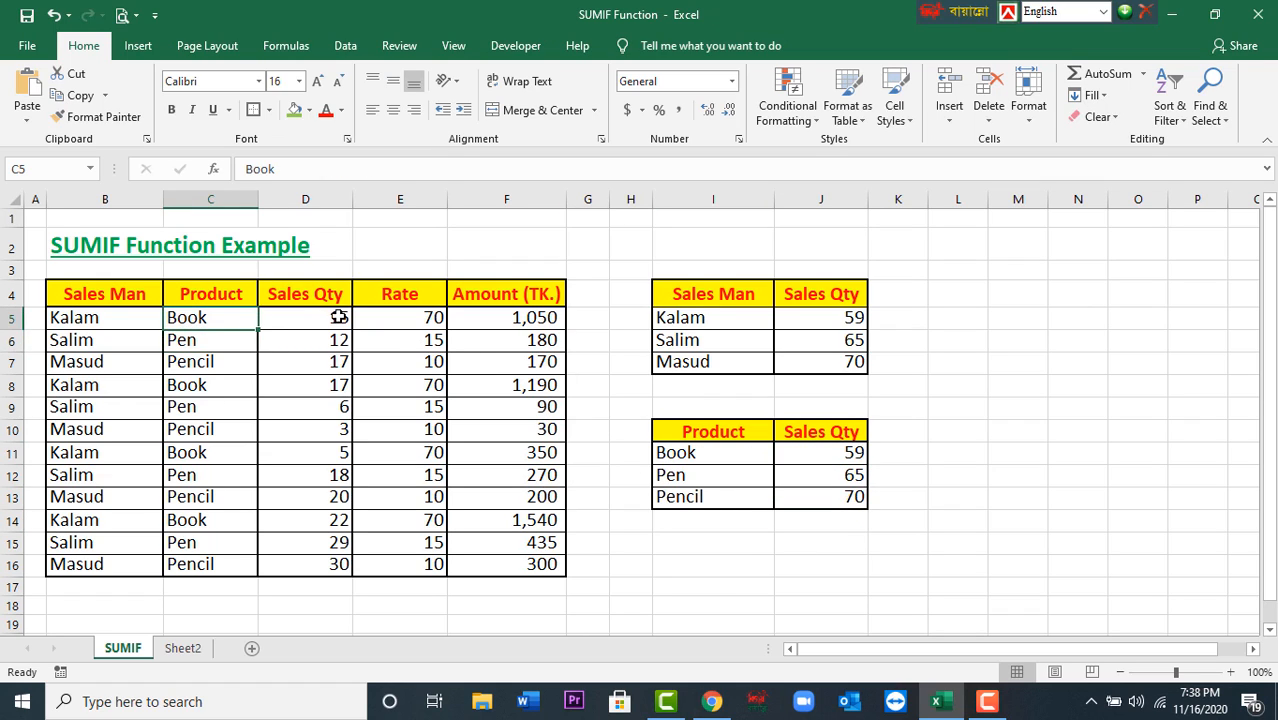
left_click(310, 318)
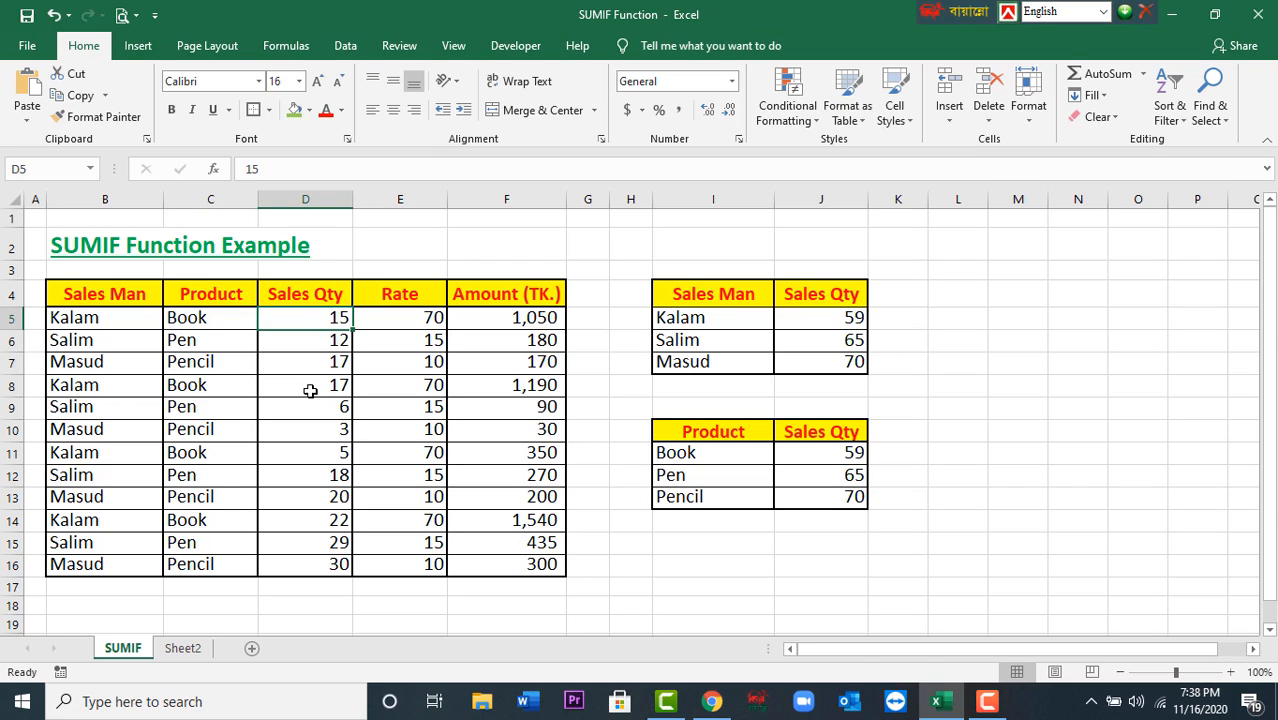
left_click(310, 391, "ctrl")
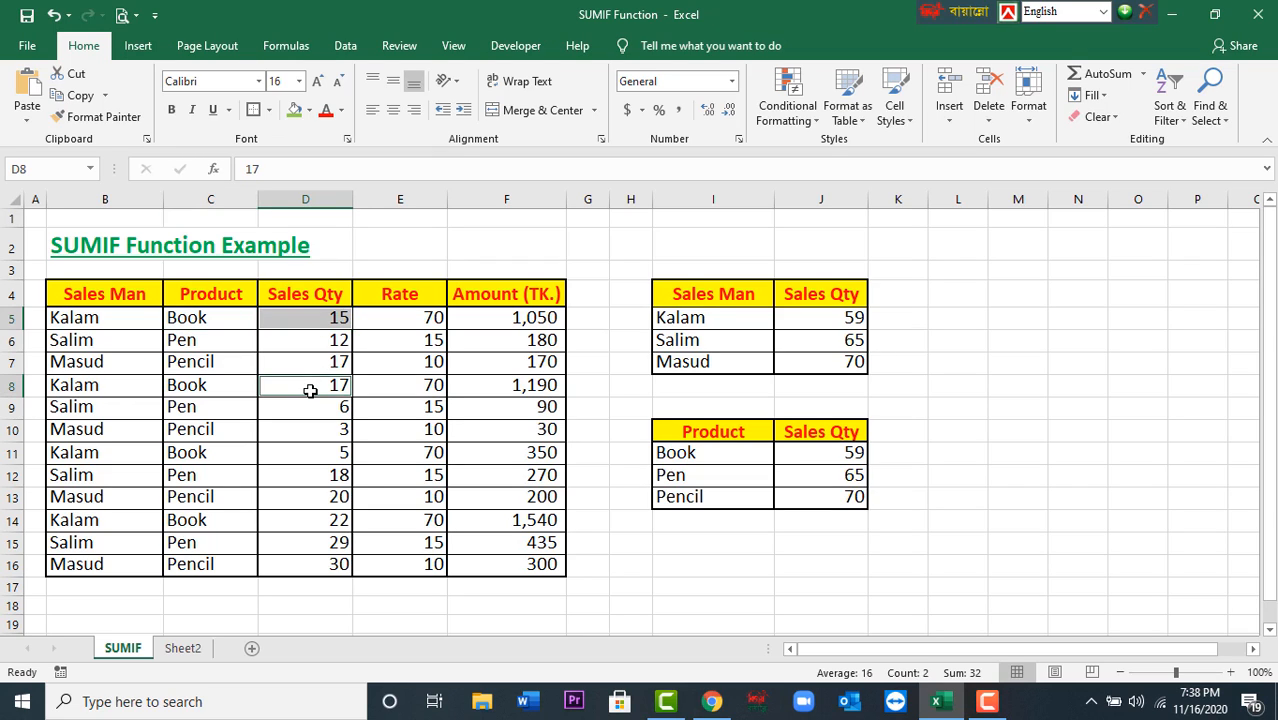
left_click(304, 459, "ctrl")
left_click(292, 519, "ctrl")
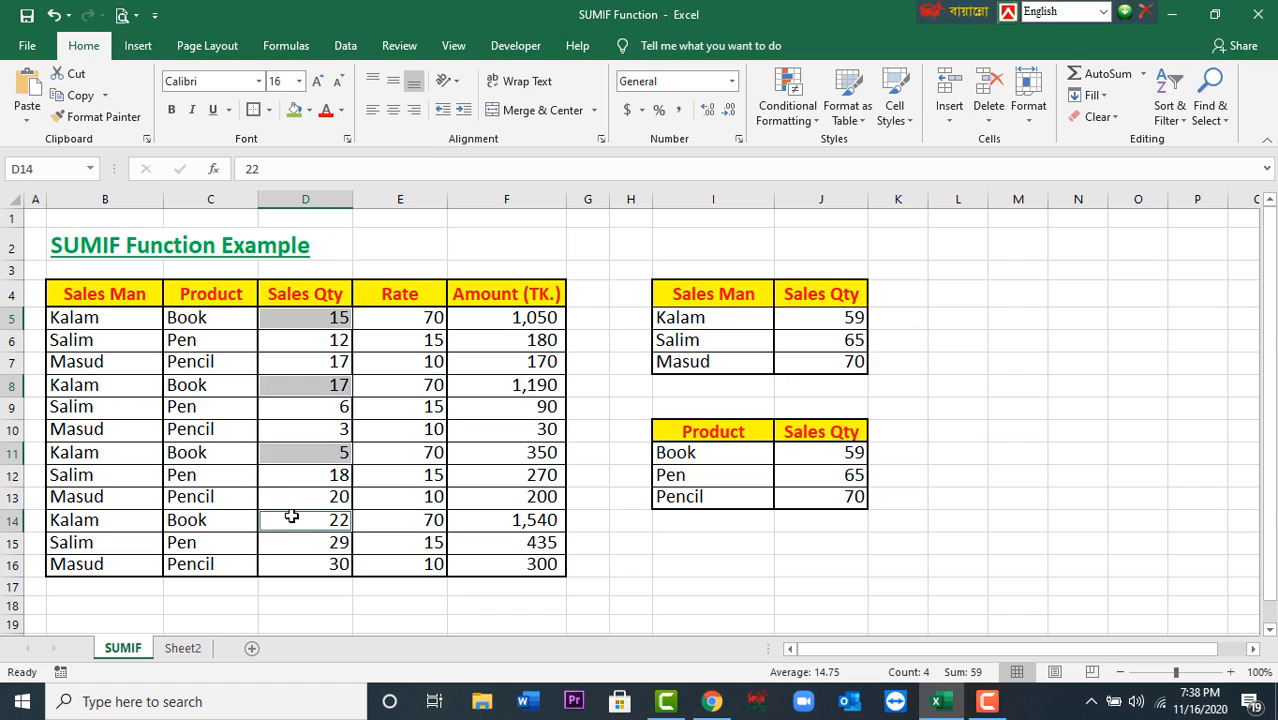
left_click(295, 110)
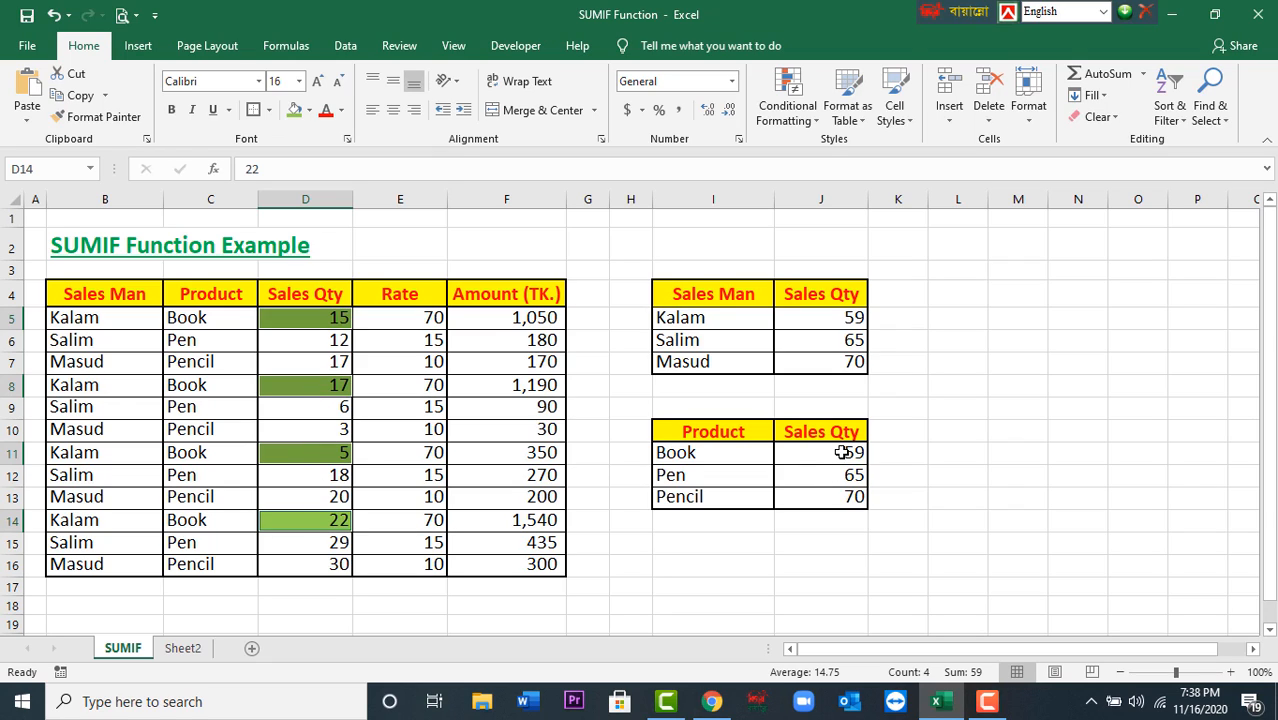
key("ctrl+z")
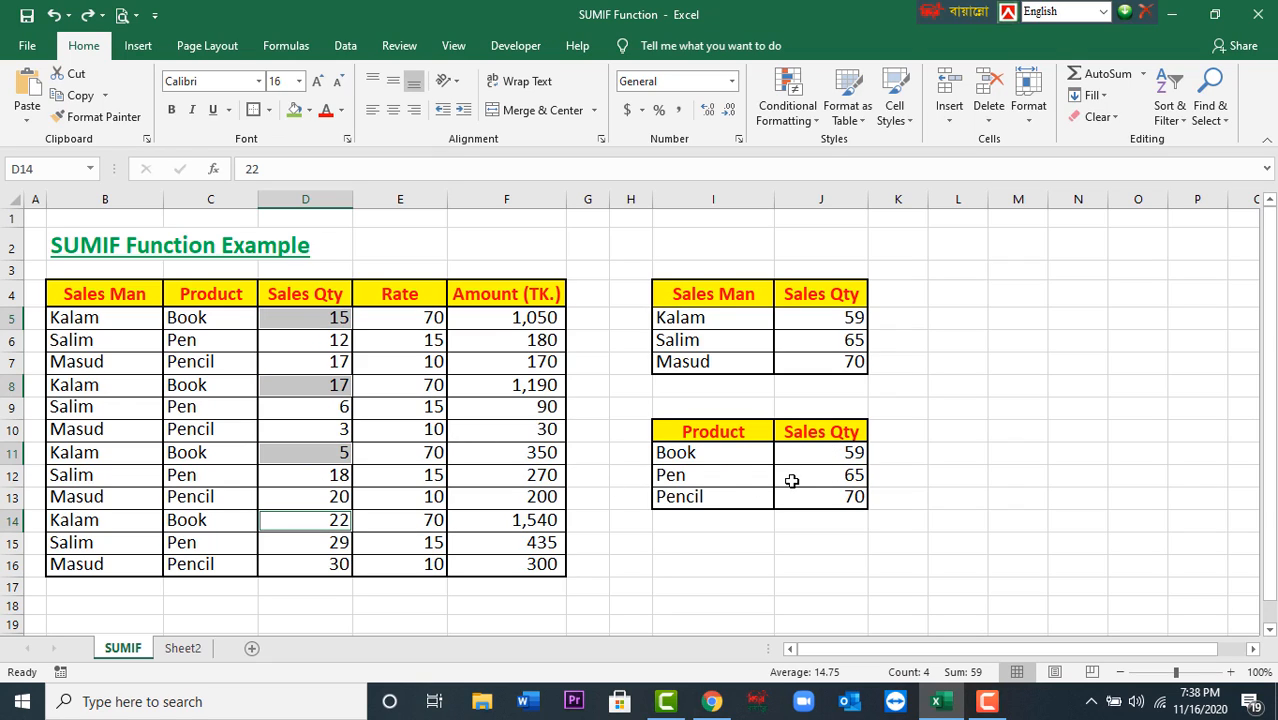
Check the Pen total in J12 against D6, D9, D12 and D15 by shading those quantities green, and undo the shading
left_click(730, 472)
left_click(824, 474)
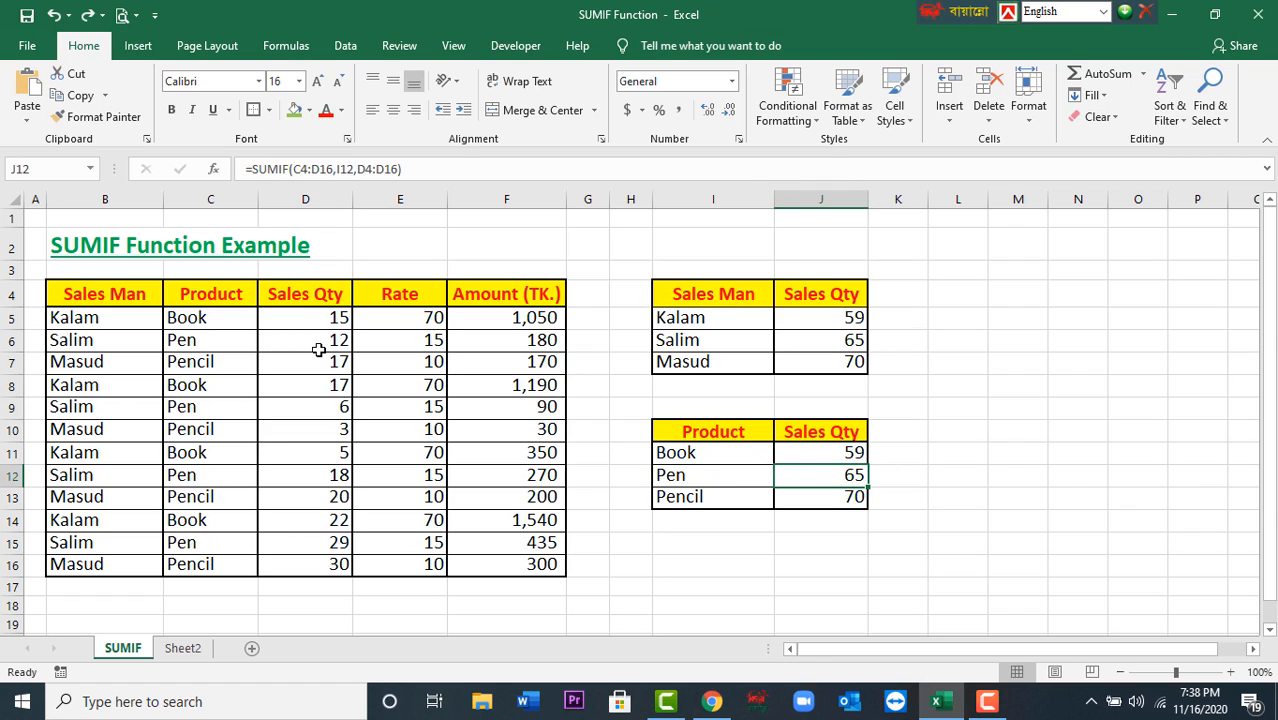
left_click(318, 346)
left_click(270, 407, "ctrl")
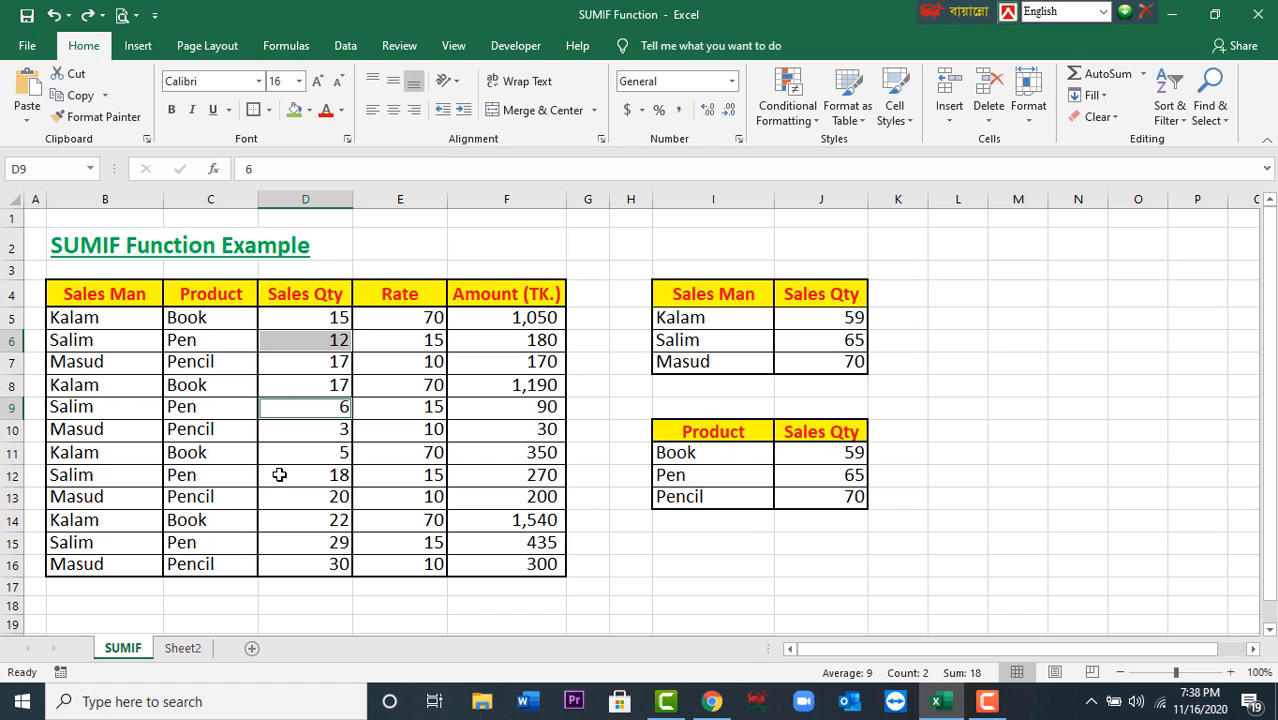
left_click(302, 340)
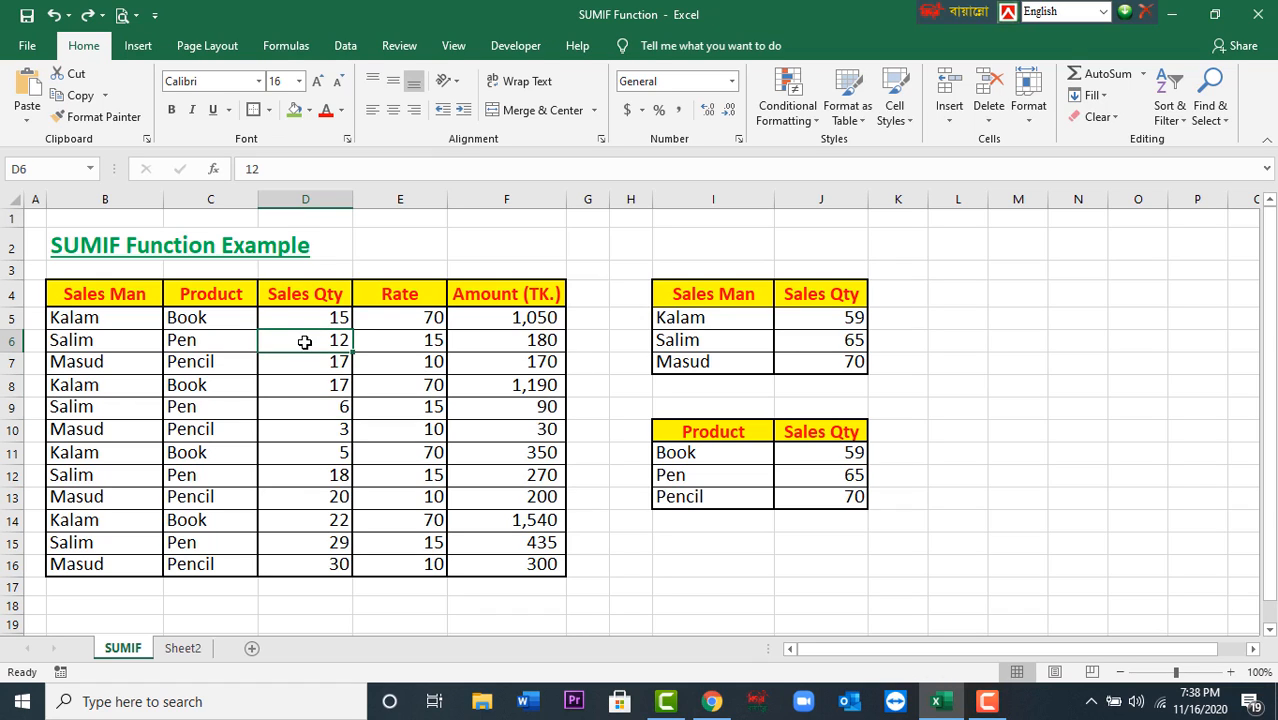
double_click(302, 340)
key("Escape")
left_click(277, 402, "ctrl")
left_click(283, 479, "ctrl")
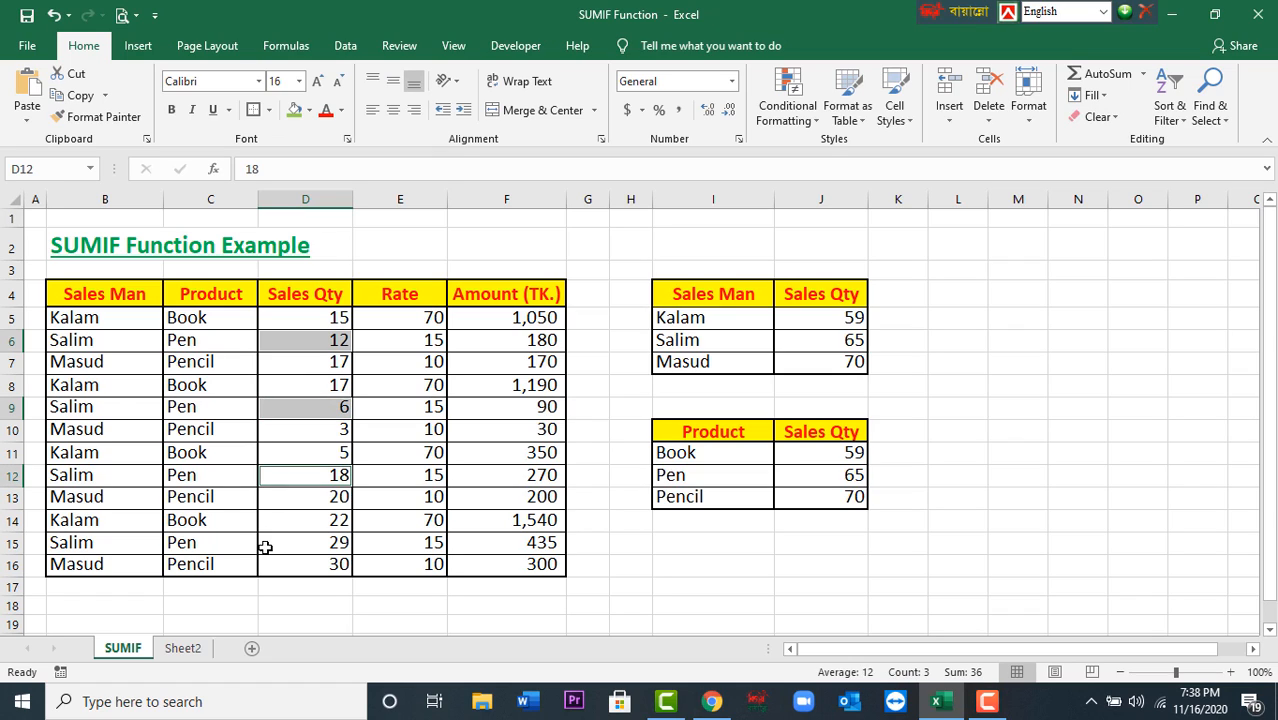
left_click(264, 546, "ctrl")
left_click(295, 112)
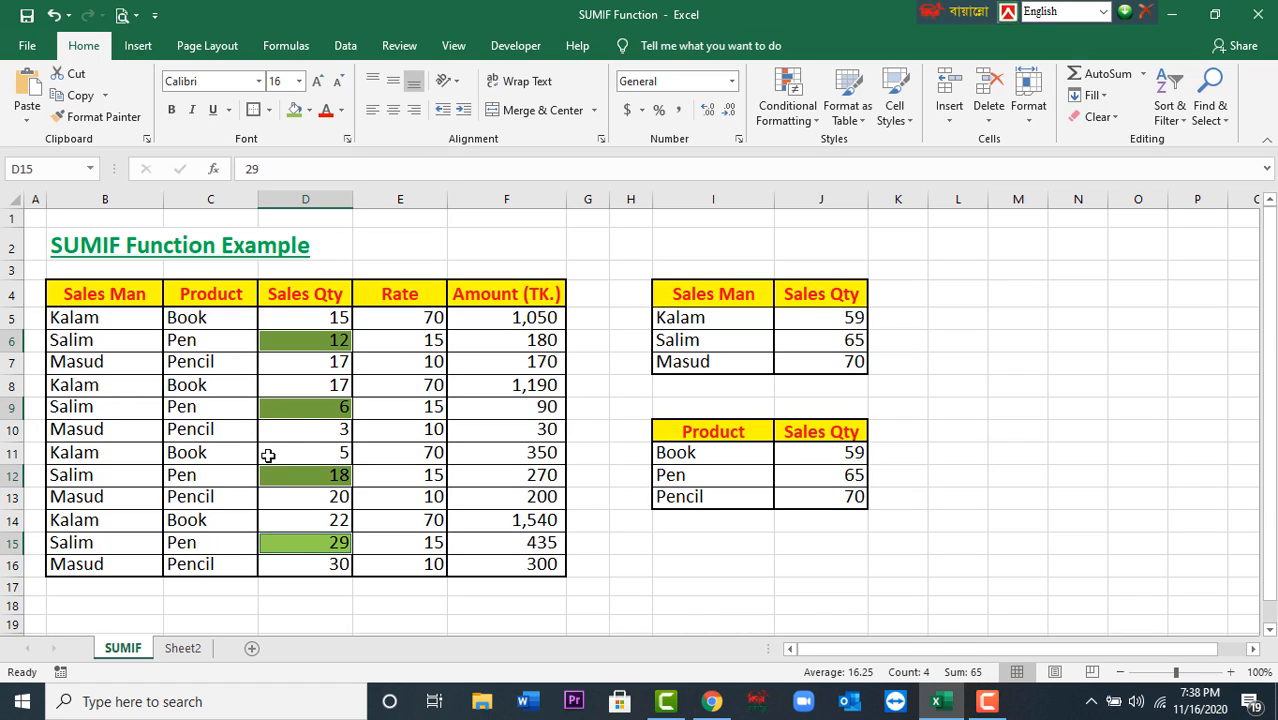
key("ctrl+z")
Check the Pencil total in J13 against the combined sum of the Pencil quantities in D7, D10, D13 and D16
left_click(792, 494)
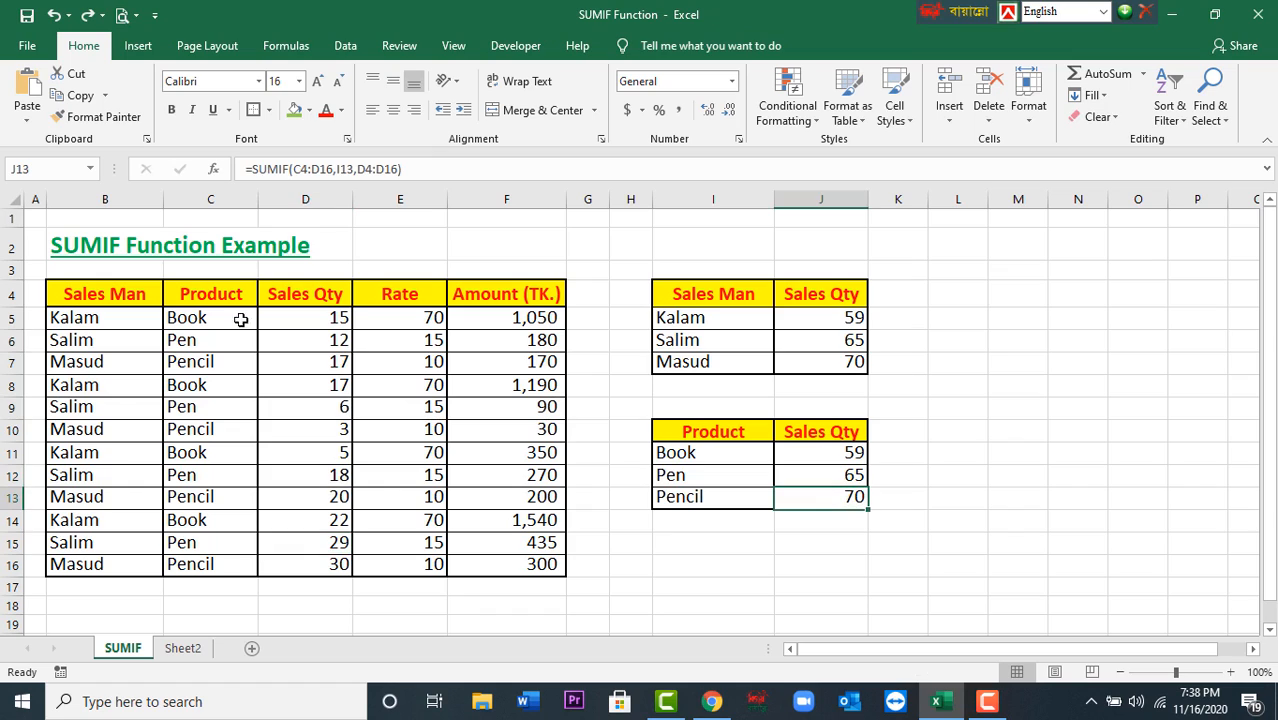
left_click(282, 360)
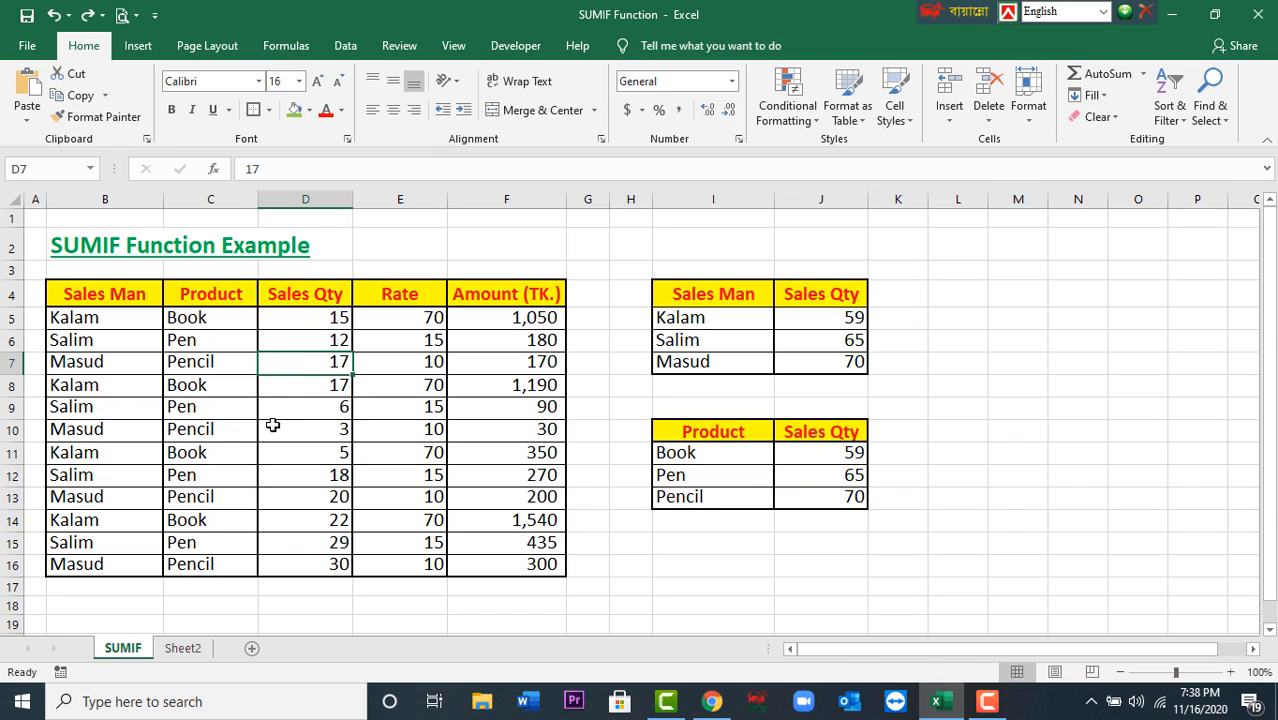
left_click(272, 425, "ctrl")
left_click(288, 500, "ctrl")
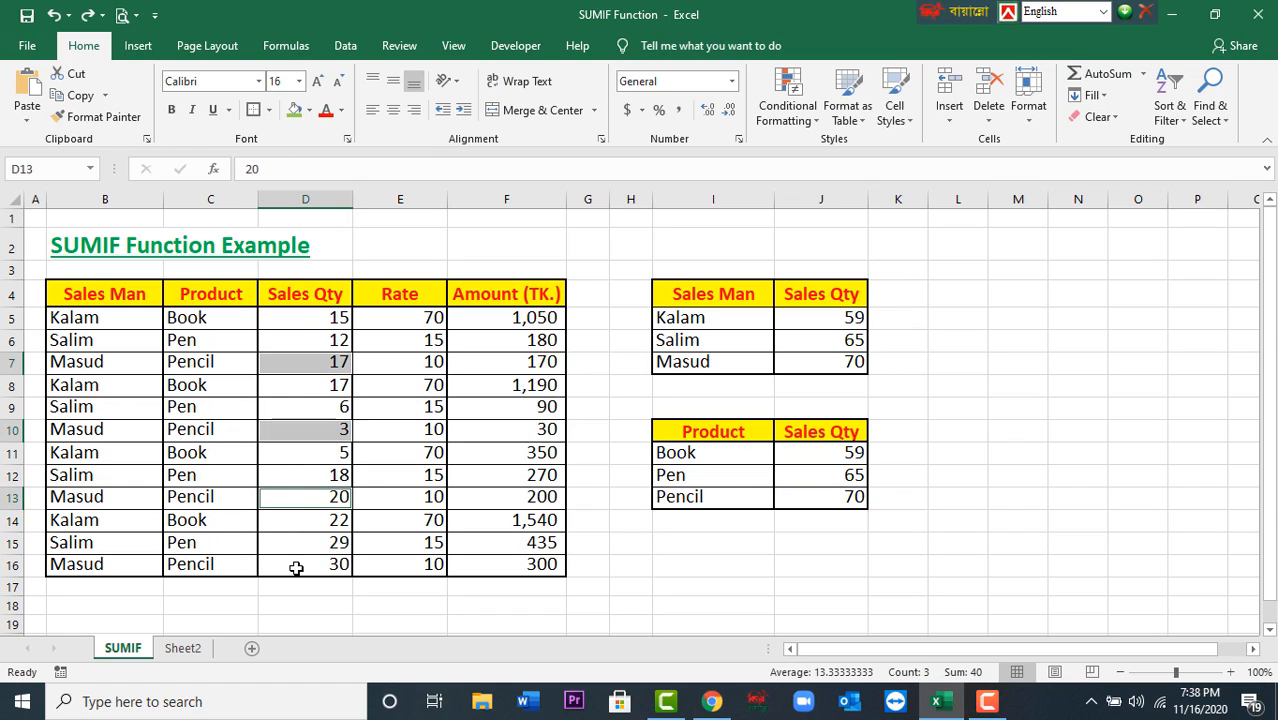
left_click(294, 565, "ctrl")
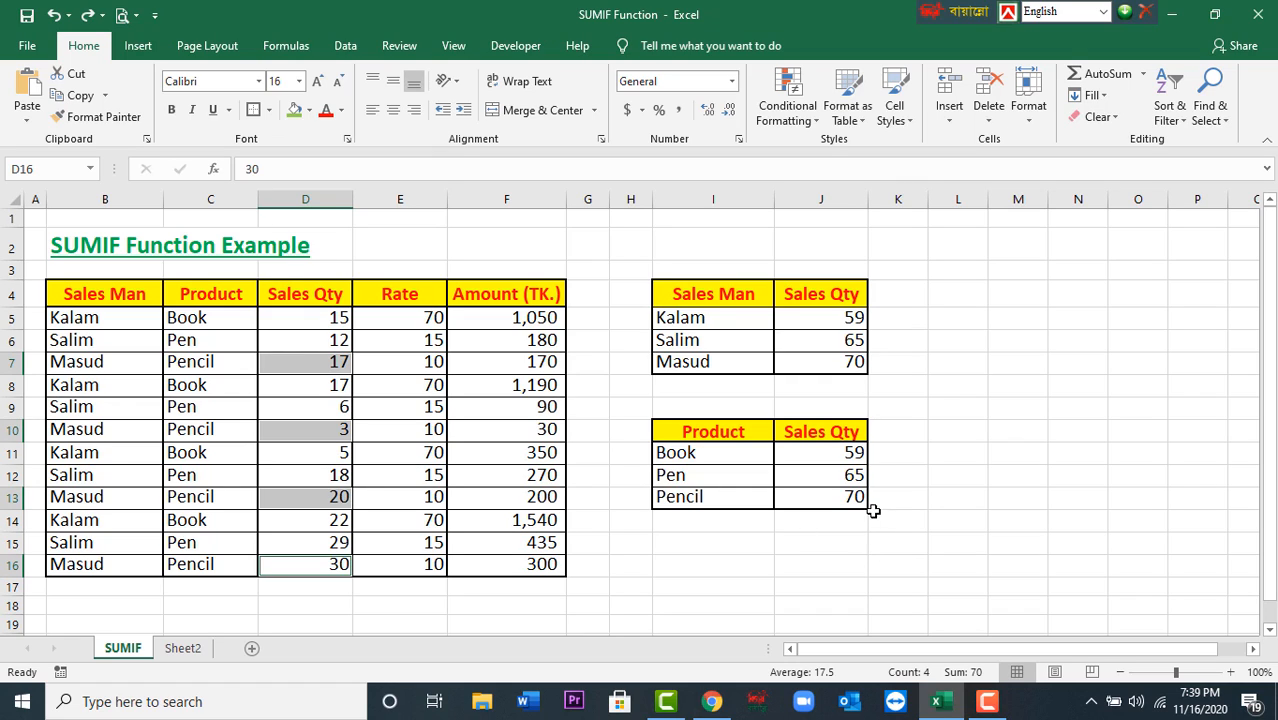
left_click(894, 480)
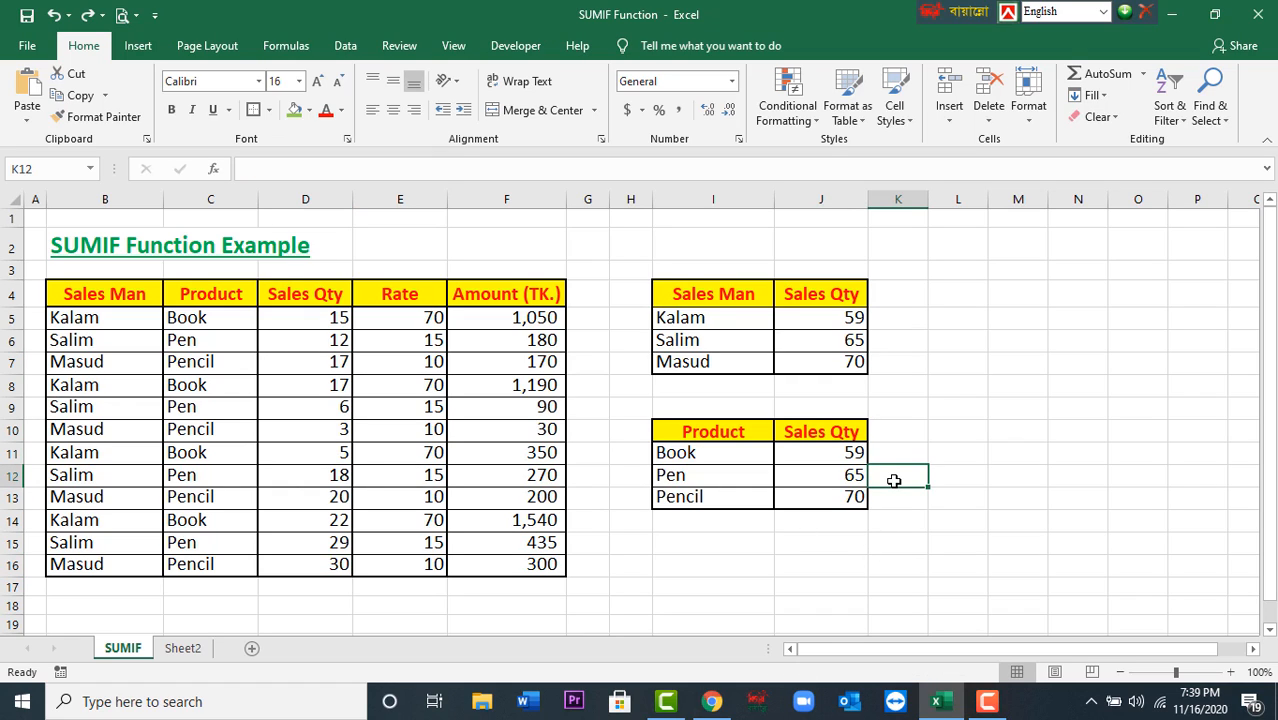
left_click(944, 409)
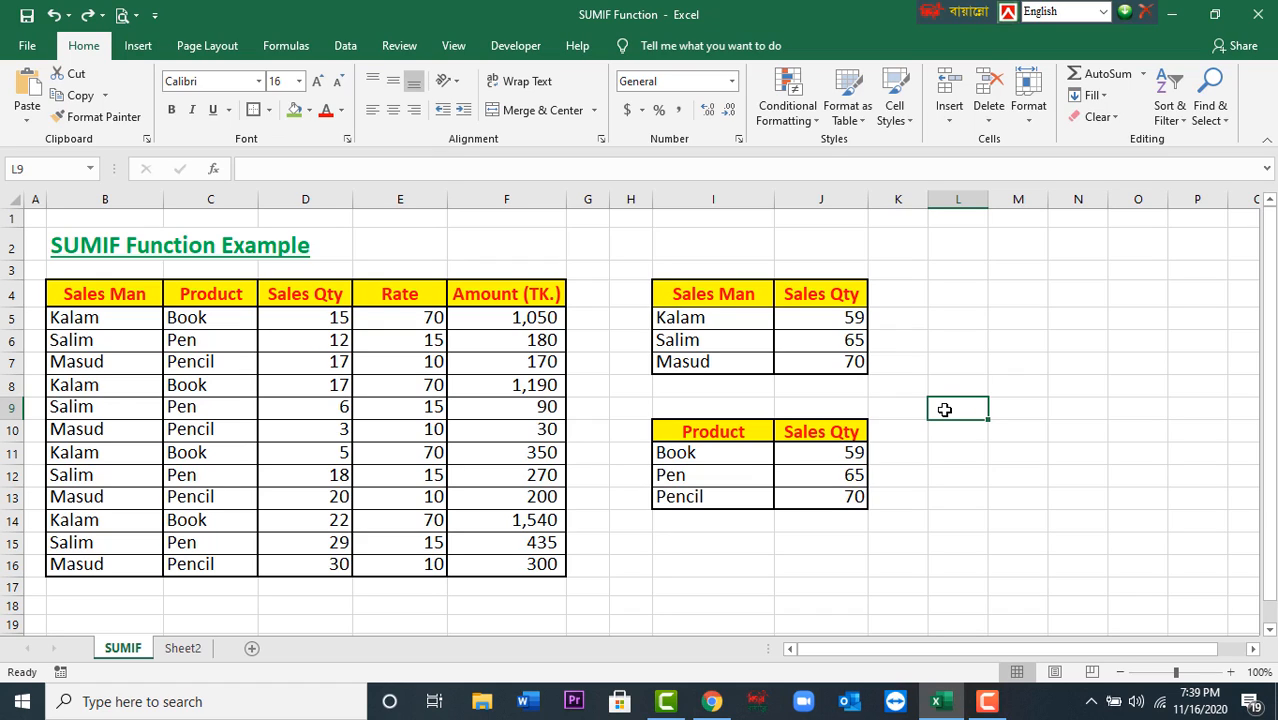
Review the SUMIF formula in J11 and the product, quantity and criterion cells it refers to, leaving the formula as it is
left_click(804, 452)
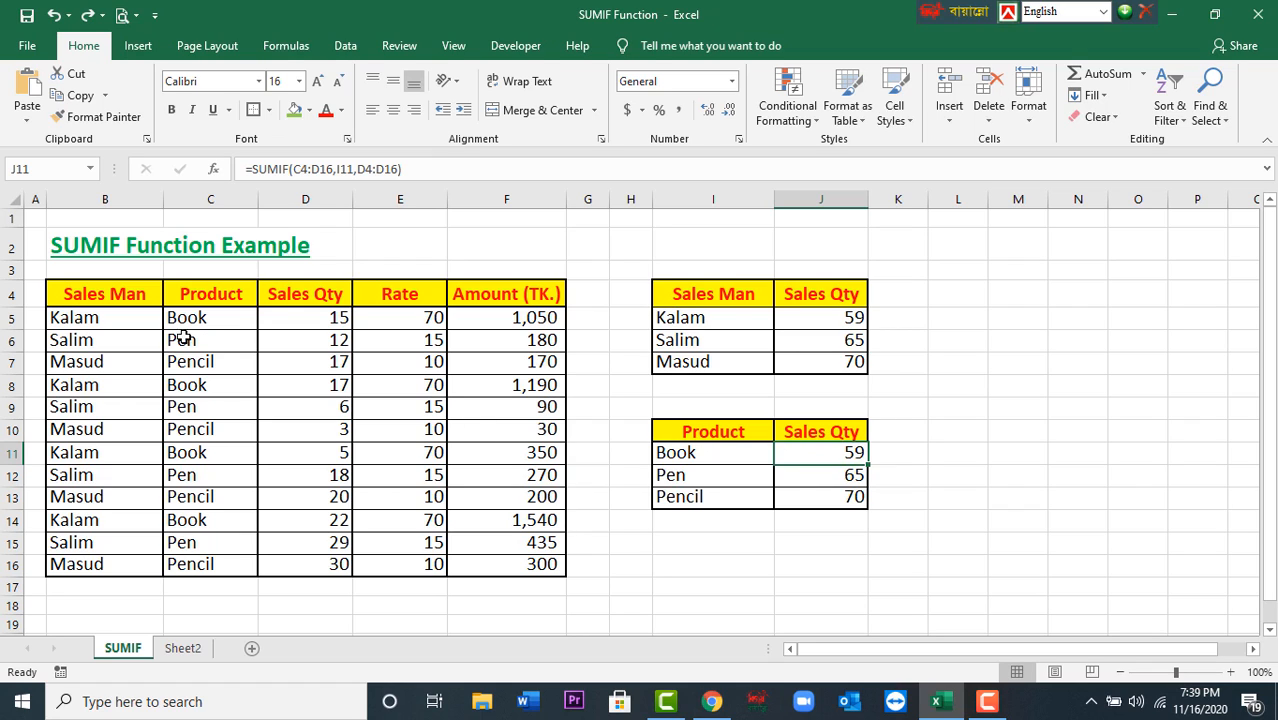
left_click_drag(172, 312, 172, 540)
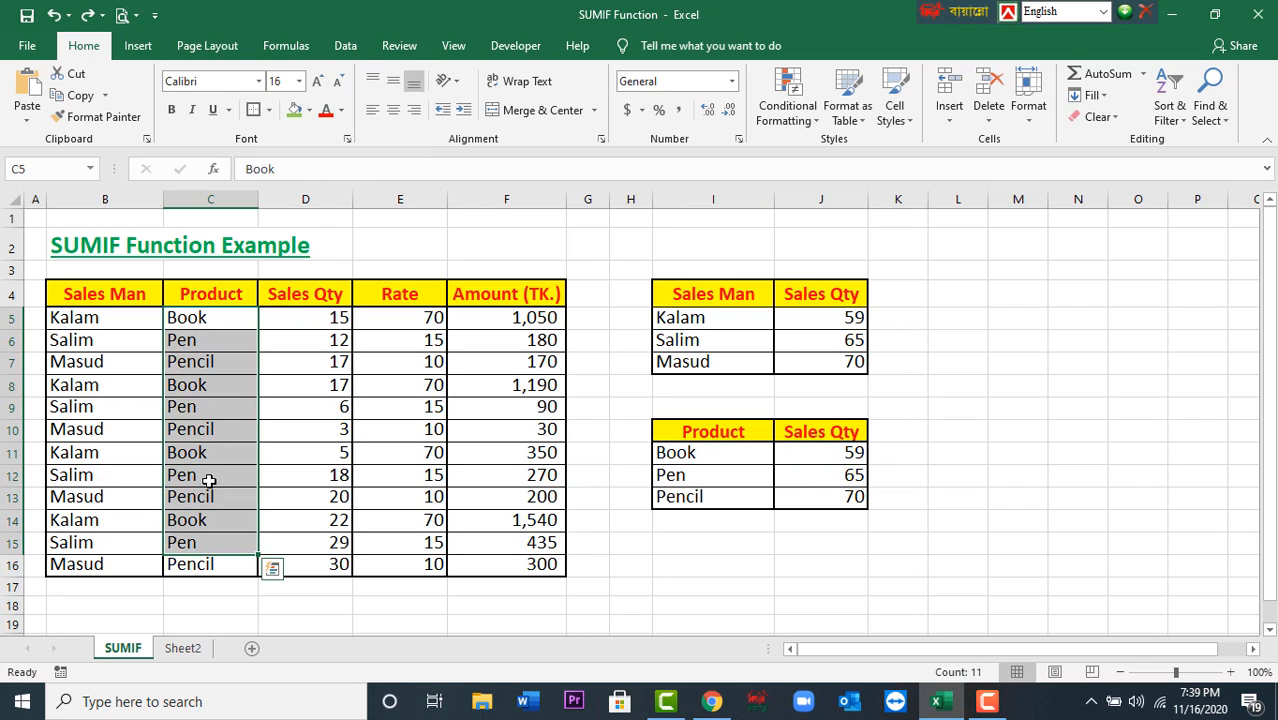
left_click(232, 428)
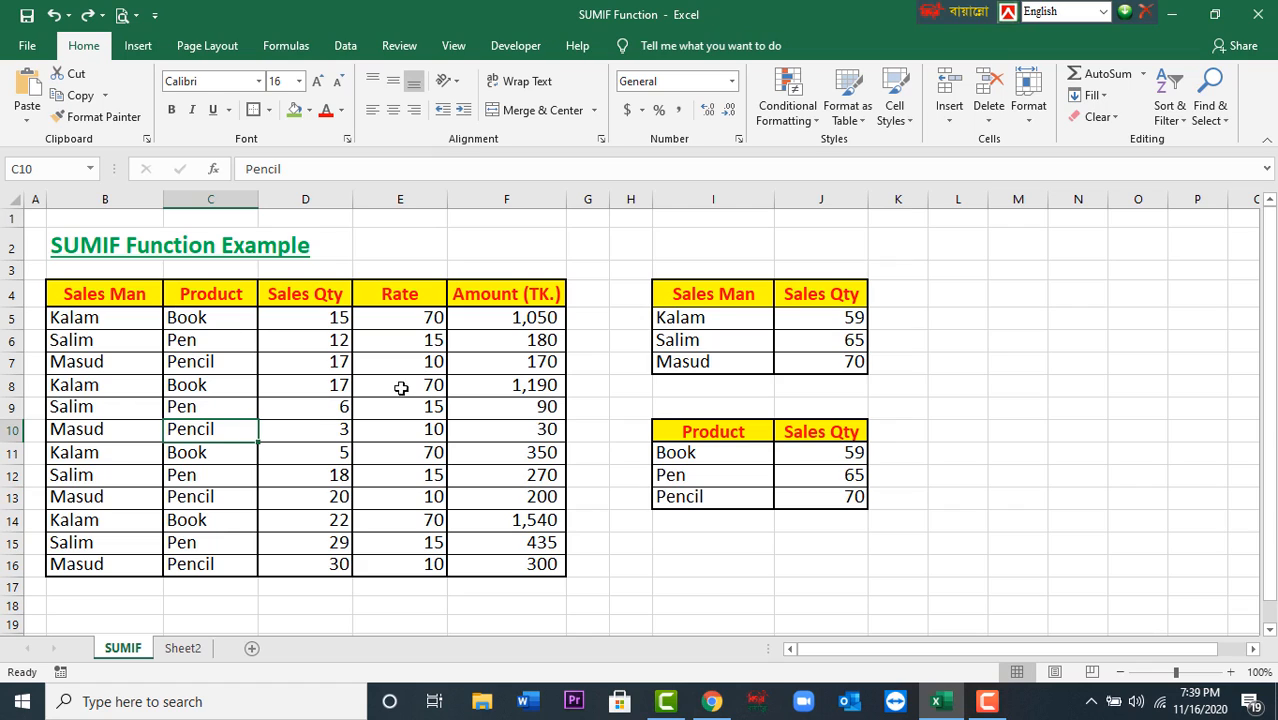
left_click(818, 450)
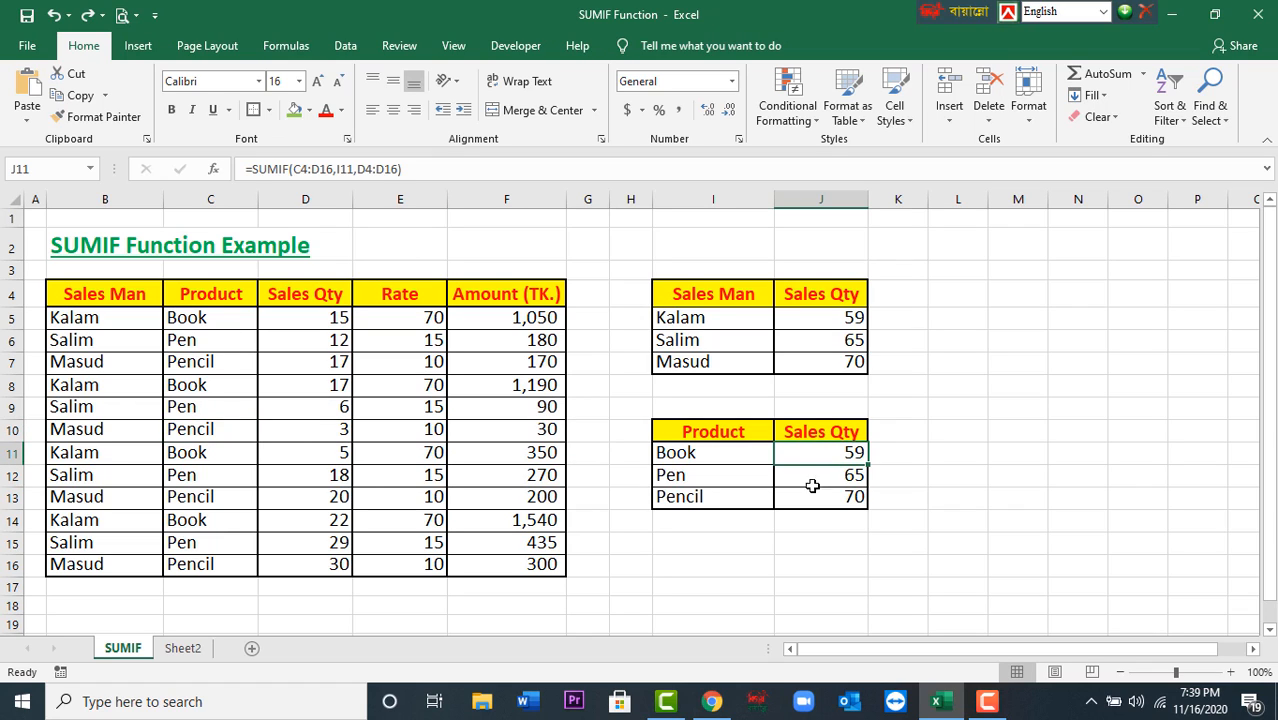
left_click(812, 483)
left_click(807, 449)
left_click(328, 169)
key("Escape")
left_click(312, 168)
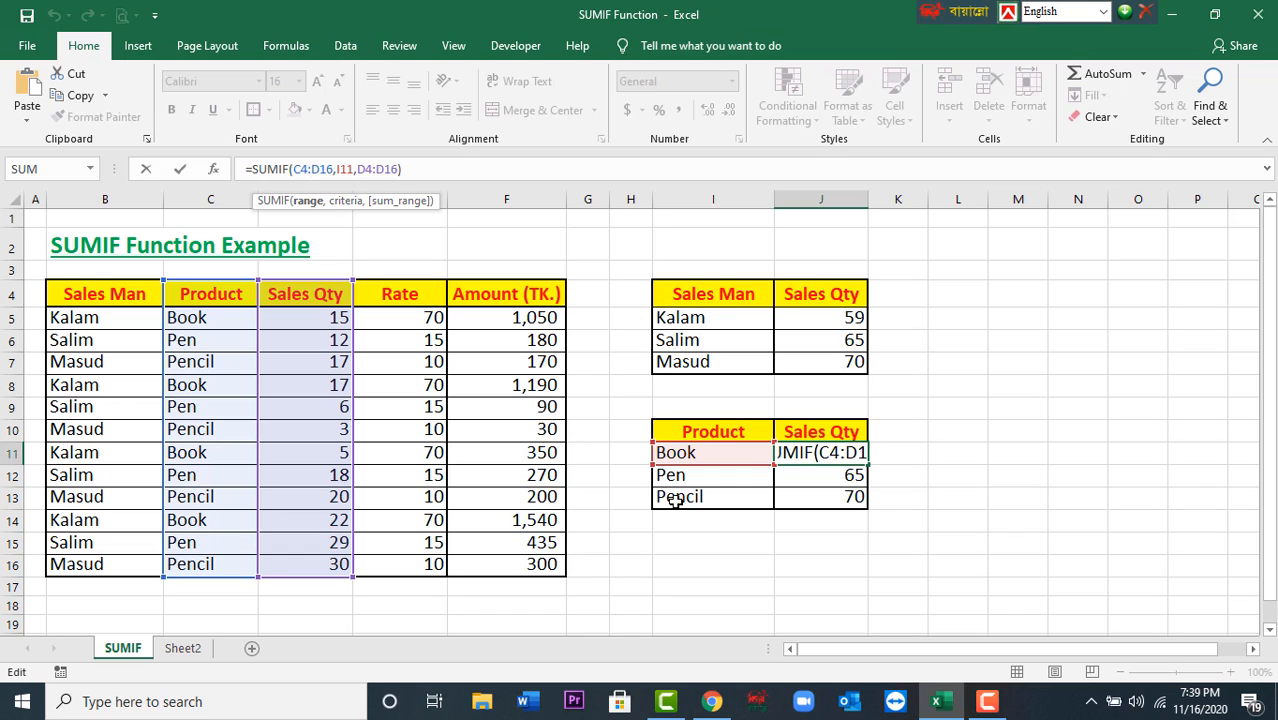
key("Escape")
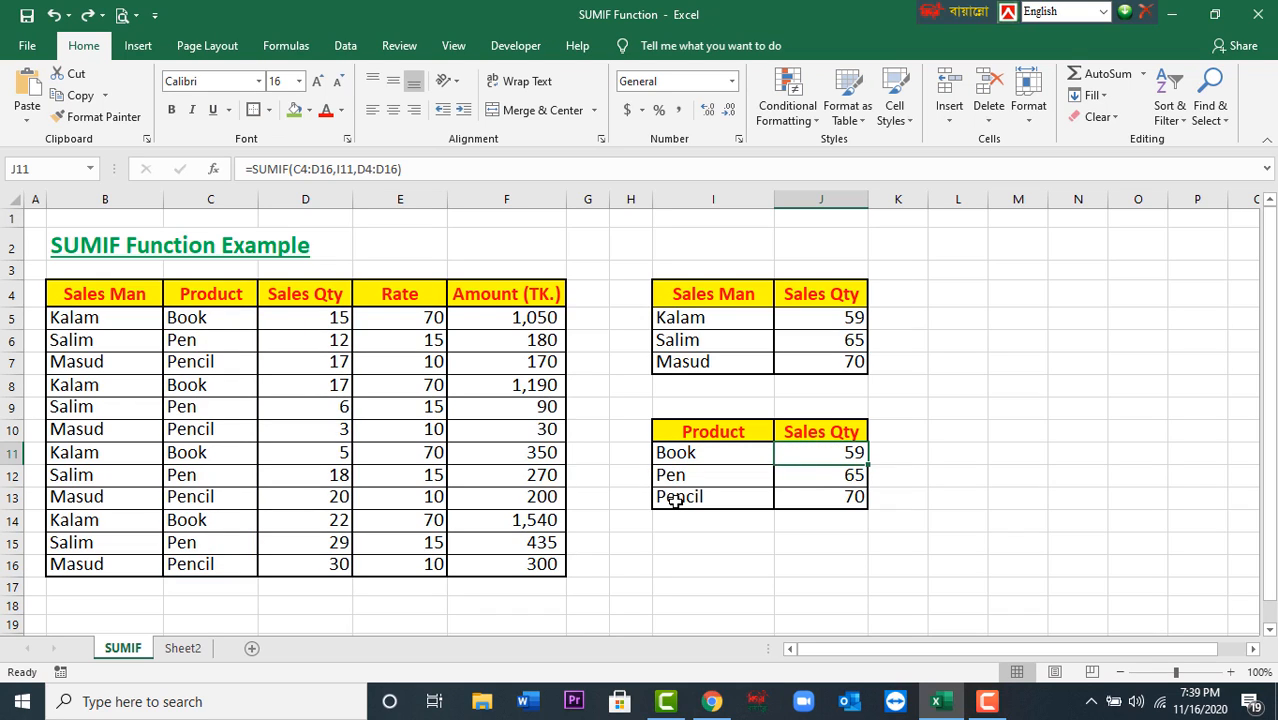